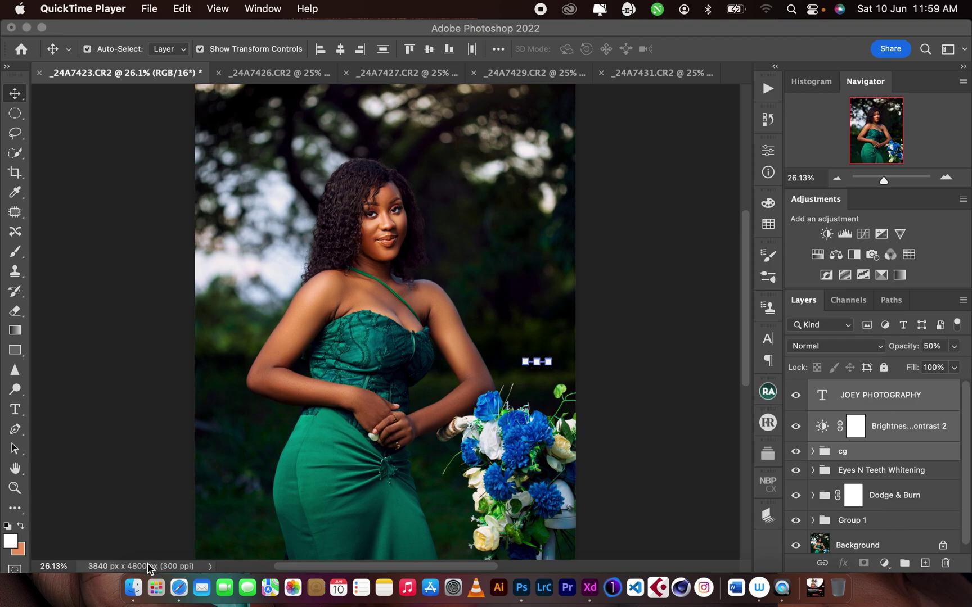
Locate _24A7423.CR2 in the Selected folder and open it in Photoshop's Camera Raw
{"action": "left_click", "coordinate": [134, 585]}
{"action": "left_click", "coordinate": [360, 219]}
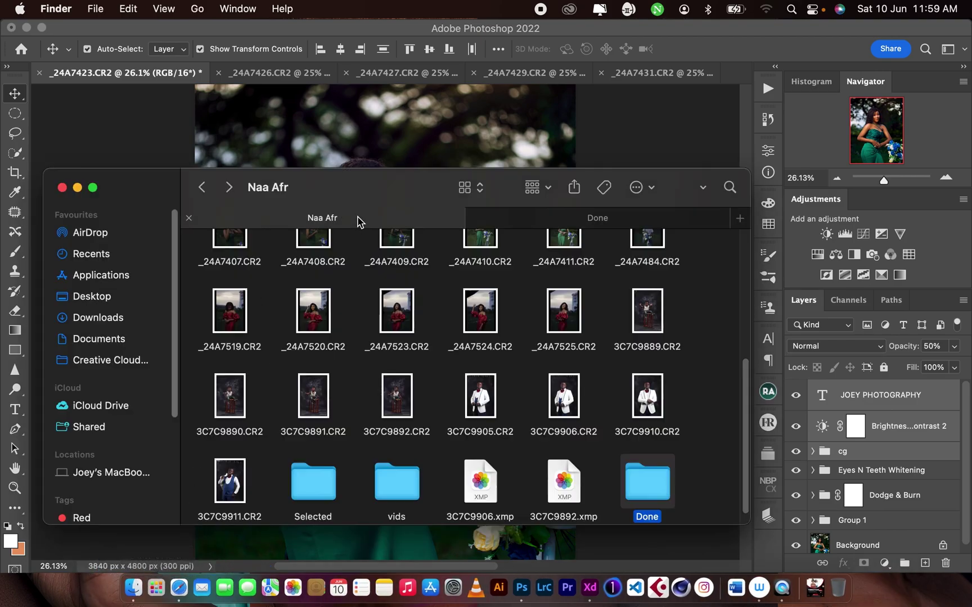
{"action": "double_click", "coordinate": [328, 475]}
{"action": "left_click_drag", "start_coordinate": [745, 250], "coordinate": [748, 282]}
{"action": "left_click_drag", "start_coordinate": [646, 340], "coordinate": [732, 76]}
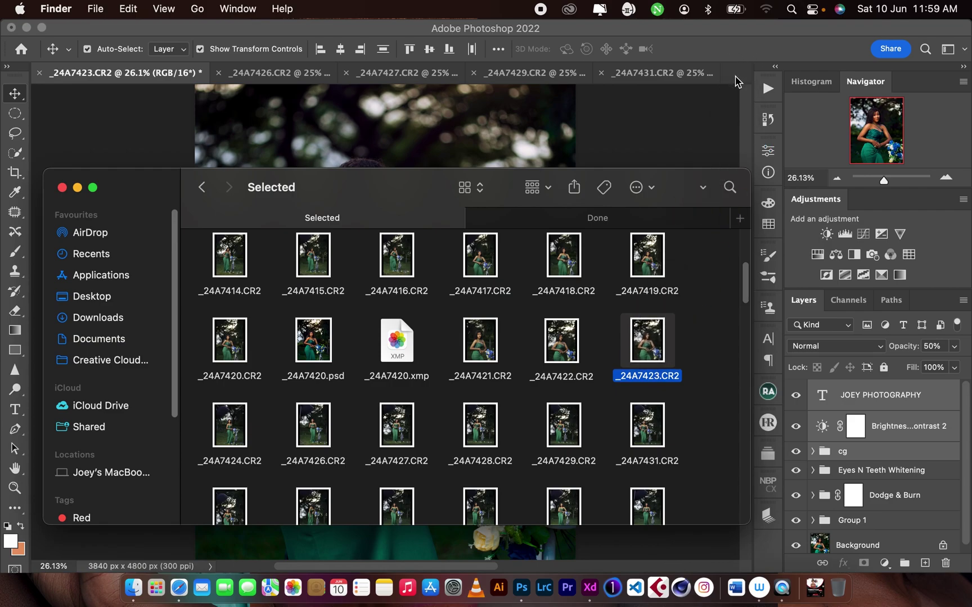
{"action": "left_click", "coordinate": [738, 76]}
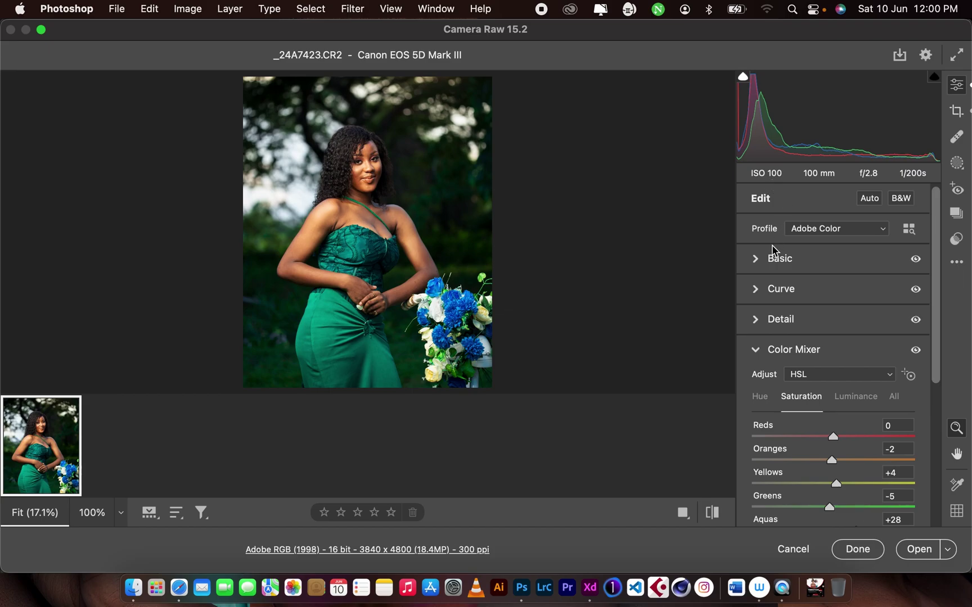
Compare the whole photo between its default settings and the current Camera Raw edits
{"action": "left_click", "coordinate": [716, 516]}
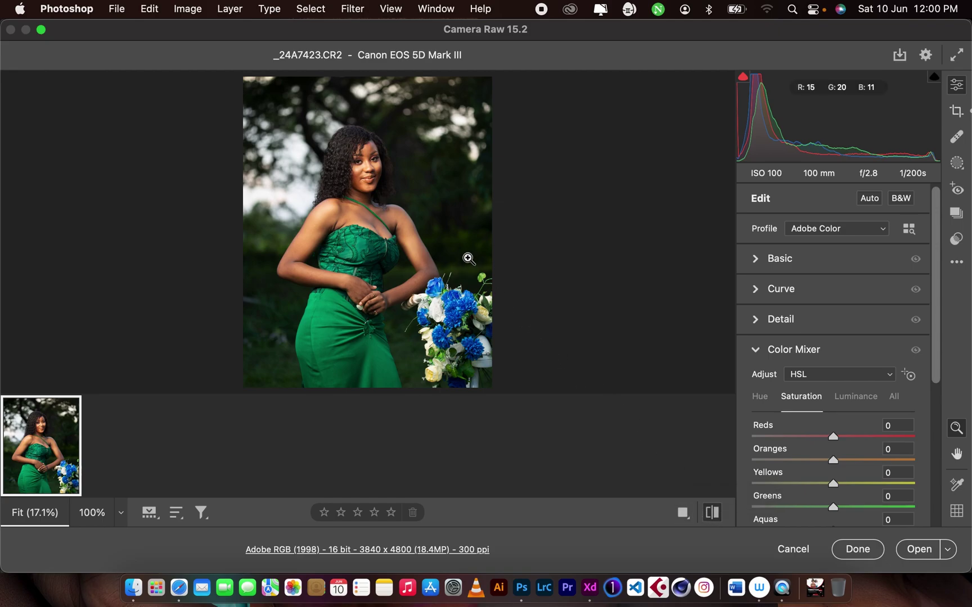
{"action": "left_click", "coordinate": [715, 516]}
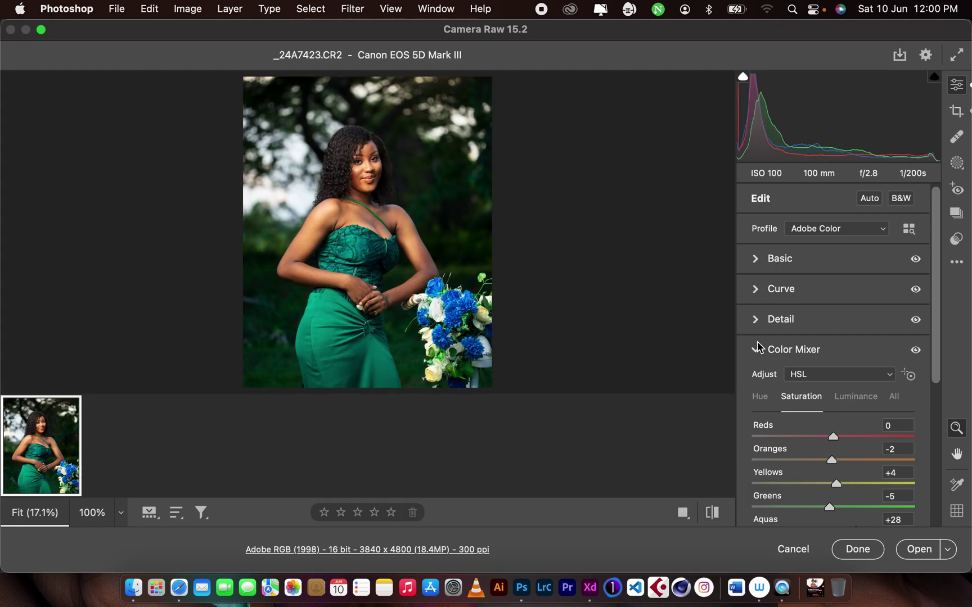
Compare the As Shot white balance with the Custom one in the Basic adjustments, ending on Custom
{"action": "left_click", "coordinate": [792, 262]}
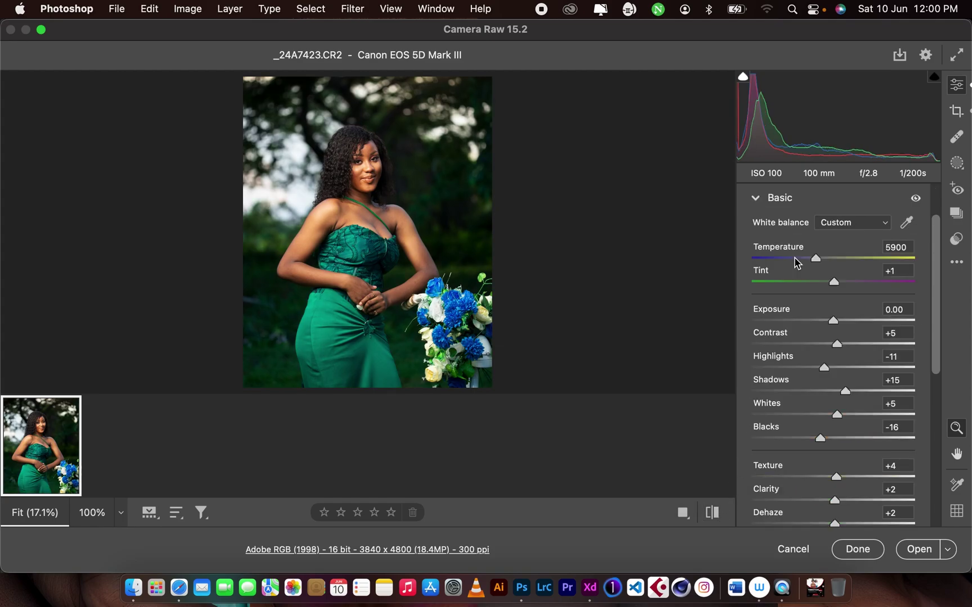
{"action": "left_click", "coordinate": [849, 225]}
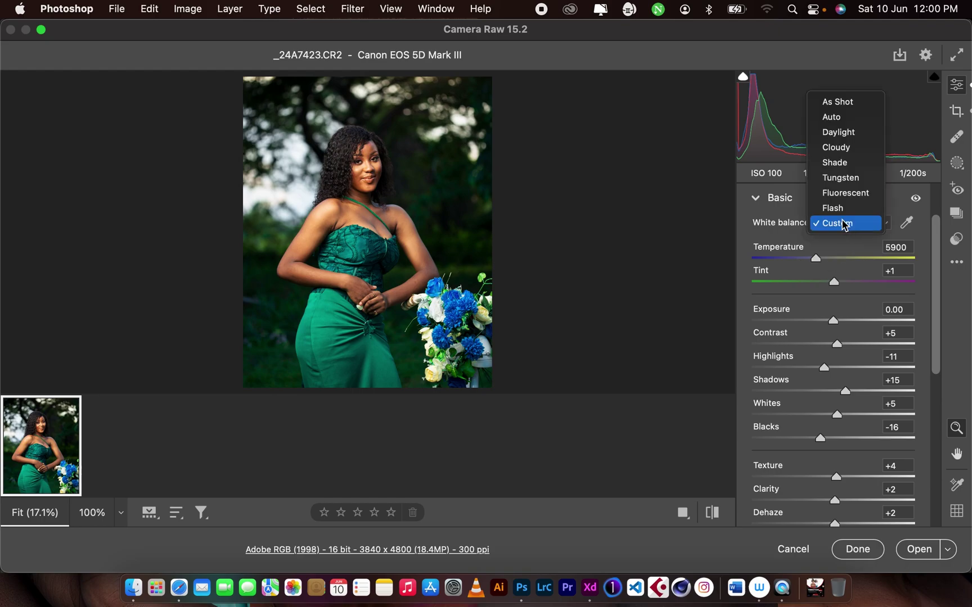
{"action": "left_click", "coordinate": [844, 101]}
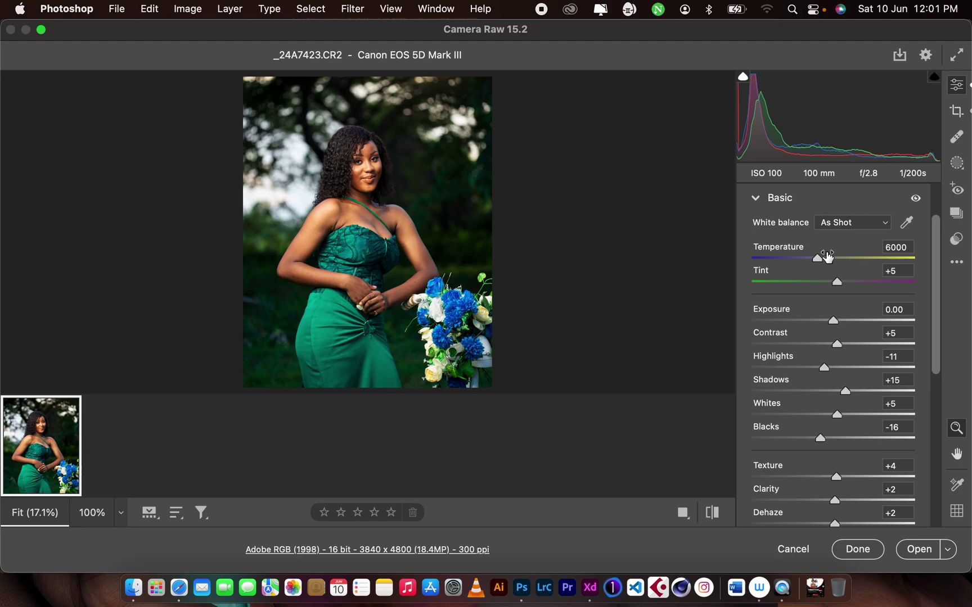
{"action": "left_click", "coordinate": [850, 226]}
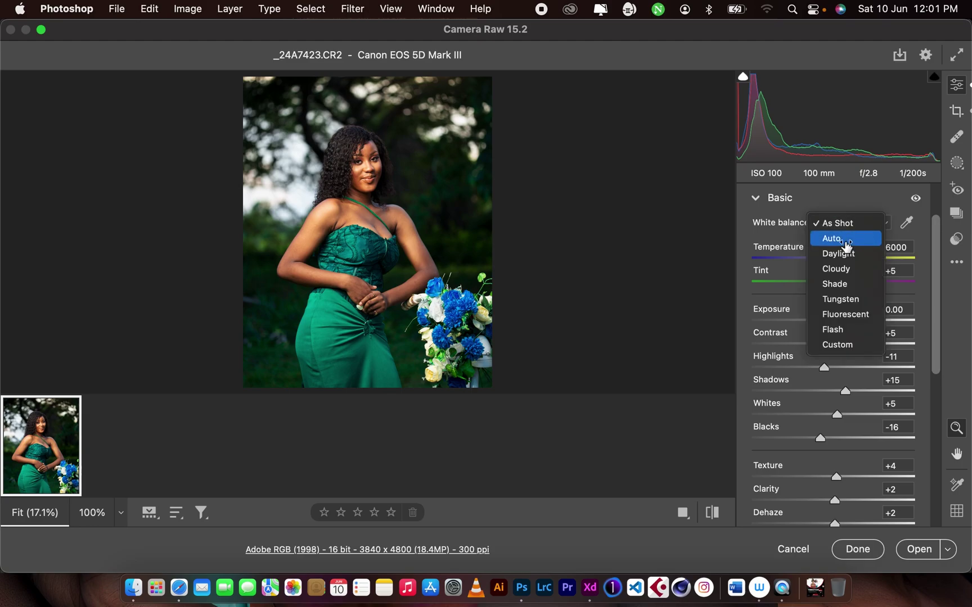
{"action": "left_click", "coordinate": [833, 346]}
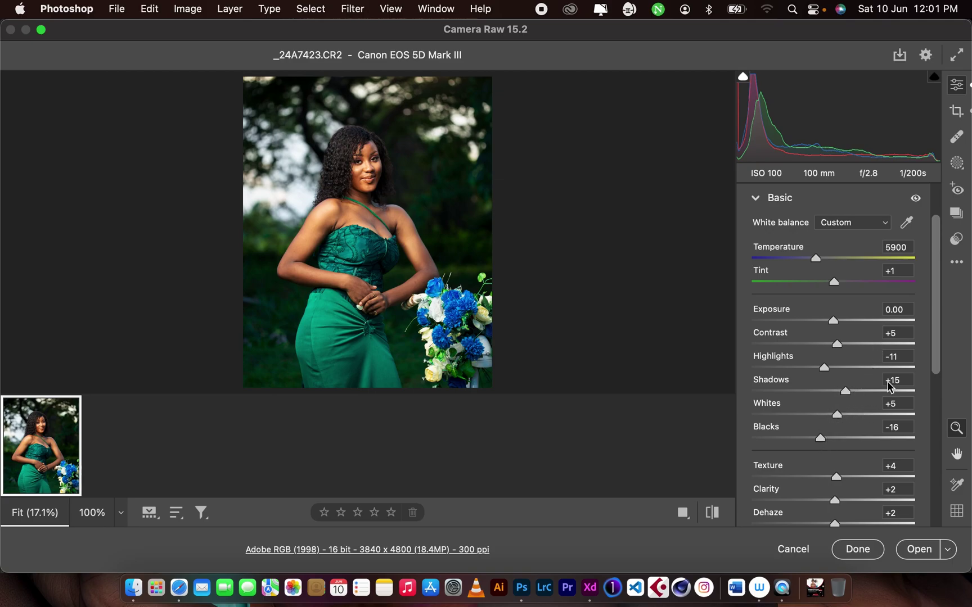
Review the remaining Basic adjustments down to Vibrance and Saturation, and the point curve
{"action": "left_click_drag", "start_coordinate": [937, 360], "coordinate": [939, 419]}
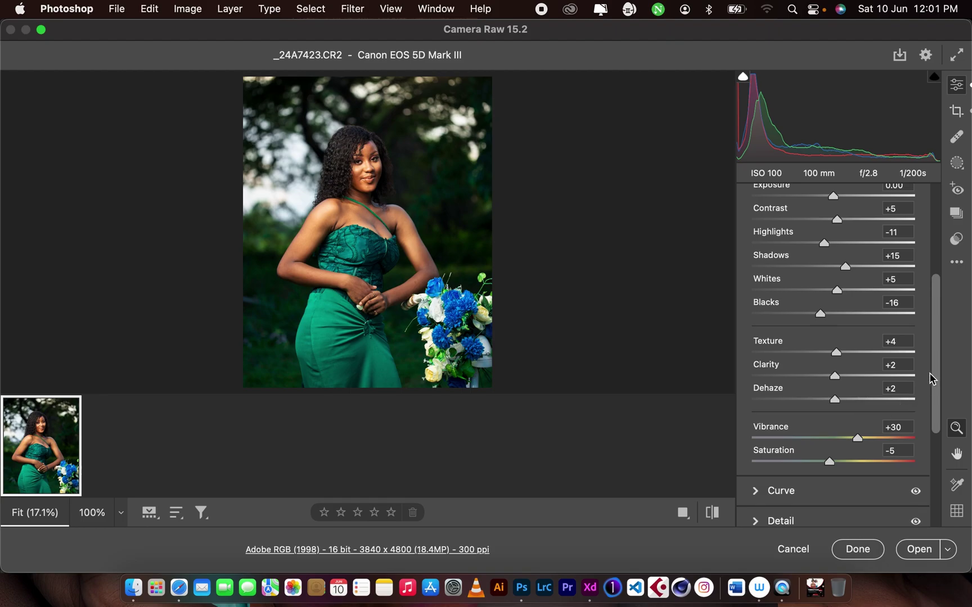
{"action": "left_click_drag", "start_coordinate": [933, 378], "coordinate": [933, 396]}
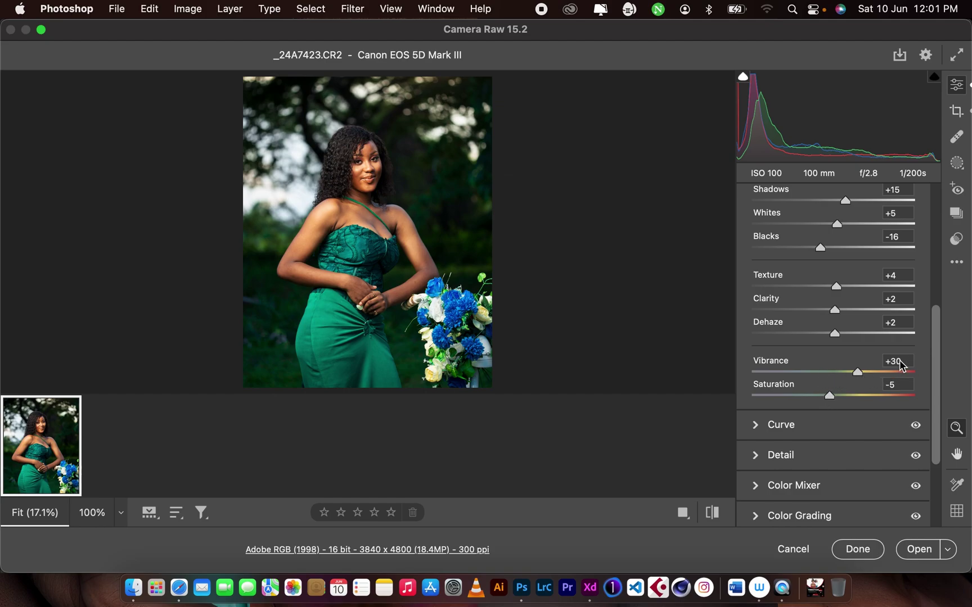
{"action": "left_click_drag", "start_coordinate": [938, 348], "coordinate": [936, 394]}
{"action": "left_click", "coordinate": [836, 330]}
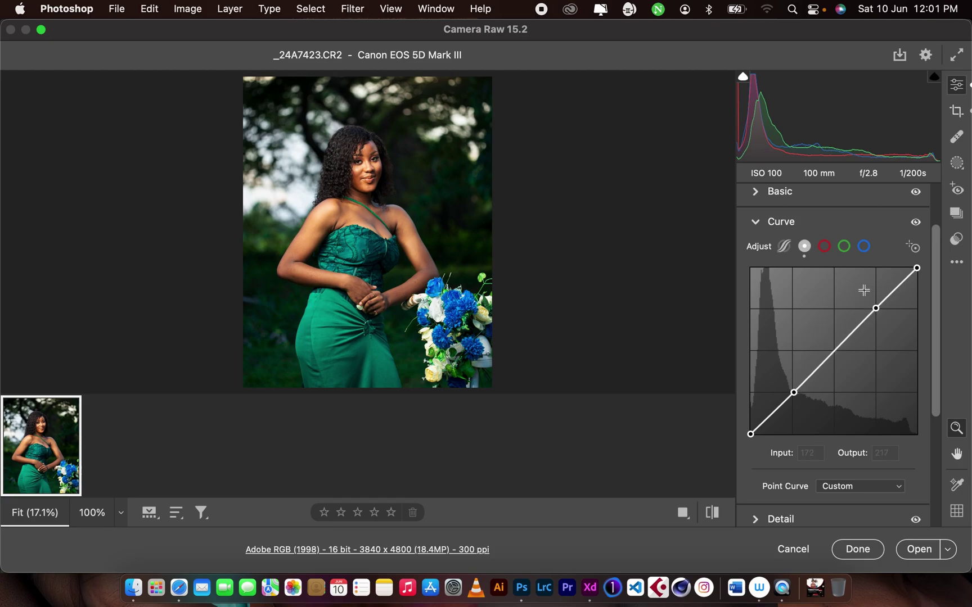
{"action": "left_click", "coordinate": [840, 227]}
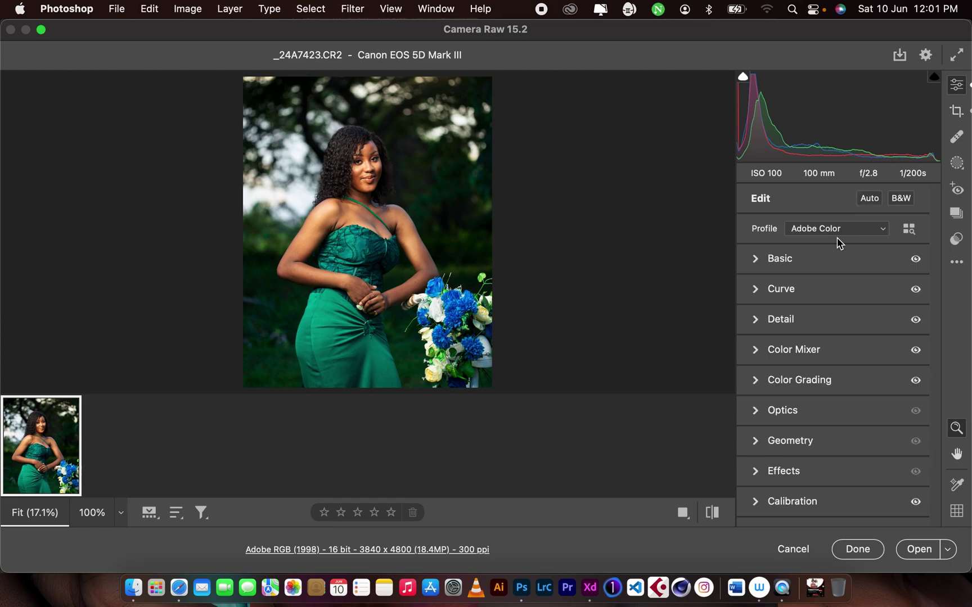
Examine the Color Mixer's hue adjustments and compare the photo with the Color Mixer off and on
{"action": "left_click", "coordinate": [810, 351]}
{"action": "left_click", "coordinate": [915, 232]}
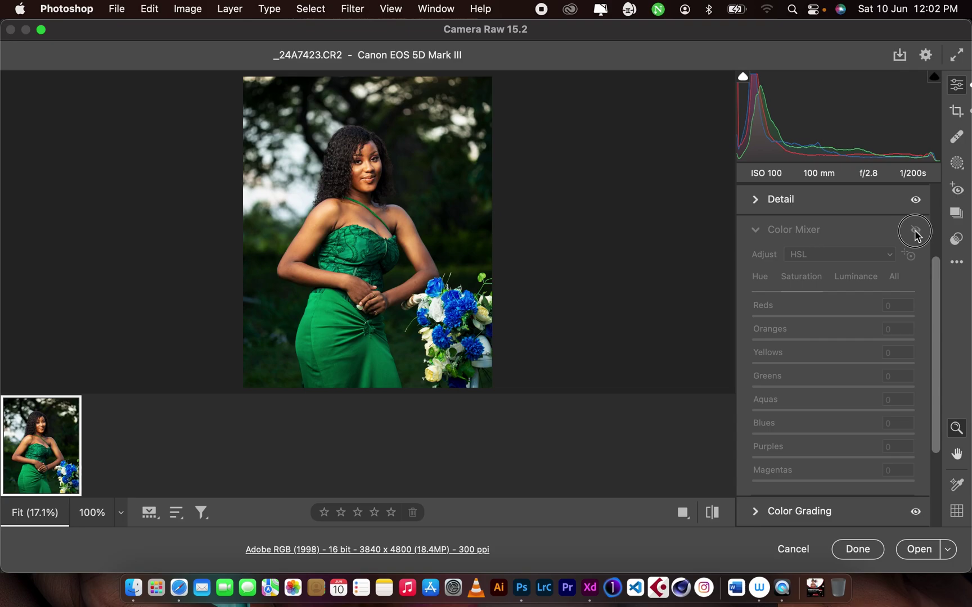
{"action": "left_click", "coordinate": [914, 231]}
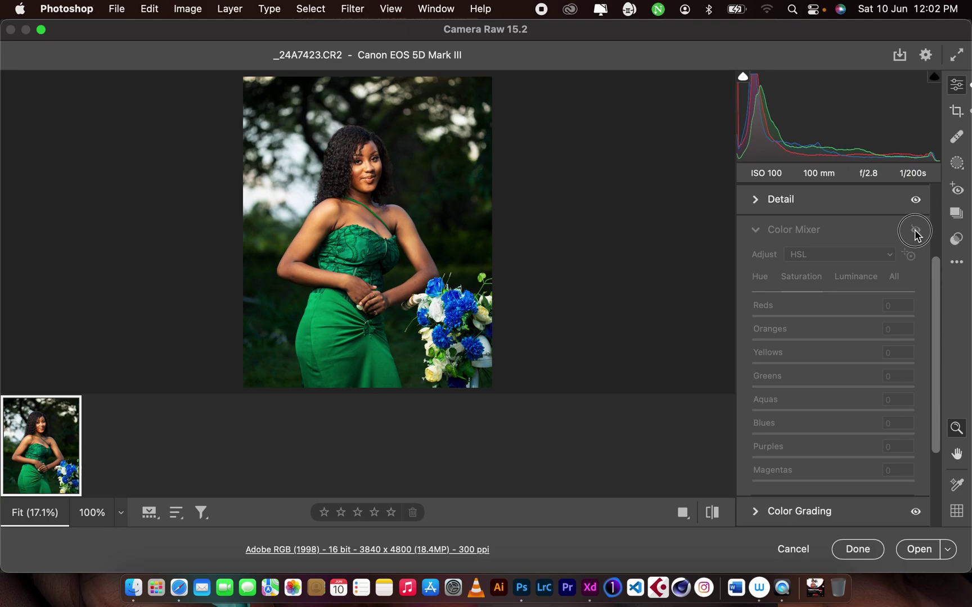
{"action": "left_click", "coordinate": [760, 285]}
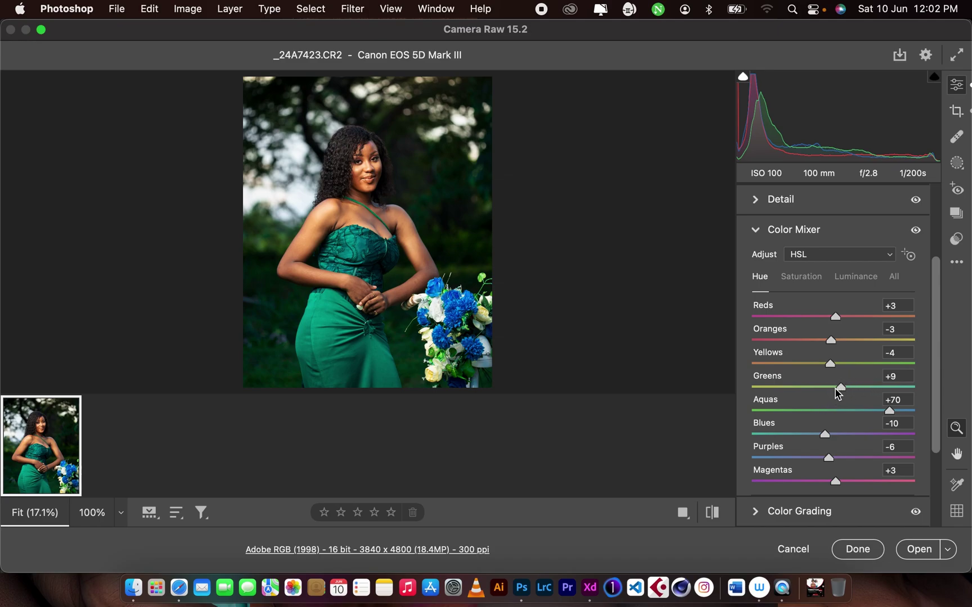
{"action": "left_click", "coordinate": [915, 230]}
{"action": "left_click", "coordinate": [915, 230]}
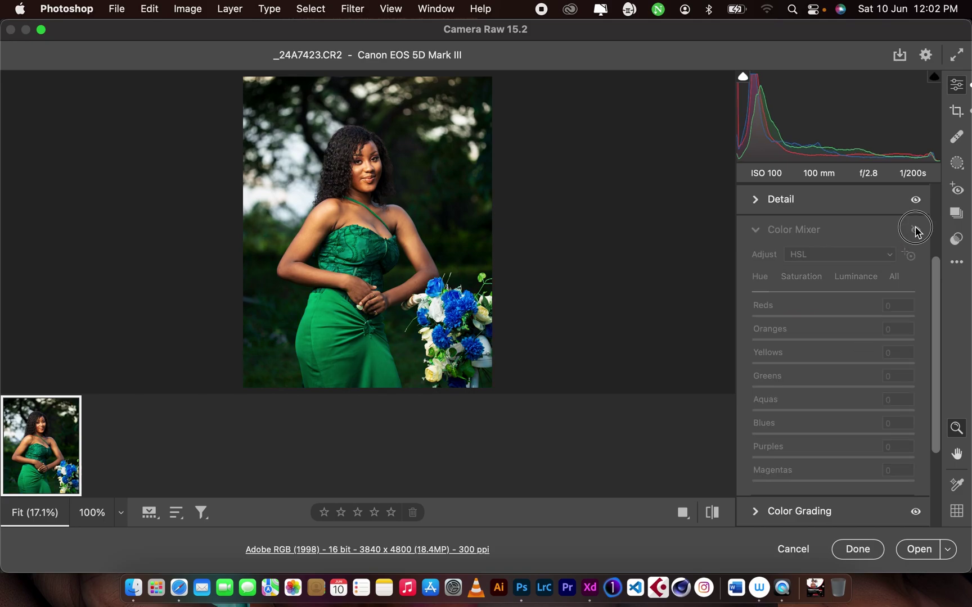
{"action": "left_click", "coordinate": [915, 231]}
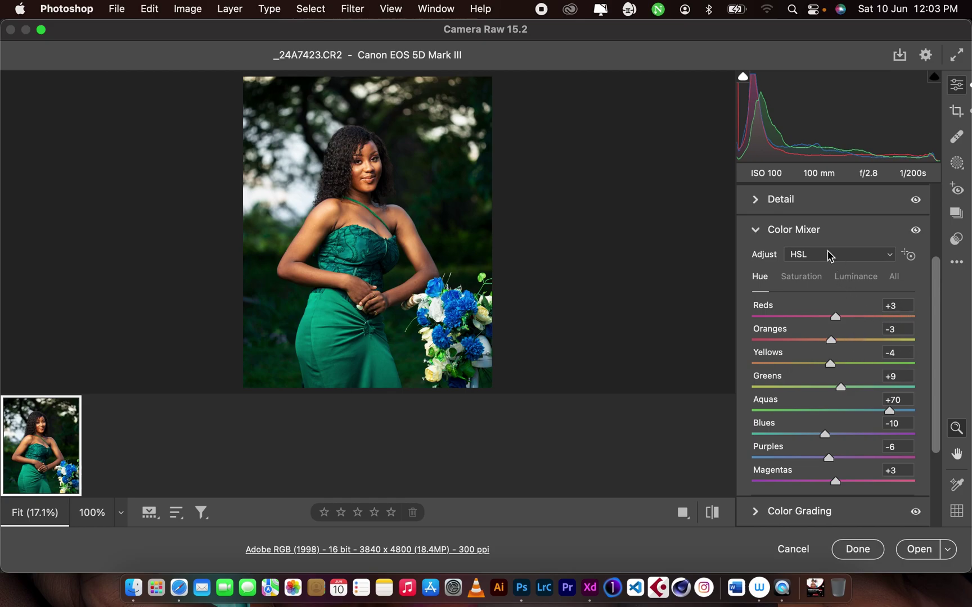
Review the Color Mixer's saturation and luminance adjustments for each colour, and collapse the section
{"action": "left_click", "coordinate": [802, 277]}
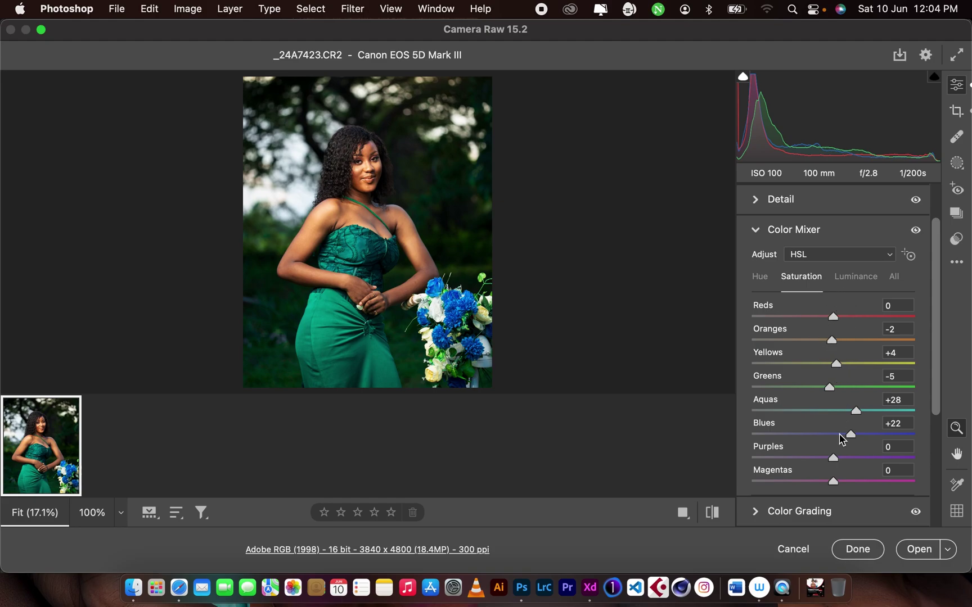
{"action": "left_click", "coordinate": [855, 278]}
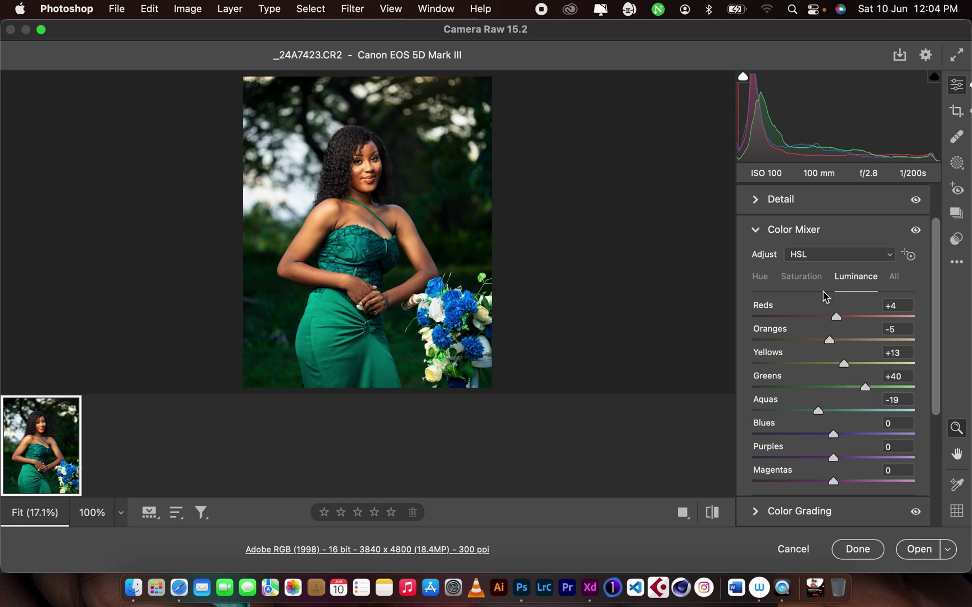
{"action": "left_click", "coordinate": [806, 230]}
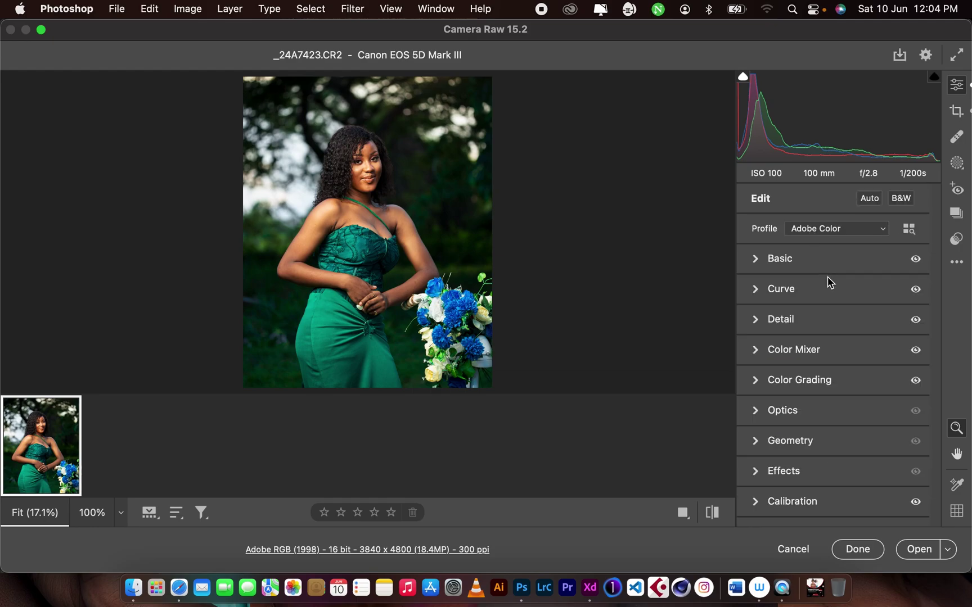
{"action": "left_click", "coordinate": [821, 350]}
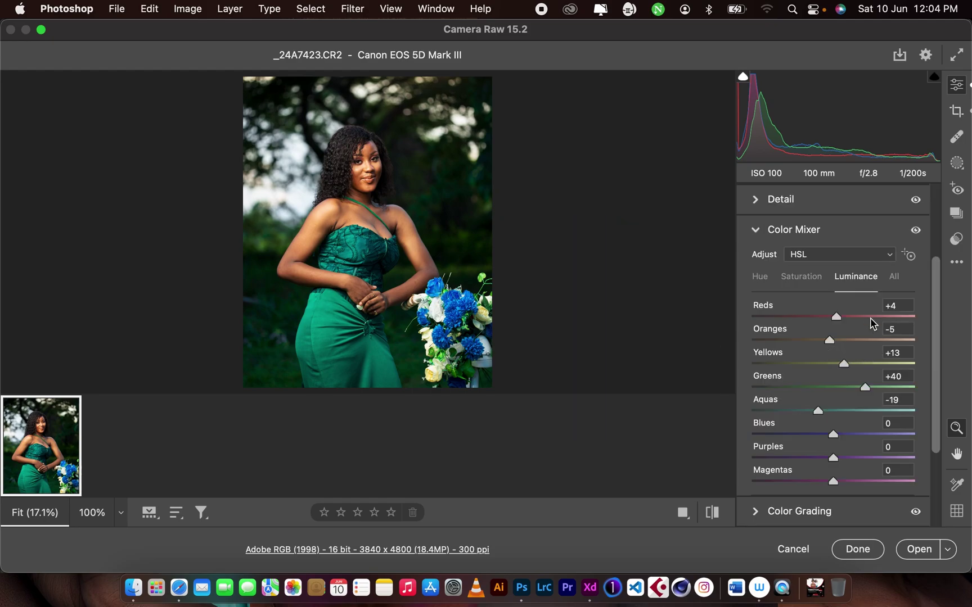
{"action": "left_click", "coordinate": [824, 235]}
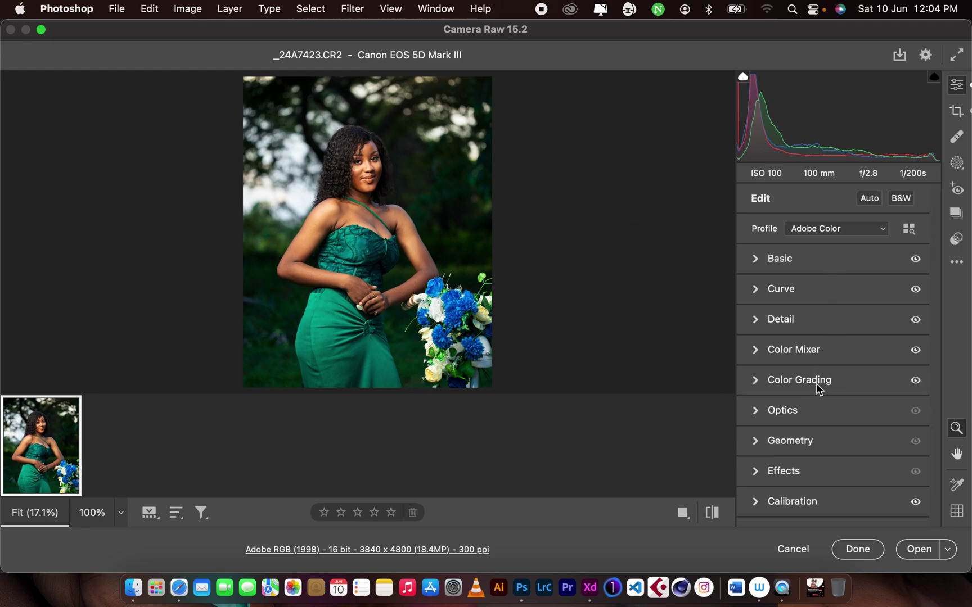
Review the Color Grading hue and saturation for the shadows, highlights and midtones
{"action": "left_click", "coordinate": [817, 385]}
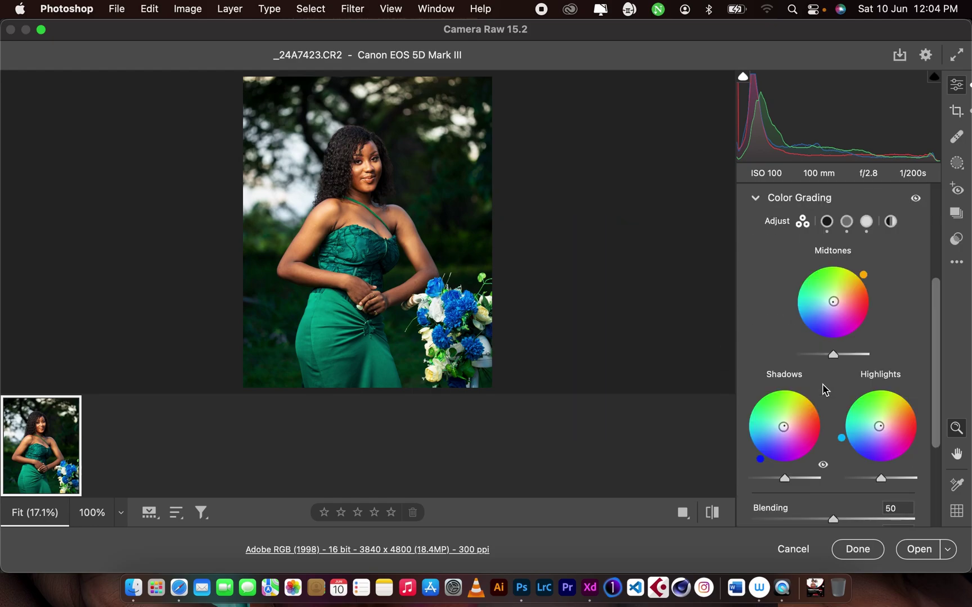
{"action": "left_click", "coordinate": [827, 222]}
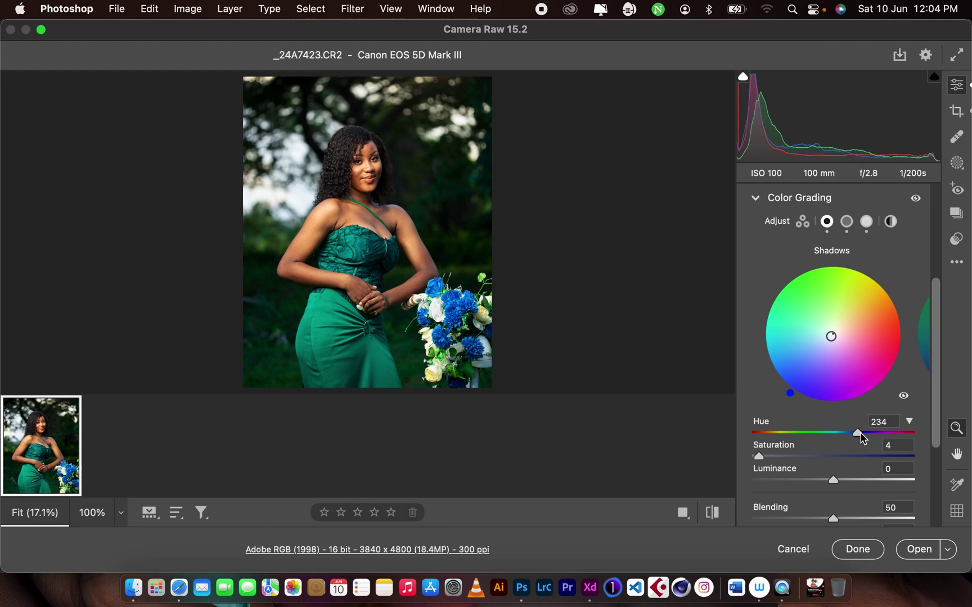
{"action": "left_click", "coordinate": [864, 224]}
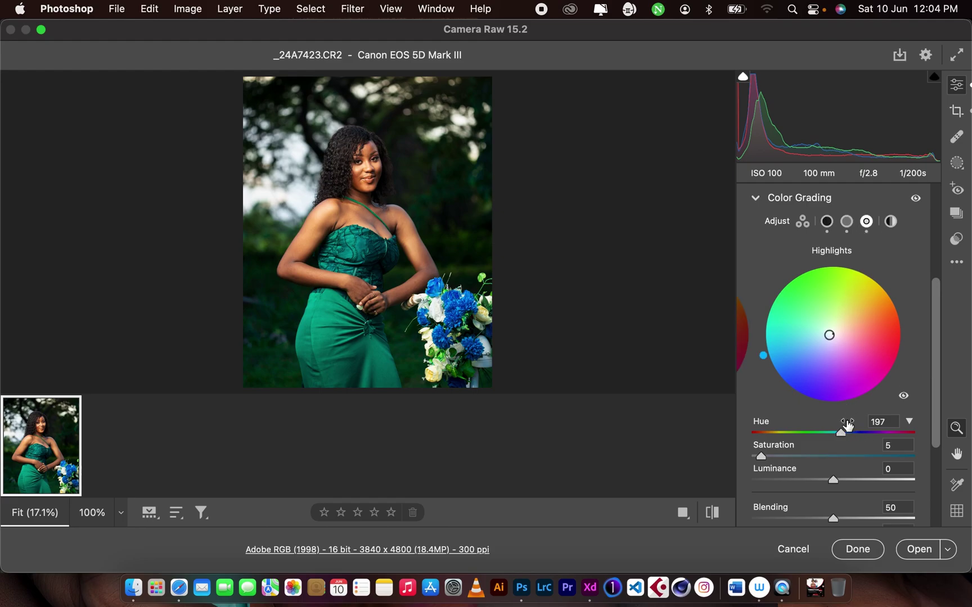
{"action": "left_click", "coordinate": [846, 222]}
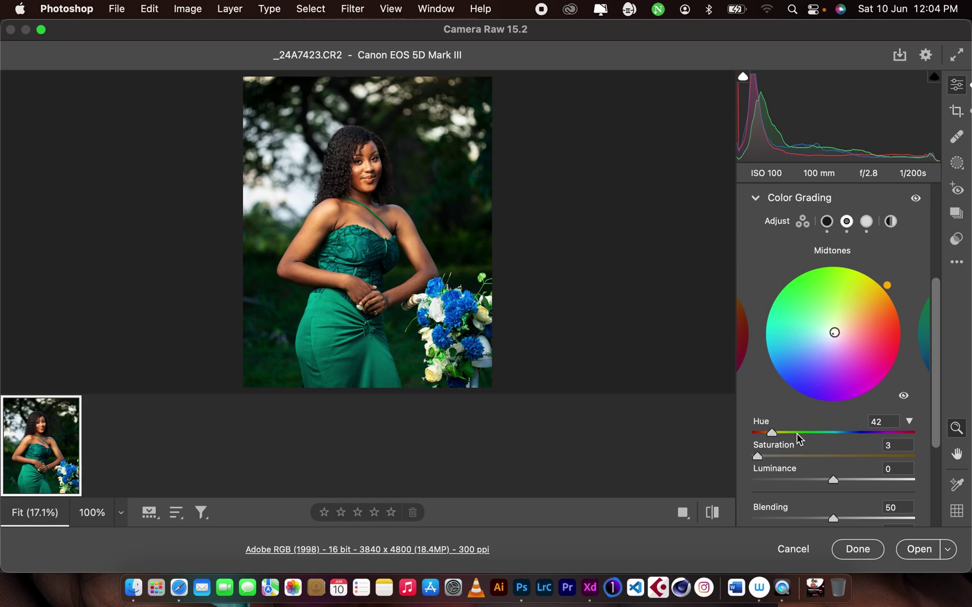
{"action": "left_click", "coordinate": [858, 201]}
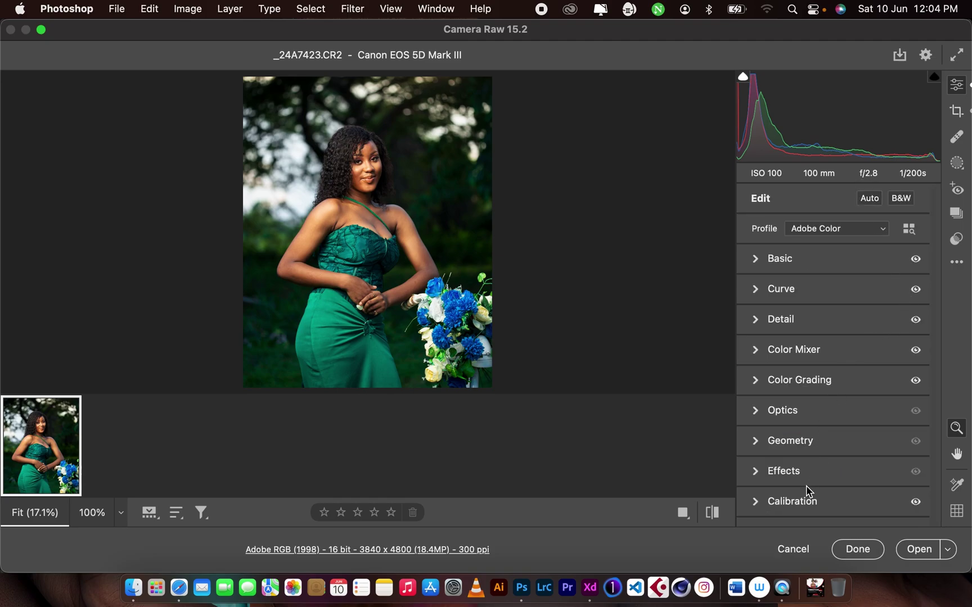
Review the Calibration values for the primaries and compare the photo's default and current settings
{"action": "left_click", "coordinate": [805, 505]}
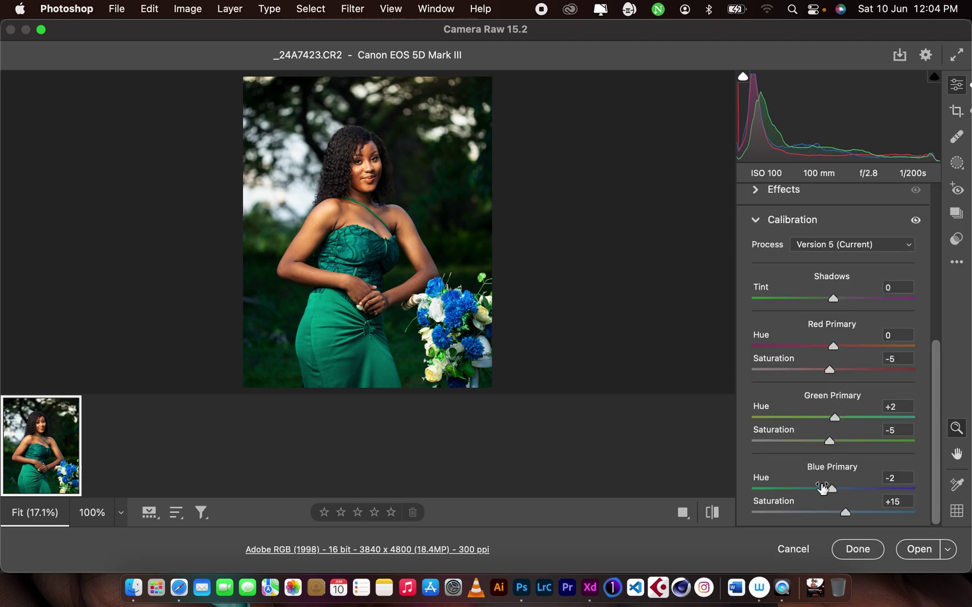
{"action": "mouse_move", "coordinate": [933, 357]}
{"action": "left_mouse_down"}
{"action": "mouse_move", "coordinate": [935, 325]}
{"action": "mouse_move", "coordinate": [934, 362]}
{"action": "left_mouse_up"}
{"action": "key", "text": "backslash"}
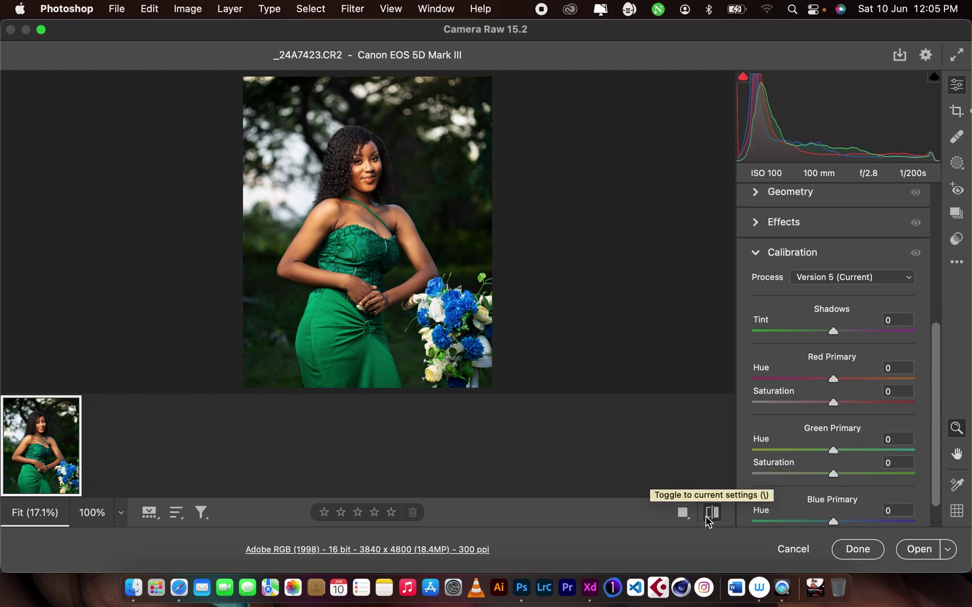
{"action": "left_click", "coordinate": [711, 515]}
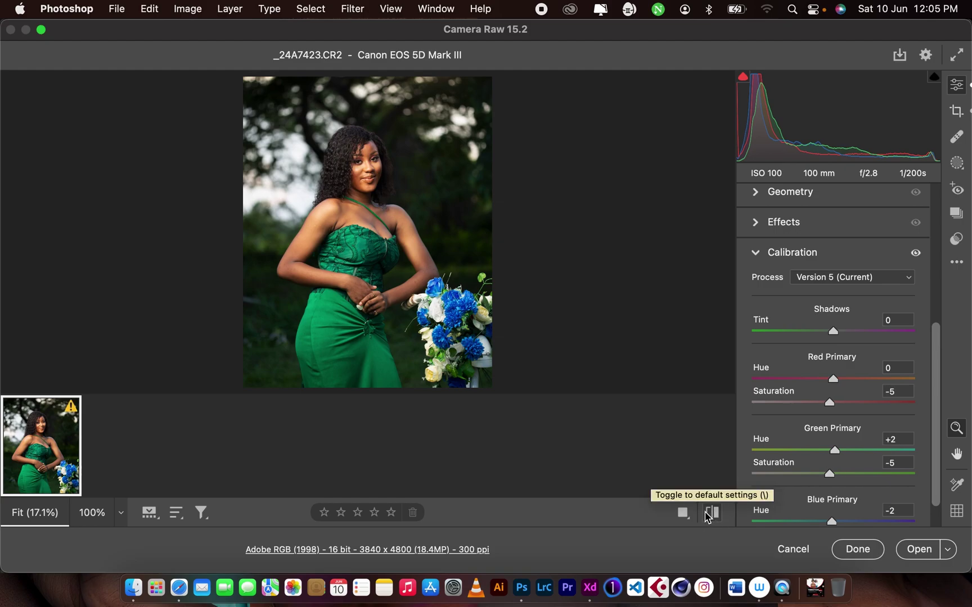
{"action": "left_click", "coordinate": [709, 516]}
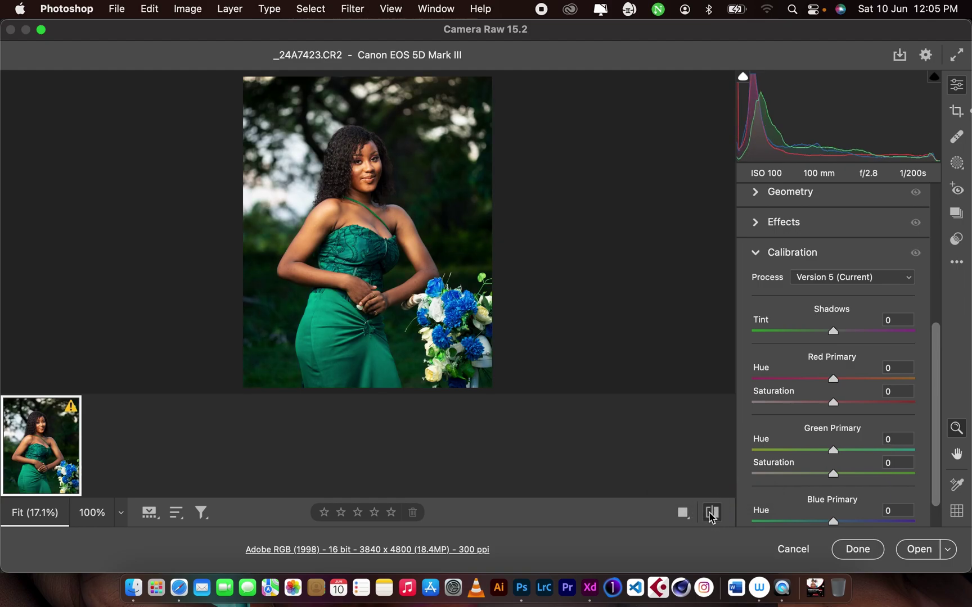
{"action": "left_click", "coordinate": [712, 517]}
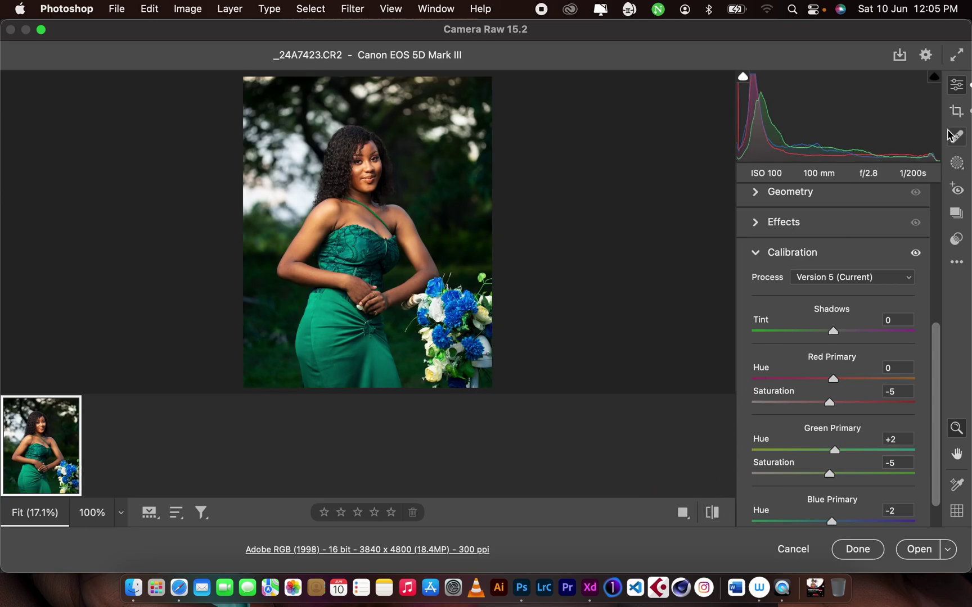
Set the crop preset to Full and apply it to the portrait
{"action": "left_click", "coordinate": [958, 111]}
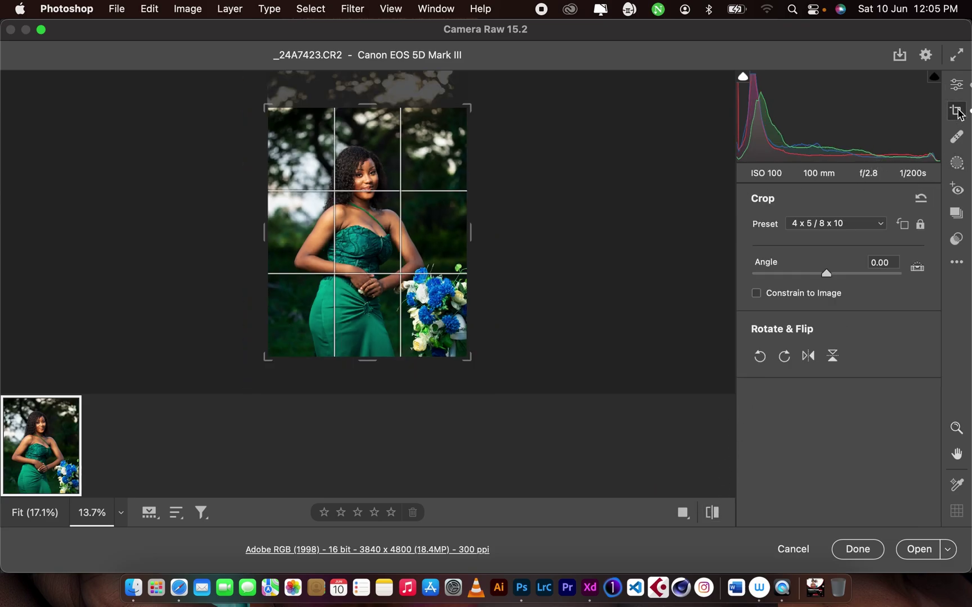
{"action": "left_click", "coordinate": [878, 228]}
{"action": "left_click", "coordinate": [841, 168]}
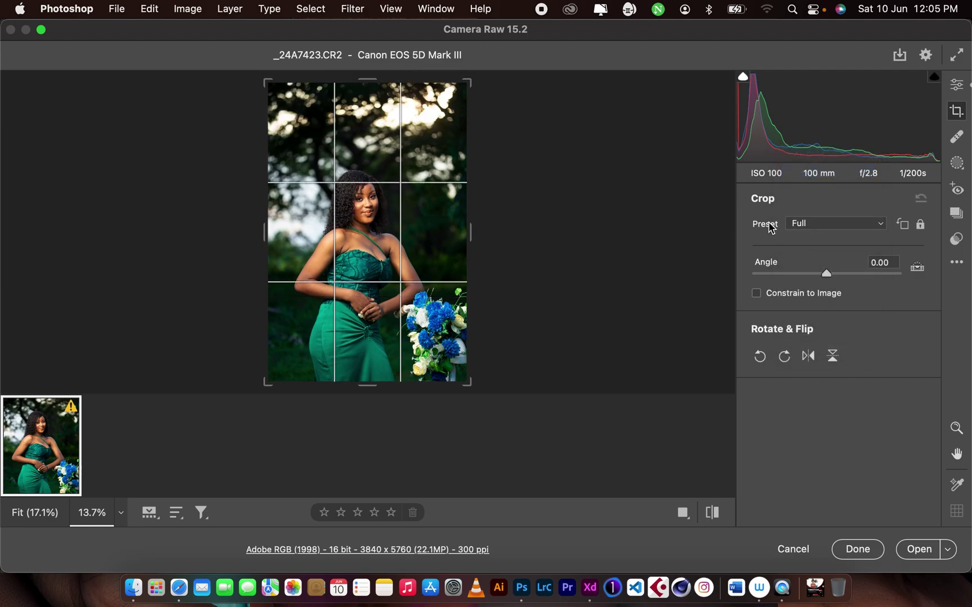
{"action": "key", "text": "Return"}
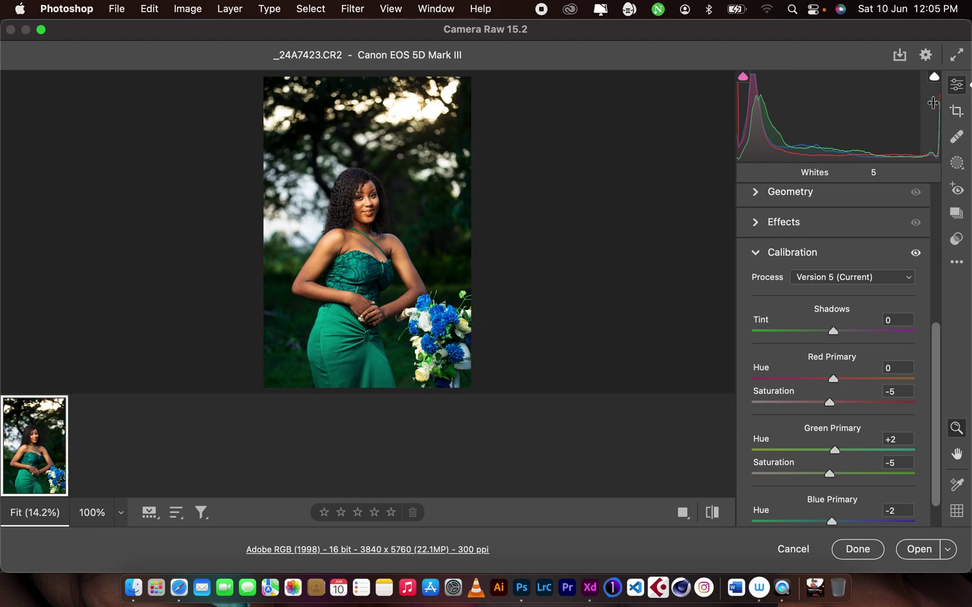
Crop the portrait with the 4 x 5 / 8 x 10 preset, shifting the photo slightly upward within the frame
{"action": "left_click", "coordinate": [956, 115]}
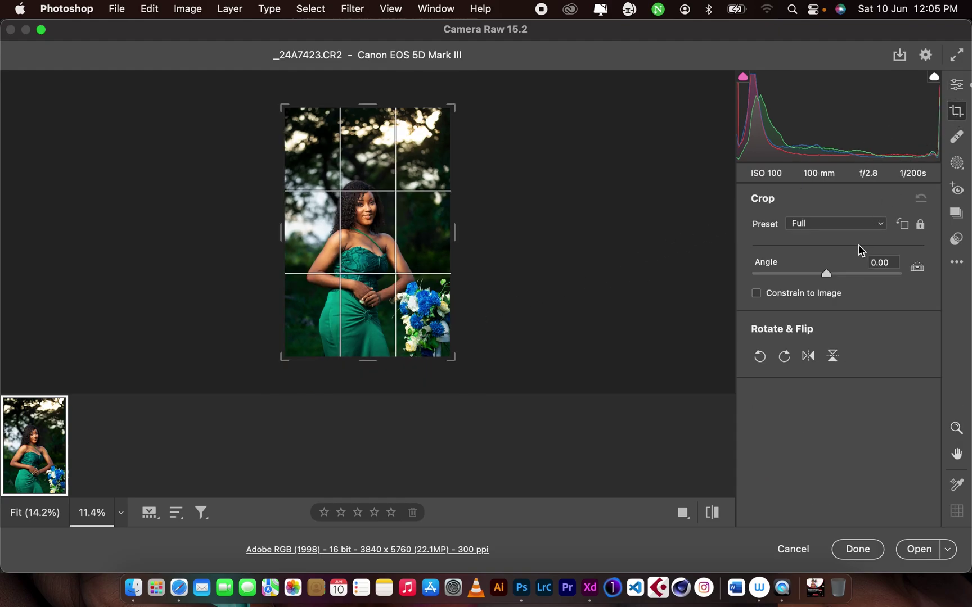
{"action": "left_click", "coordinate": [860, 228]}
{"action": "left_click", "coordinate": [826, 276]}
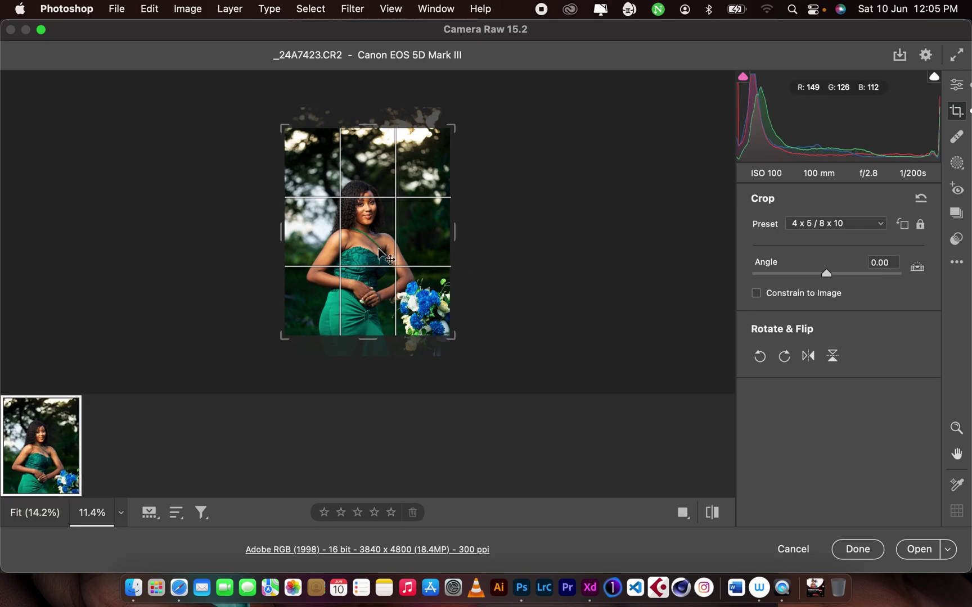
{"action": "left_click_drag", "start_coordinate": [378, 252], "coordinate": [397, 216]}
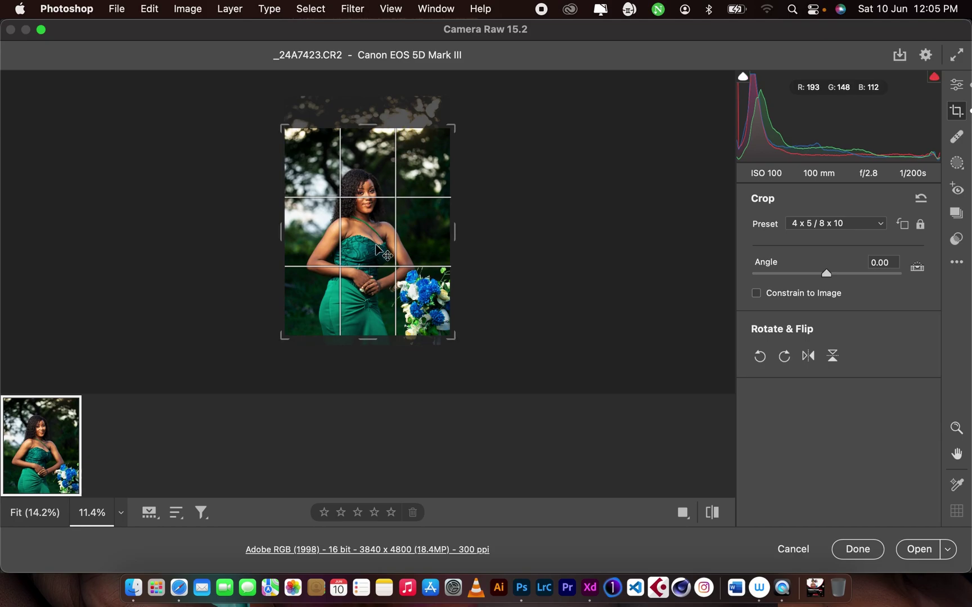
{"action": "left_click", "coordinate": [955, 83]}
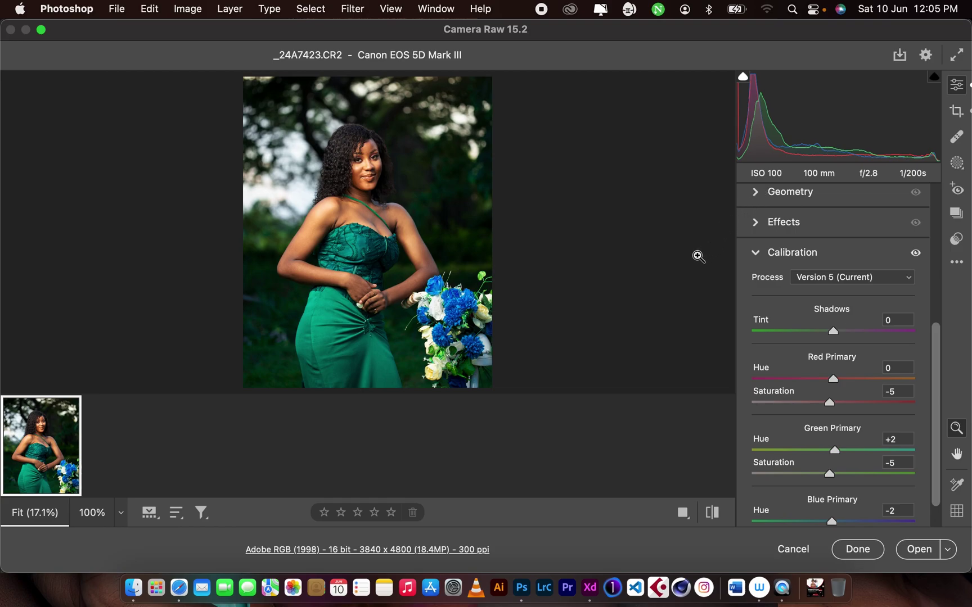
Compare the photo's default and current settings, and cancel Camera Raw to return to the layered document
{"action": "left_click", "coordinate": [712, 513]}
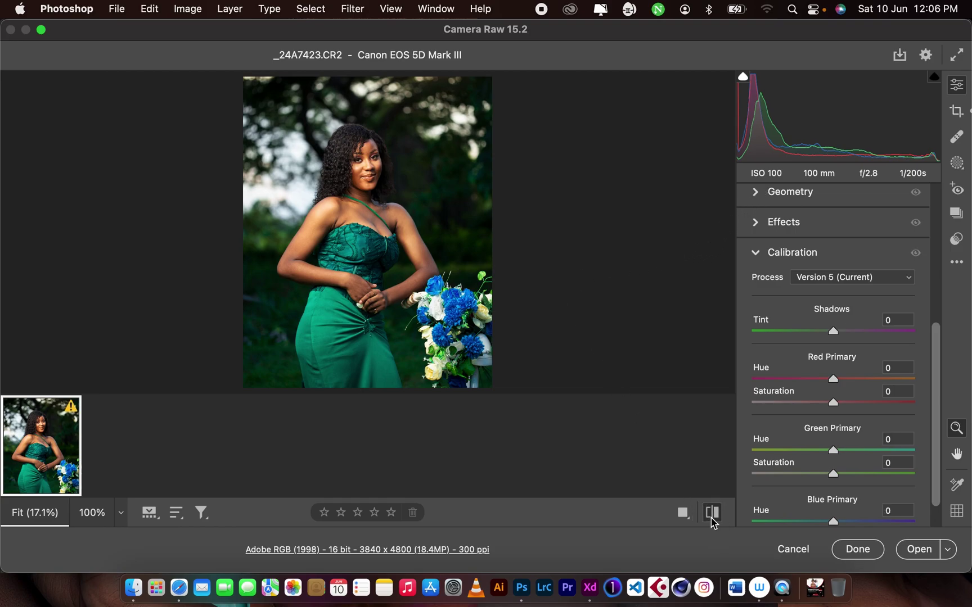
{"action": "left_click", "coordinate": [711, 515]}
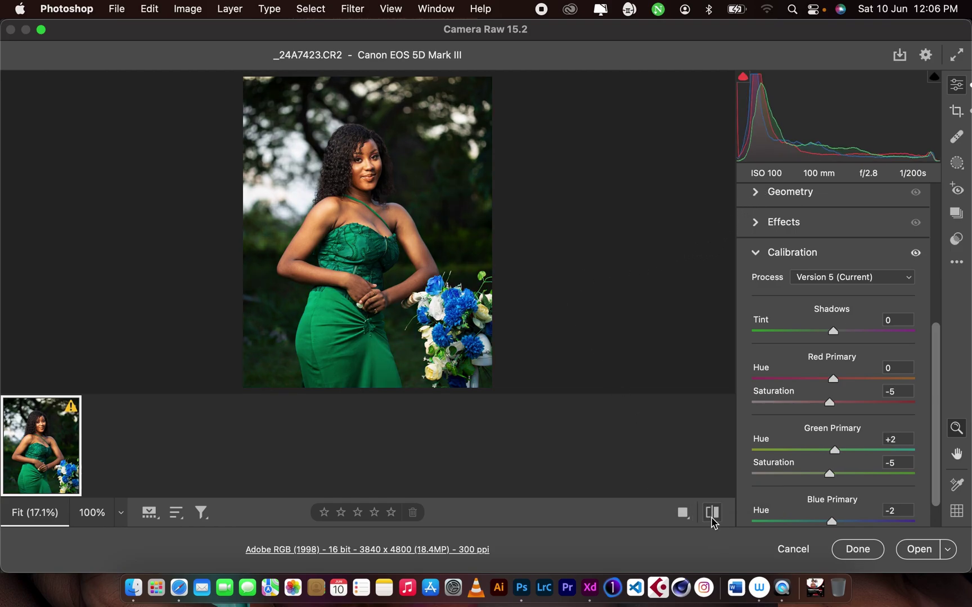
{"action": "left_click", "coordinate": [792, 550]}
{"action": "left_click", "coordinate": [613, 271]}
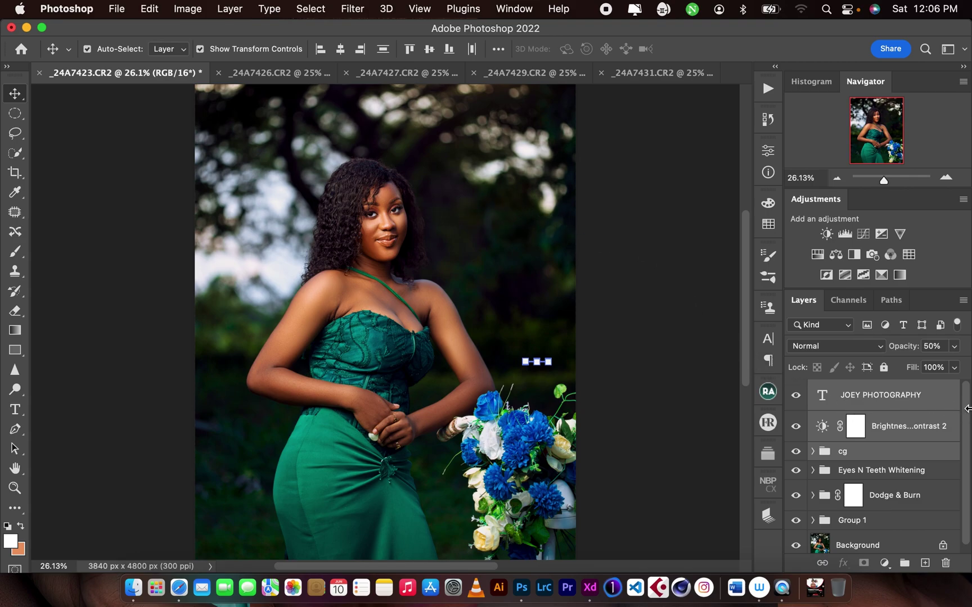
Deselect the layers and hide every layer and group above the Background layer
{"action": "scroll", "coordinate": [954, 418], "scroll_direction": "down", "scroll_amount": 1}
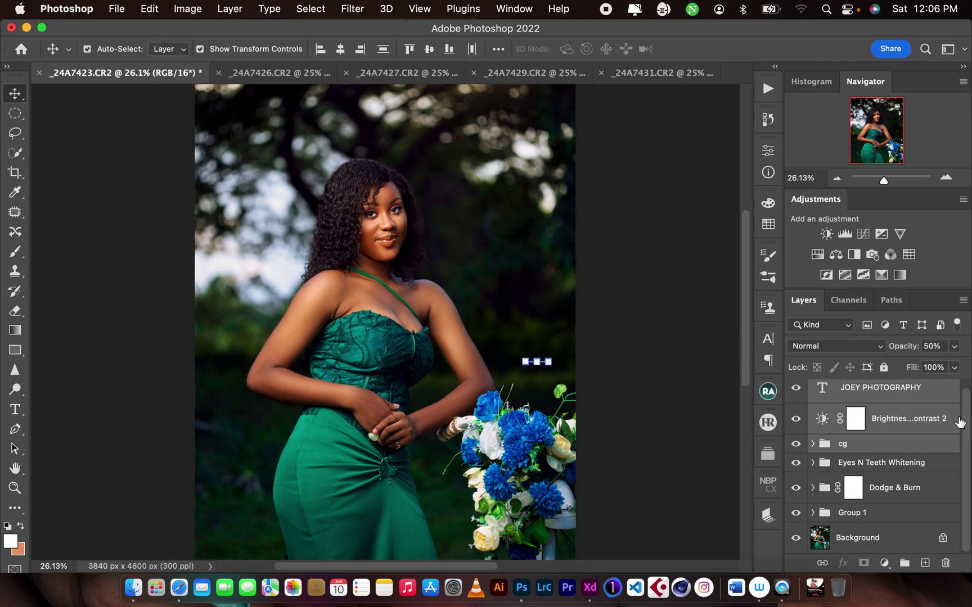
{"action": "scroll", "coordinate": [962, 421], "scroll_direction": "up", "scroll_amount": 1}
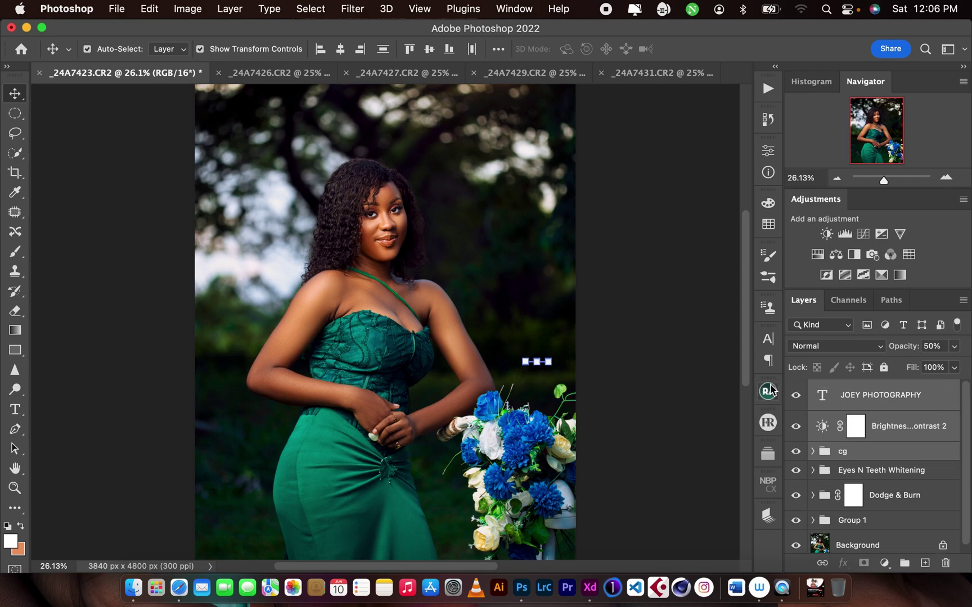
{"action": "left_click", "coordinate": [690, 319]}
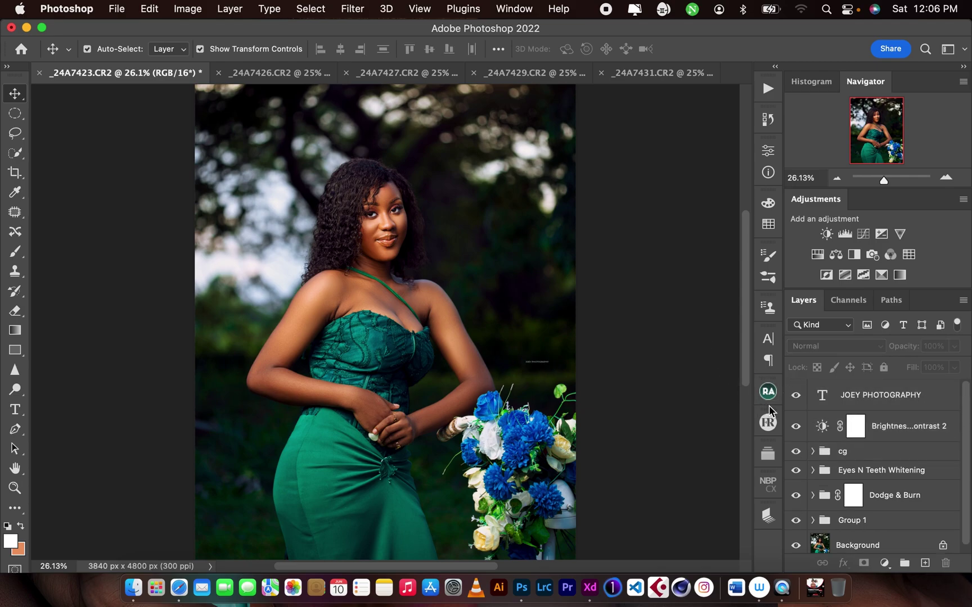
{"action": "left_click_drag", "start_coordinate": [796, 396], "coordinate": [796, 520]}
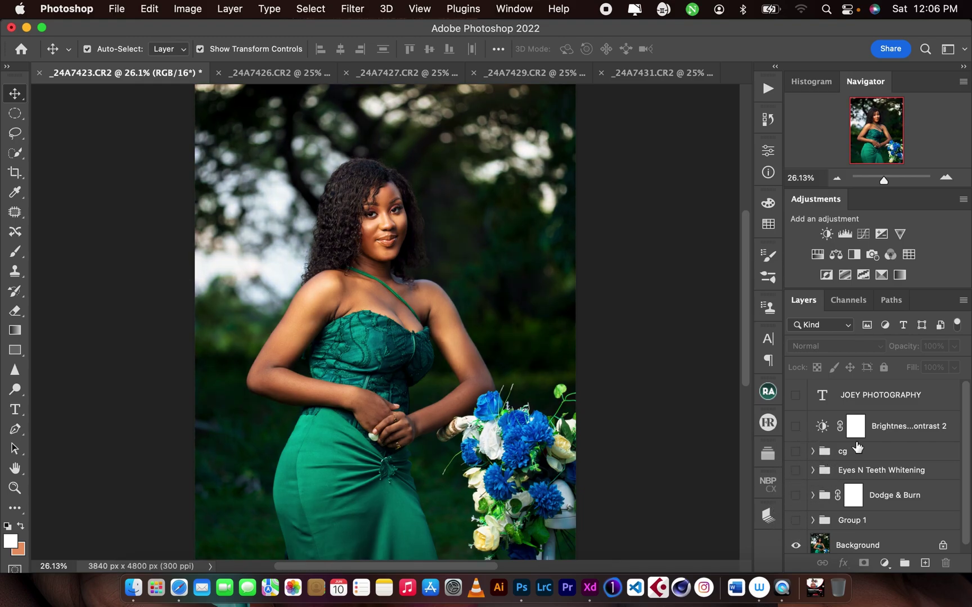
Show and expand Group 1, and select Layer 1 copy 2 inside it
{"action": "scroll", "coordinate": [967, 421], "scroll_direction": "down", "scroll_amount": 1}
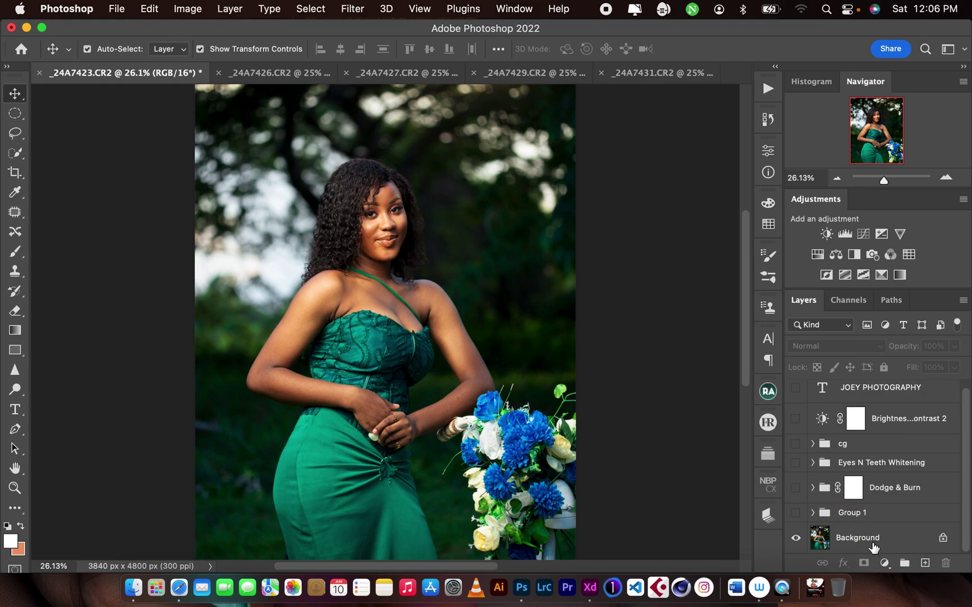
{"action": "left_click", "coordinate": [795, 513]}
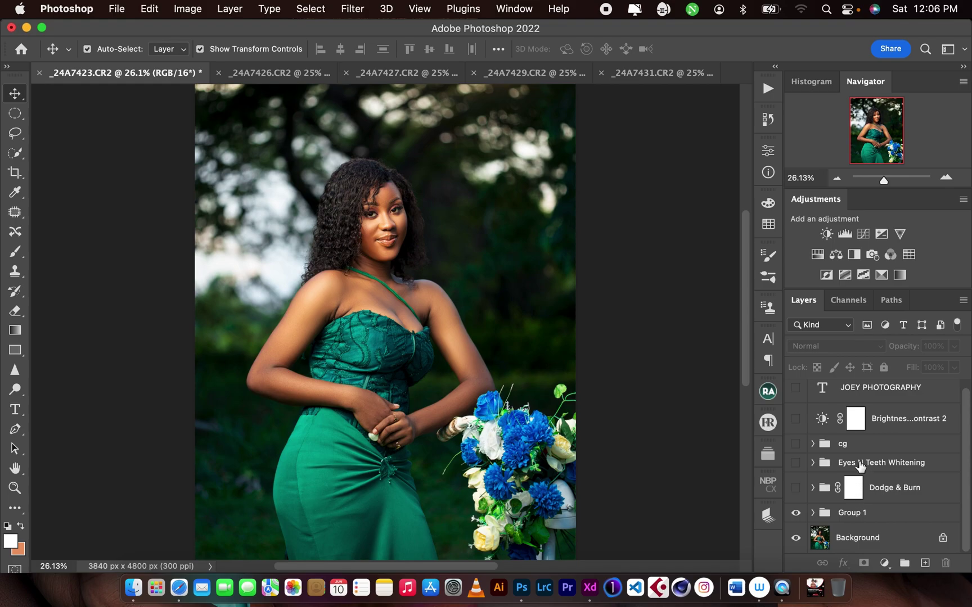
{"action": "mouse_move", "coordinate": [967, 400]}
{"action": "left_mouse_down"}
{"action": "mouse_move", "coordinate": [967, 392]}
{"action": "mouse_move", "coordinate": [966, 400]}
{"action": "left_mouse_up"}
{"action": "left_click", "coordinate": [811, 512]}
{"action": "left_click_drag", "start_coordinate": [962, 435], "coordinate": [962, 509]}
{"action": "left_click", "coordinate": [903, 483]}
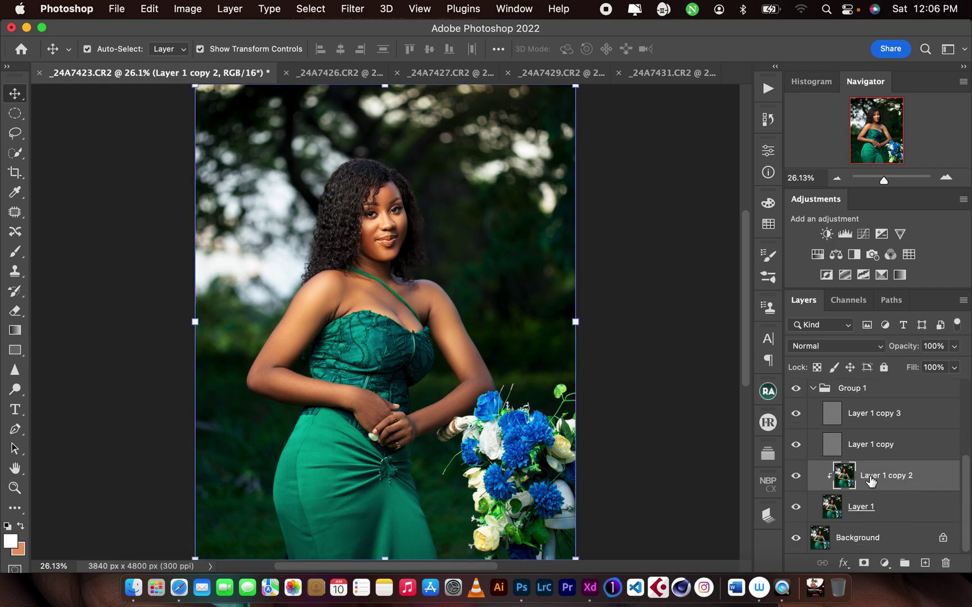
Examine the face at 100% zoom and check the blend mode and opacity of Layer 1 copy 3
{"action": "key", "text": "super+equal"}
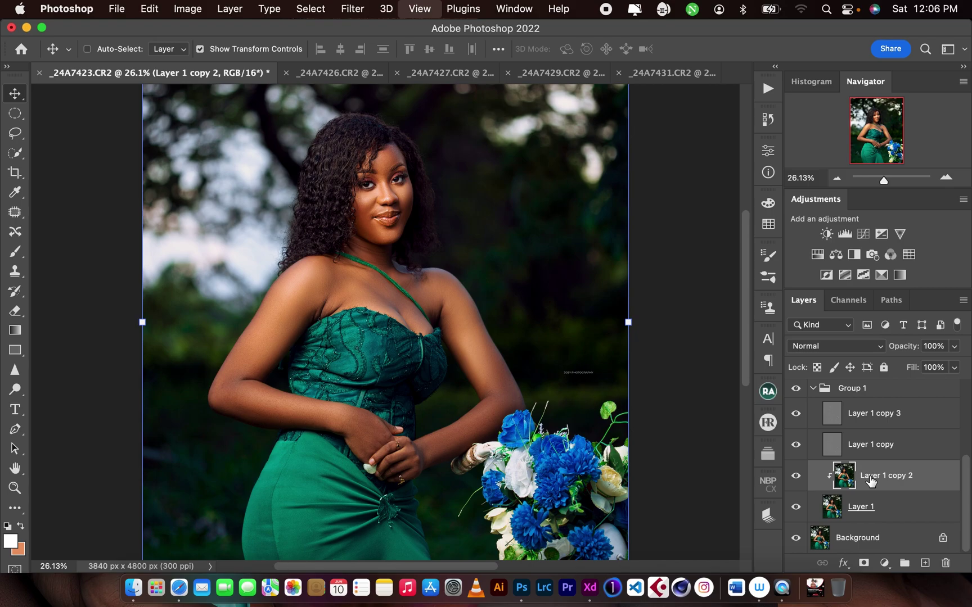
{"action": "key", "text": "super+equal"}
{"action": "key", "text": "super+equal"}
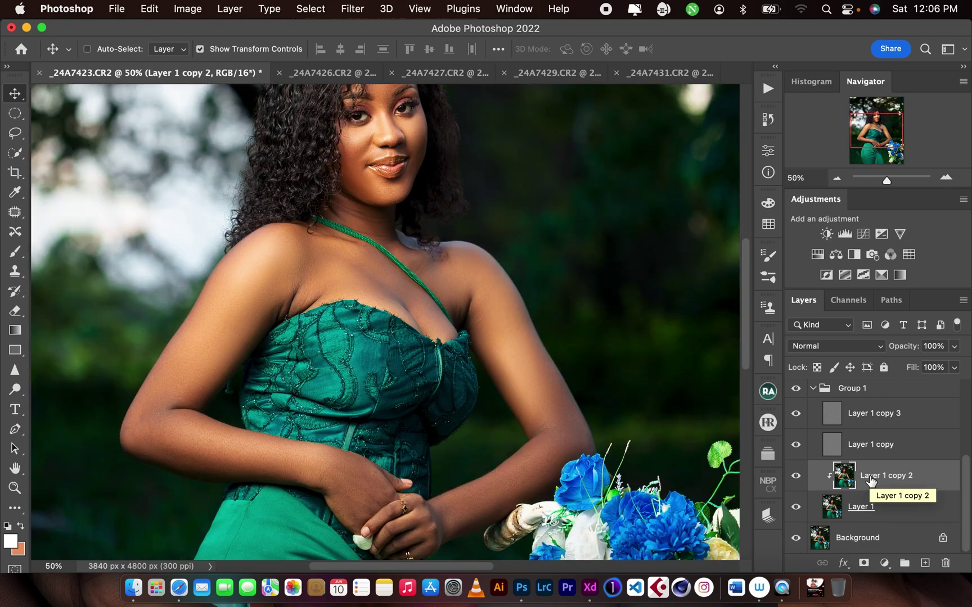
{"action": "key", "text": "super+equal"}
{"action": "key", "text": "super+equal"}
{"action": "key", "text": "super+equal"}
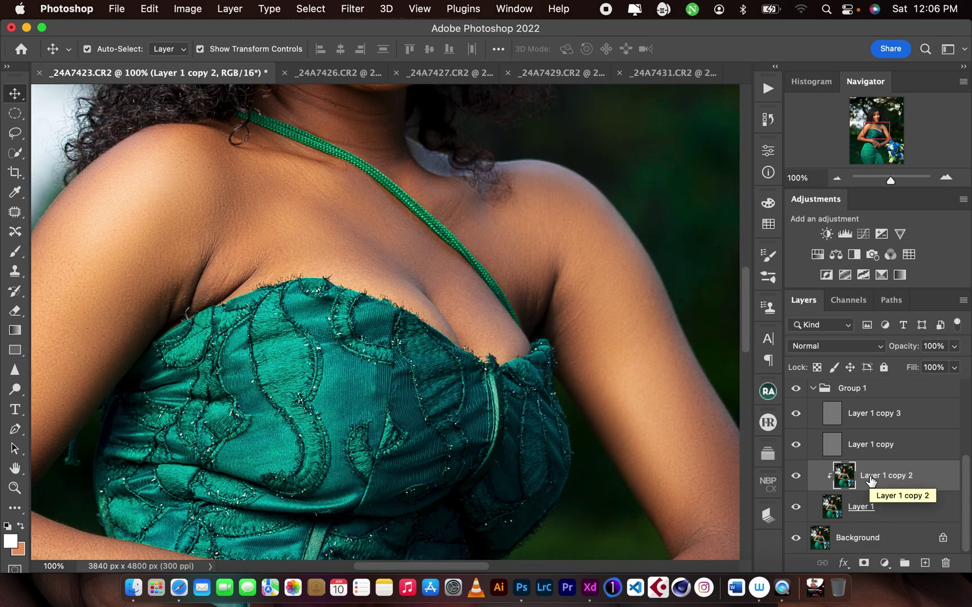
{"action": "left_click_drag", "start_coordinate": [746, 297], "coordinate": [746, 222]}
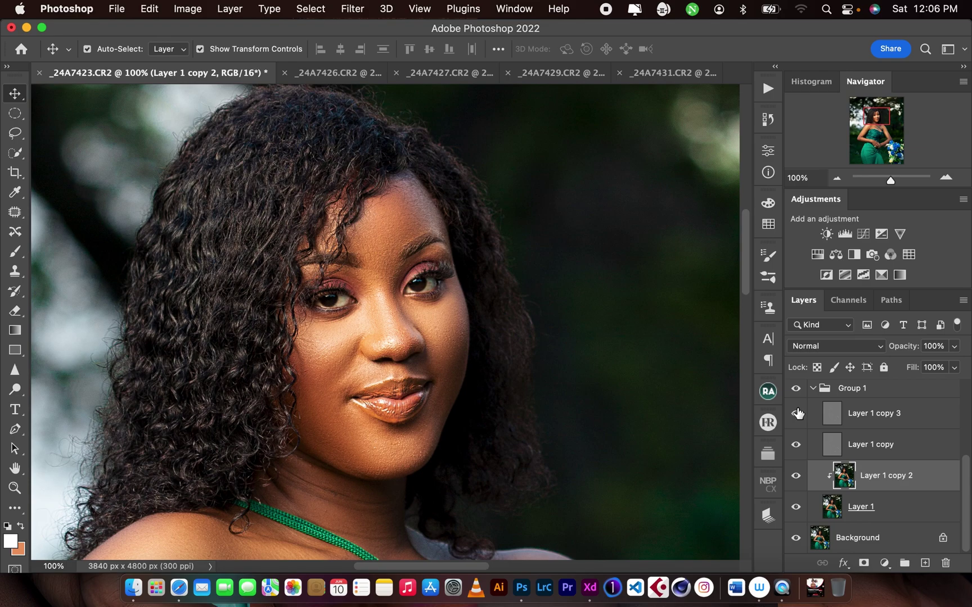
{"action": "left_click", "coordinate": [855, 420]}
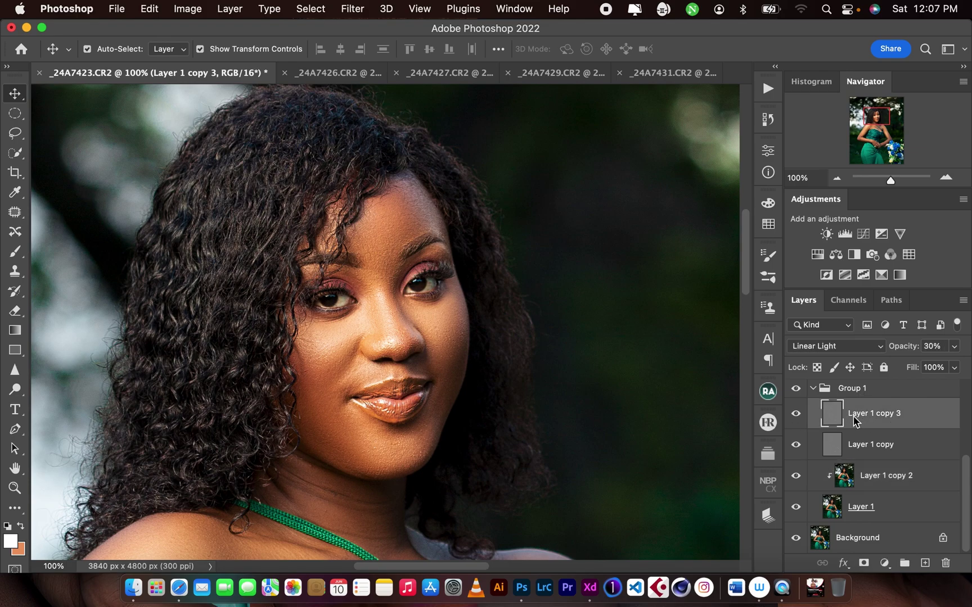
{"action": "left_click", "coordinate": [885, 459]}
{"action": "left_click", "coordinate": [879, 427]}
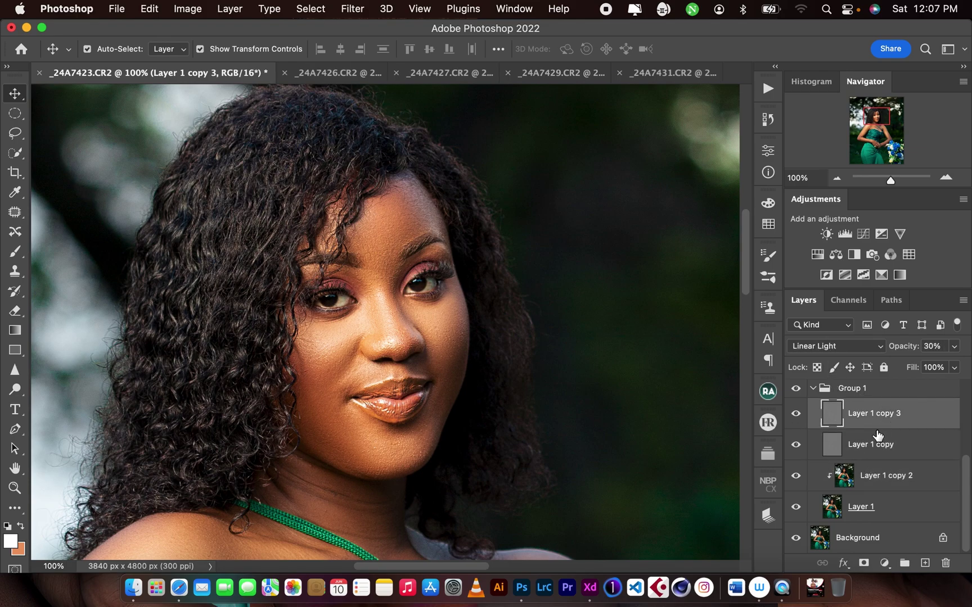
Compare the face with Group 1 off and on while Layer 1 copy 3 is hidden, and show that layer again
{"action": "left_click", "coordinate": [796, 414]}
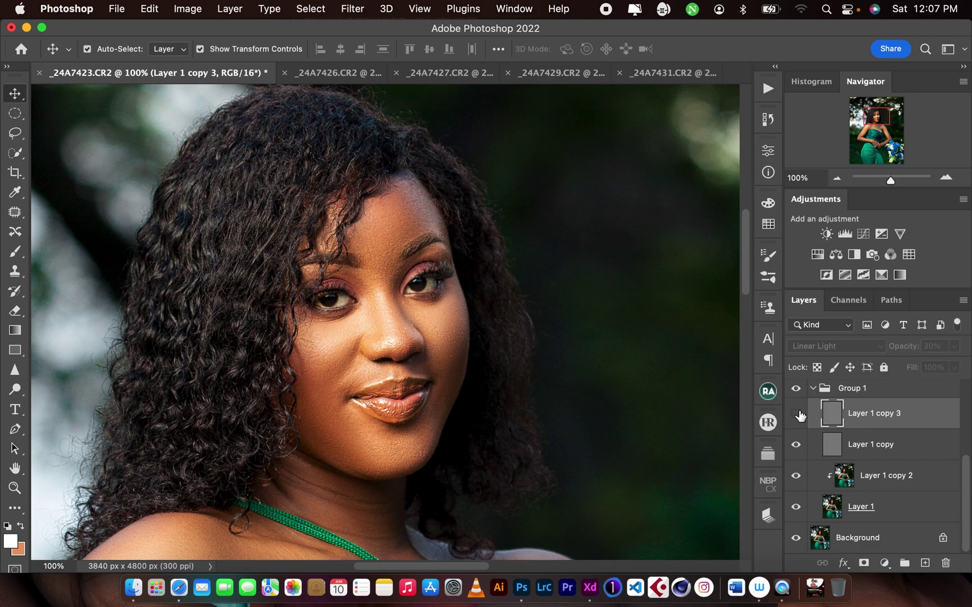
{"action": "key", "text": "super+equal"}
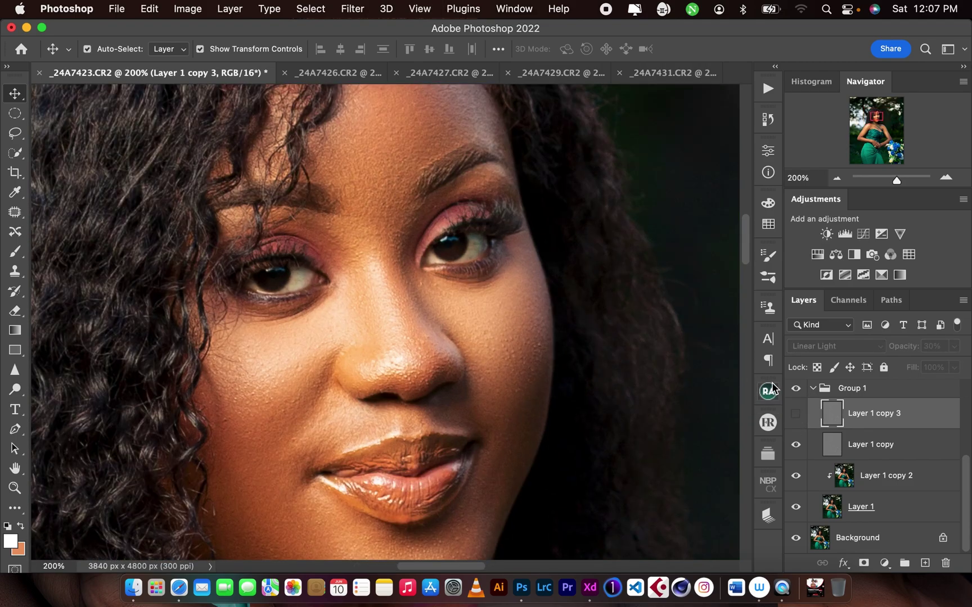
{"action": "left_click", "coordinate": [796, 390]}
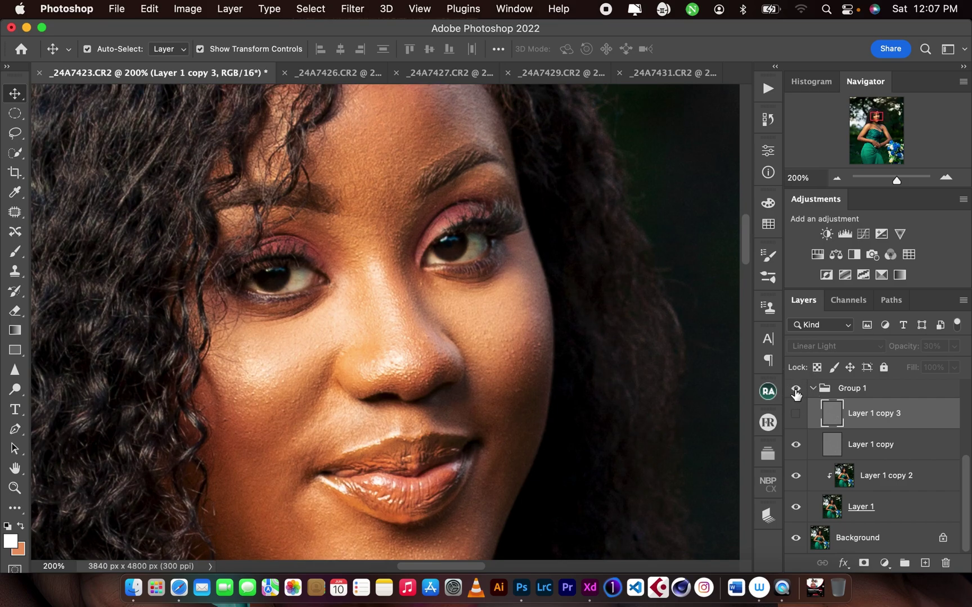
{"action": "left_click", "coordinate": [795, 390]}
{"action": "left_click", "coordinate": [795, 390]}
{"action": "left_click", "coordinate": [795, 391]}
{"action": "left_click", "coordinate": [794, 391]}
{"action": "left_click", "coordinate": [794, 391]}
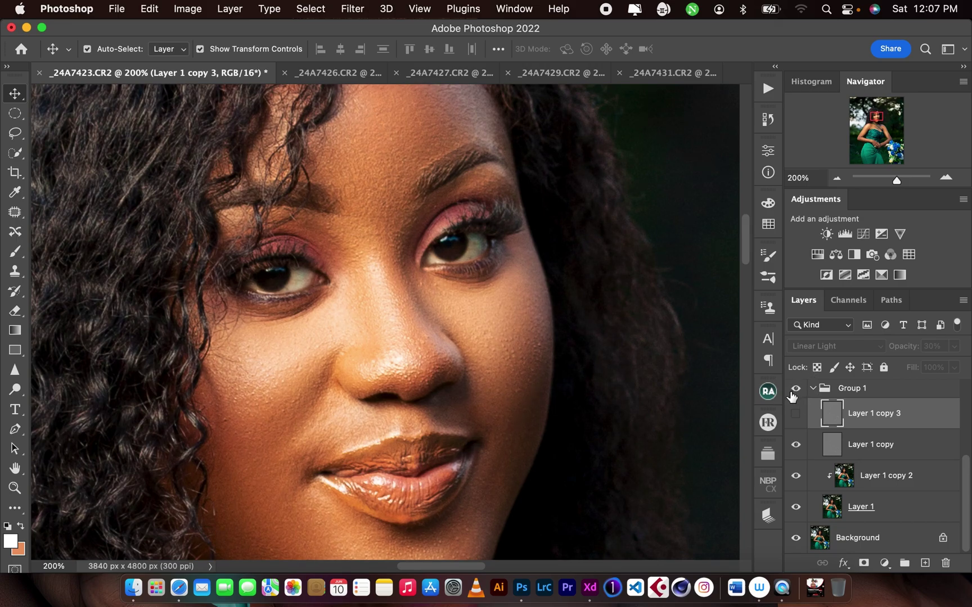
{"action": "left_click", "coordinate": [795, 391]}
{"action": "left_click", "coordinate": [794, 391]}
{"action": "left_click", "coordinate": [795, 391]}
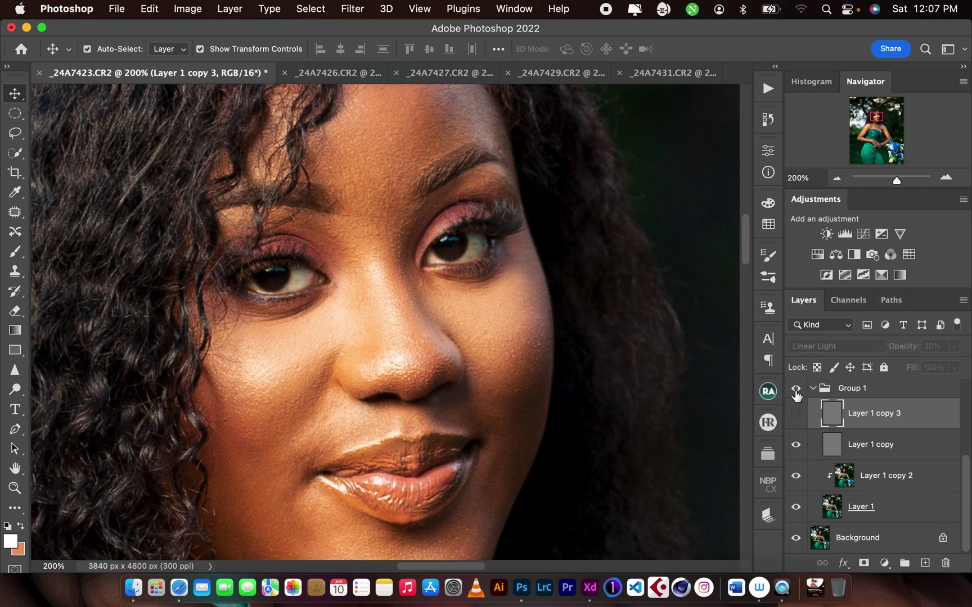
{"action": "left_click", "coordinate": [795, 391]}
{"action": "key", "text": "super+minus"}
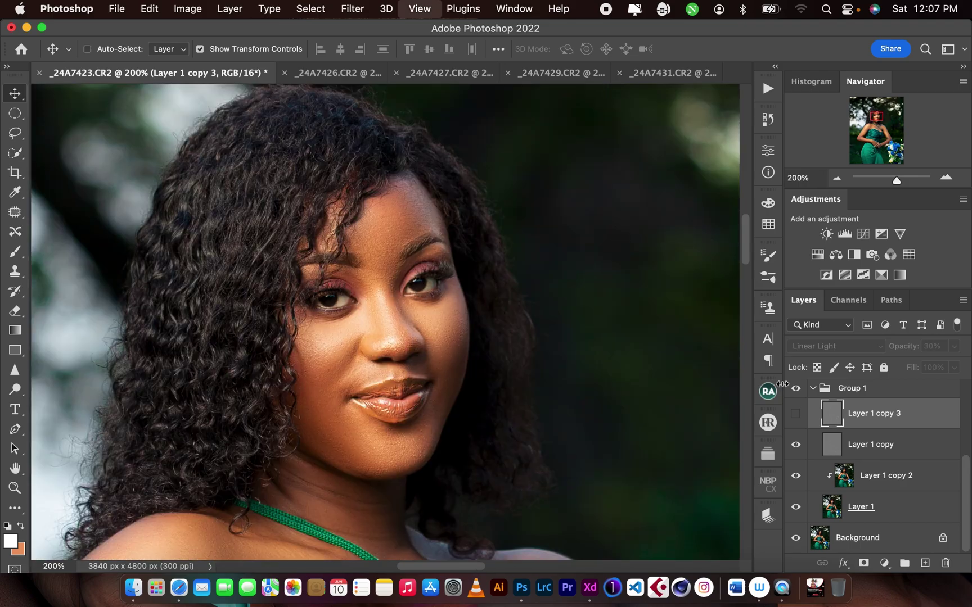
{"action": "left_click", "coordinate": [795, 413]}
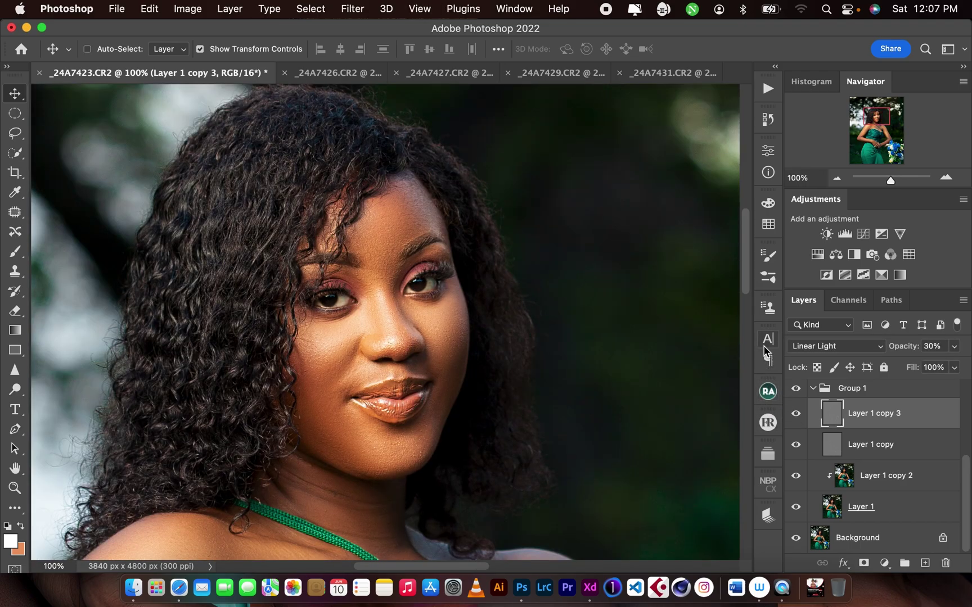
Collapse Group 1 and compare the face at 200% zoom with the group off and on
{"action": "key", "text": "super+equal"}
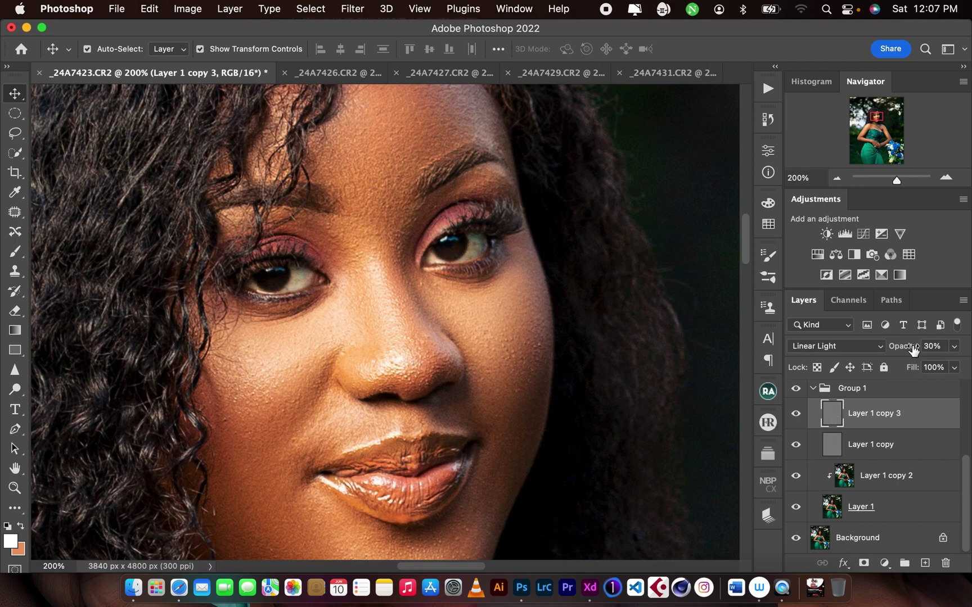
{"action": "left_click", "coordinate": [814, 393]}
{"action": "left_click", "coordinate": [796, 512]}
{"action": "left_click", "coordinate": [796, 512]}
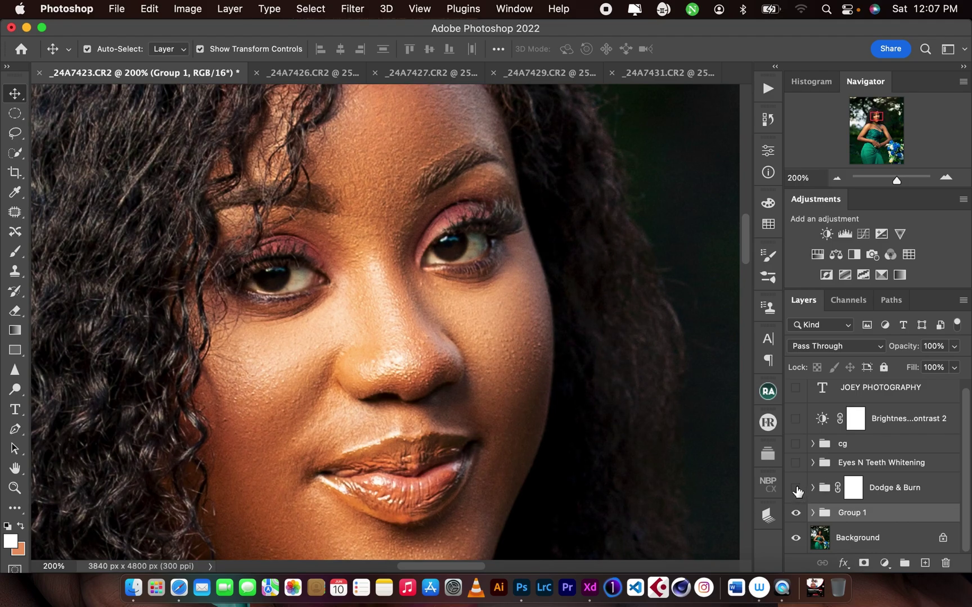
Show the Dodge & Burn group and expand it to list its dodge and burn curves
{"action": "left_click", "coordinate": [795, 488]}
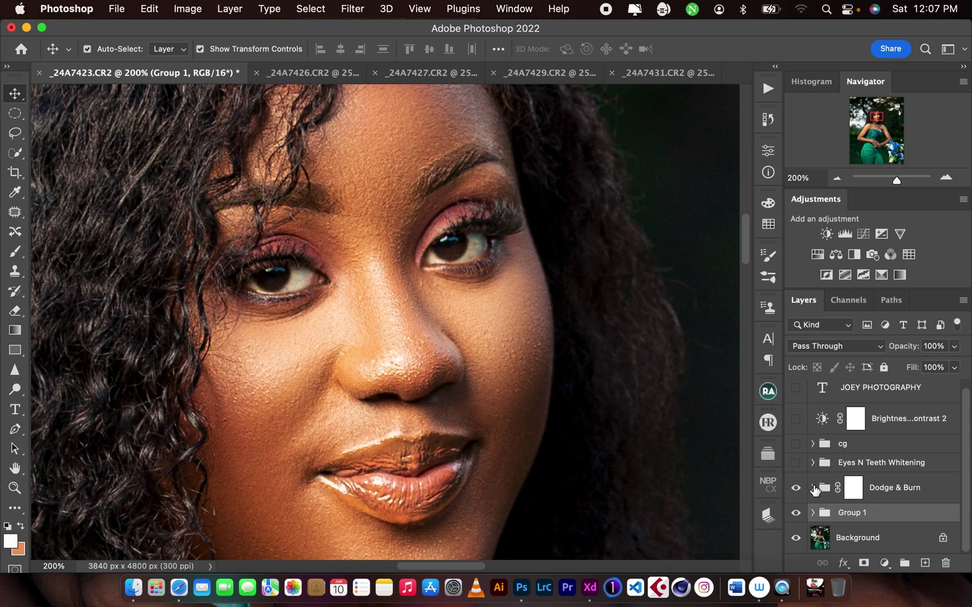
{"action": "left_click", "coordinate": [813, 488]}
{"action": "key", "text": "super+minus"}
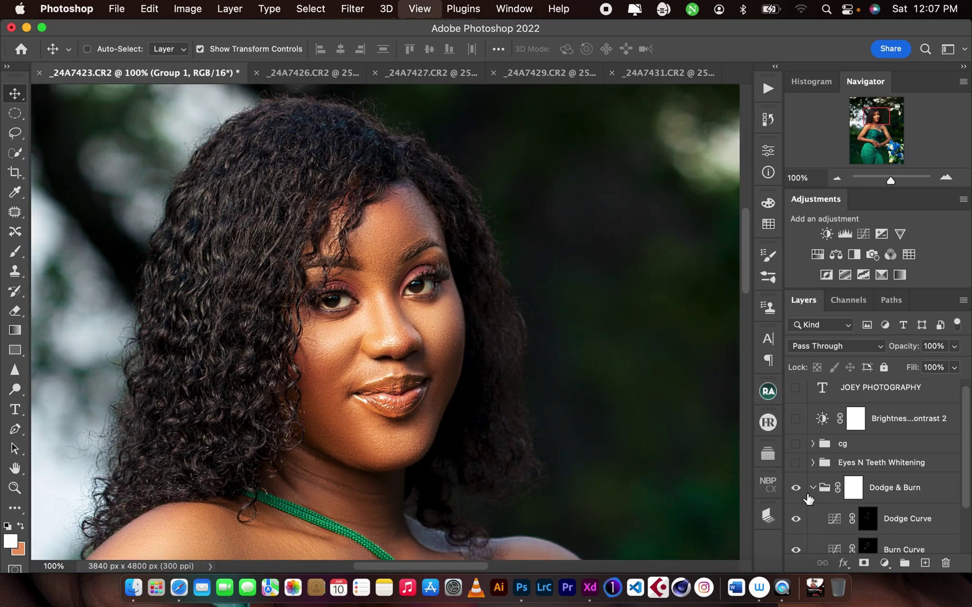
{"action": "key", "text": "super+minus"}
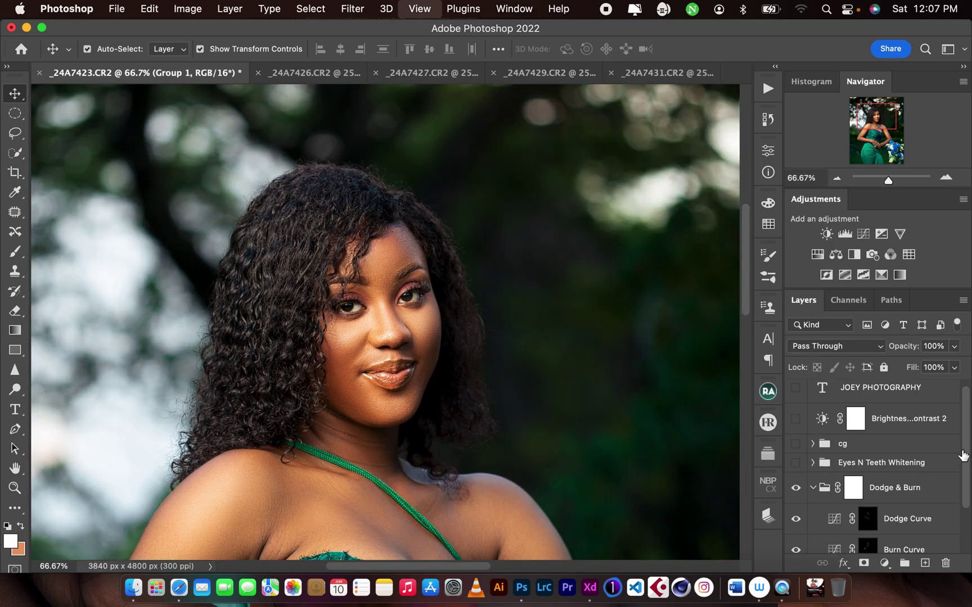
Compare the portrait at 50% zoom with the Dodge Curve and Burn Curve layers off and on
{"action": "scroll", "coordinate": [898, 497], "scroll_direction": "down", "scroll_amount": 2}
{"action": "left_click", "coordinate": [796, 464]}
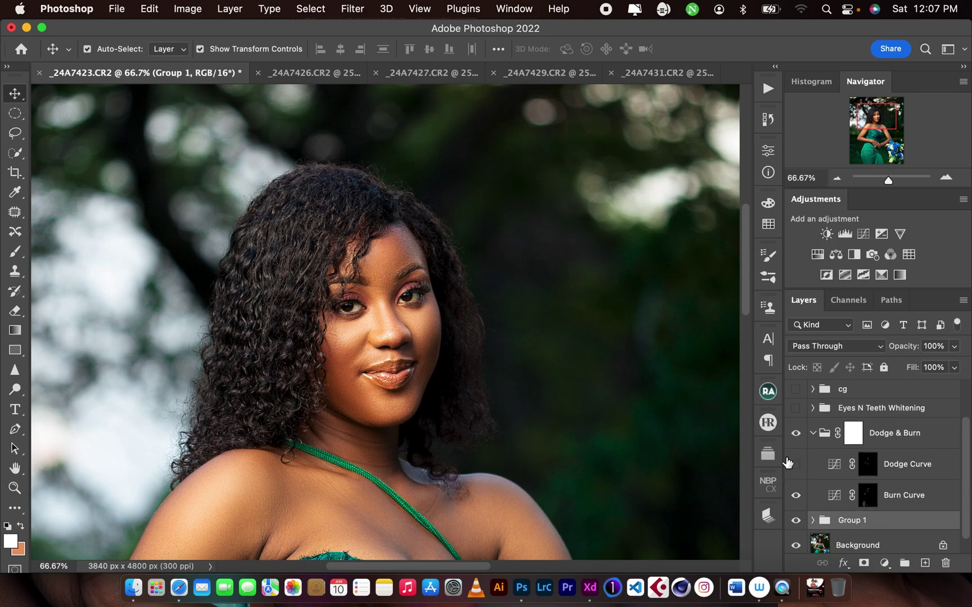
{"action": "key", "text": "super+minus"}
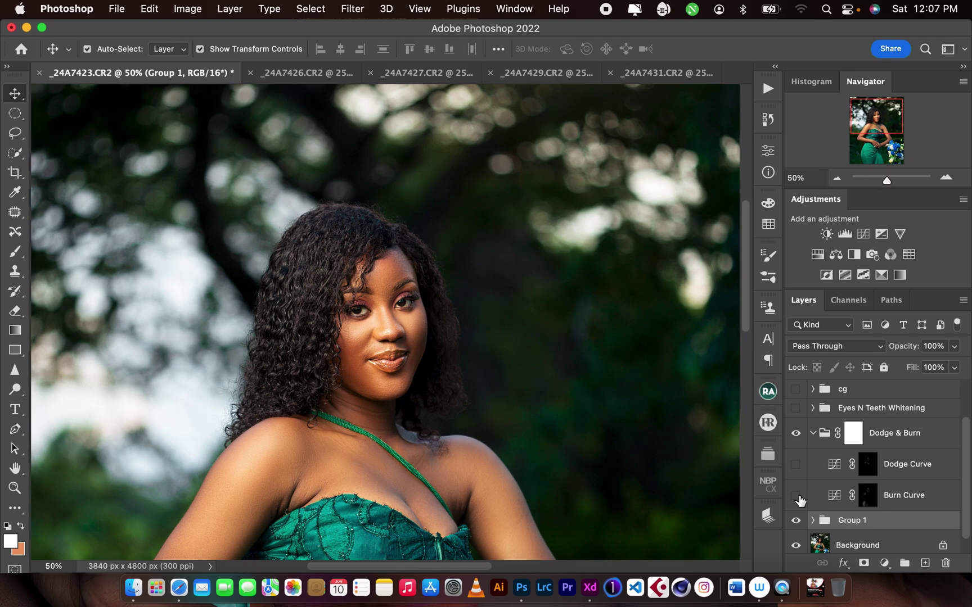
{"action": "left_click", "coordinate": [795, 496]}
{"action": "left_click", "coordinate": [796, 463]}
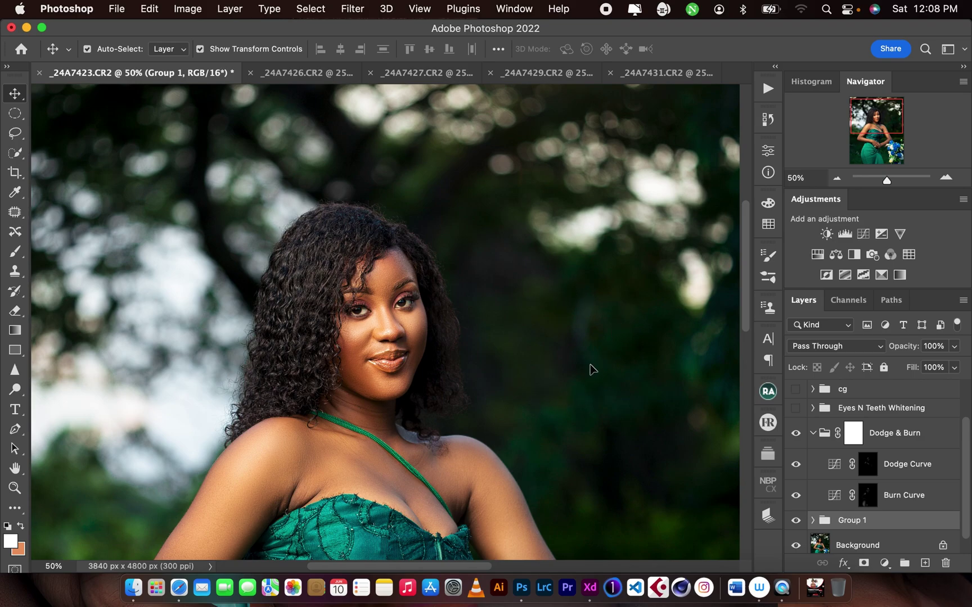
Collapse the Dodge & Burn group, show the Eyes N Teeth Whitening group and compare the eyes with it off and on
{"action": "left_click", "coordinate": [795, 439]}
{"action": "left_click", "coordinate": [811, 436]}
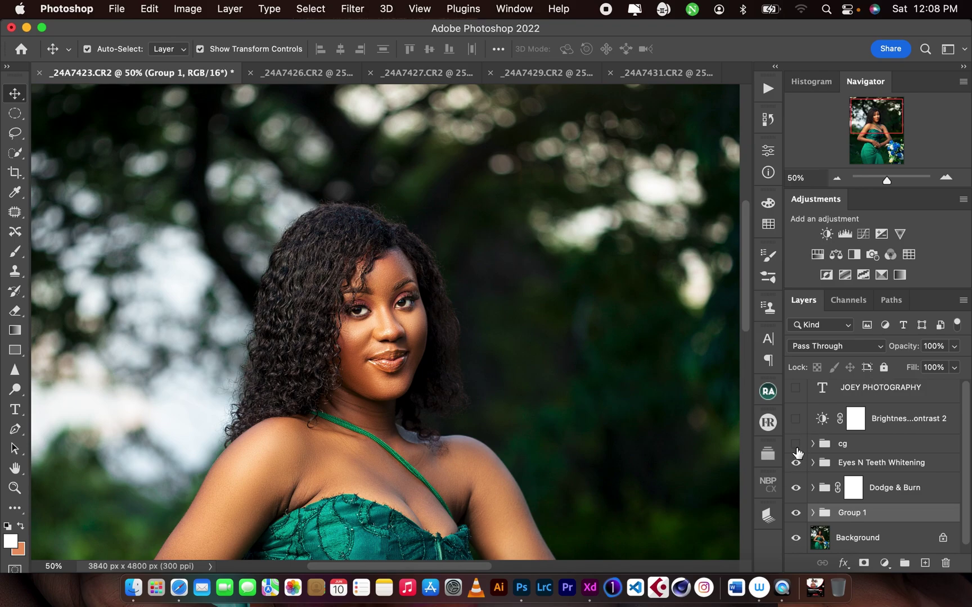
{"action": "left_click", "coordinate": [843, 466]}
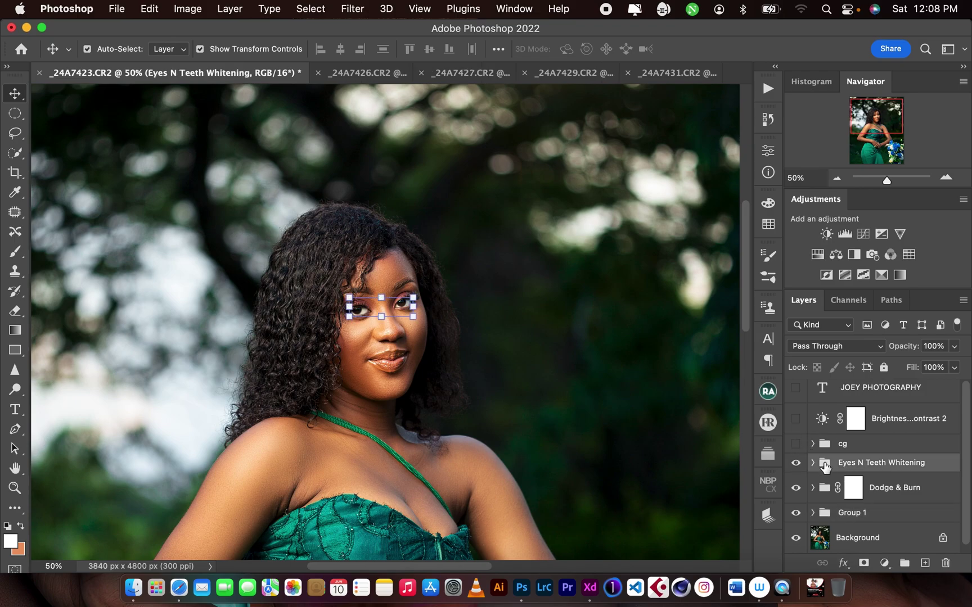
{"action": "left_click", "coordinate": [795, 463]}
{"action": "left_click", "coordinate": [795, 463]}
Fit the whole portrait in view, show the cg group and expand it to list its adjustment layers
{"action": "key", "text": "super+0"}
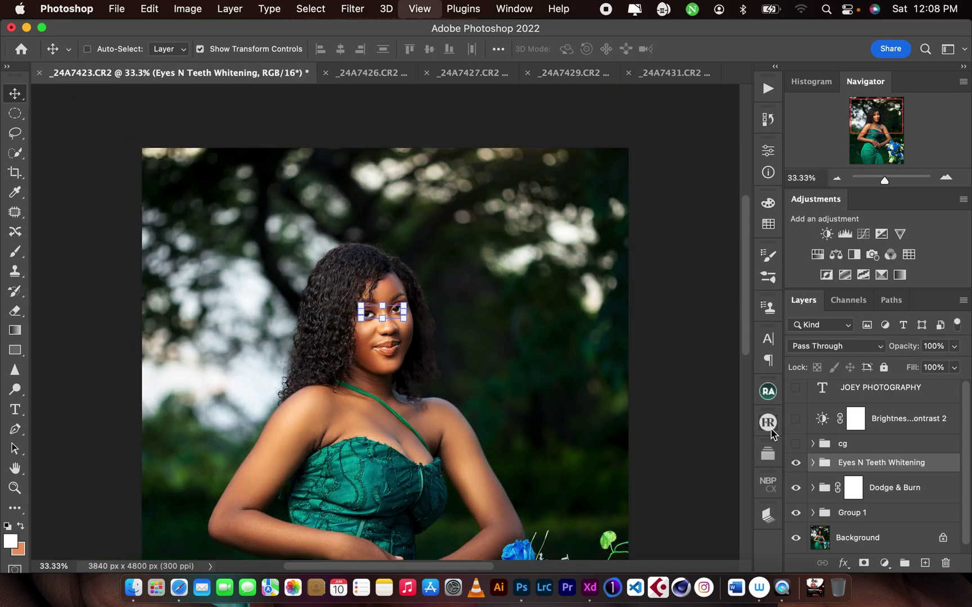
{"action": "left_click", "coordinate": [795, 444]}
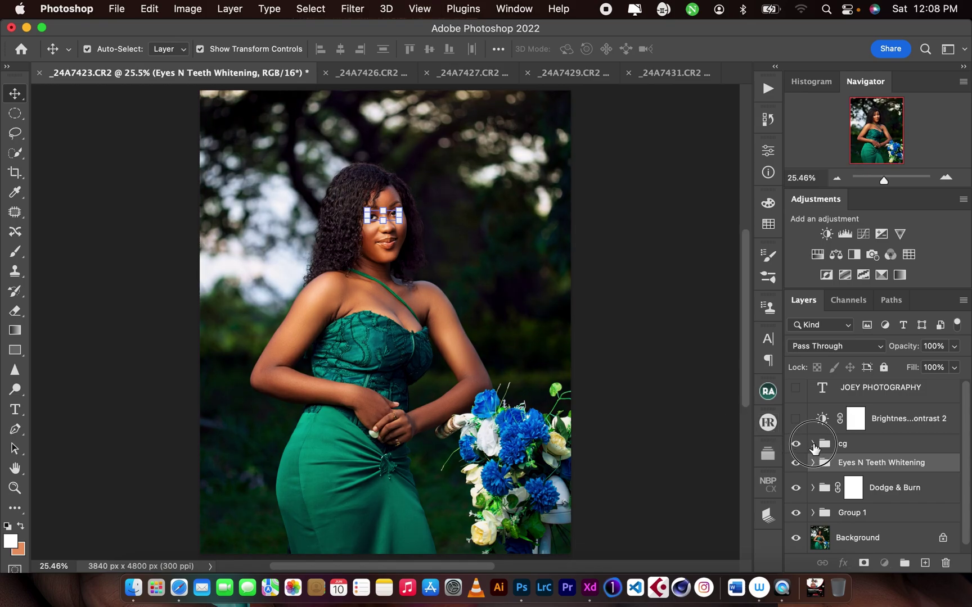
{"action": "left_click", "coordinate": [811, 444]}
{"action": "scroll", "coordinate": [963, 418], "scroll_direction": "down", "scroll_amount": 4}
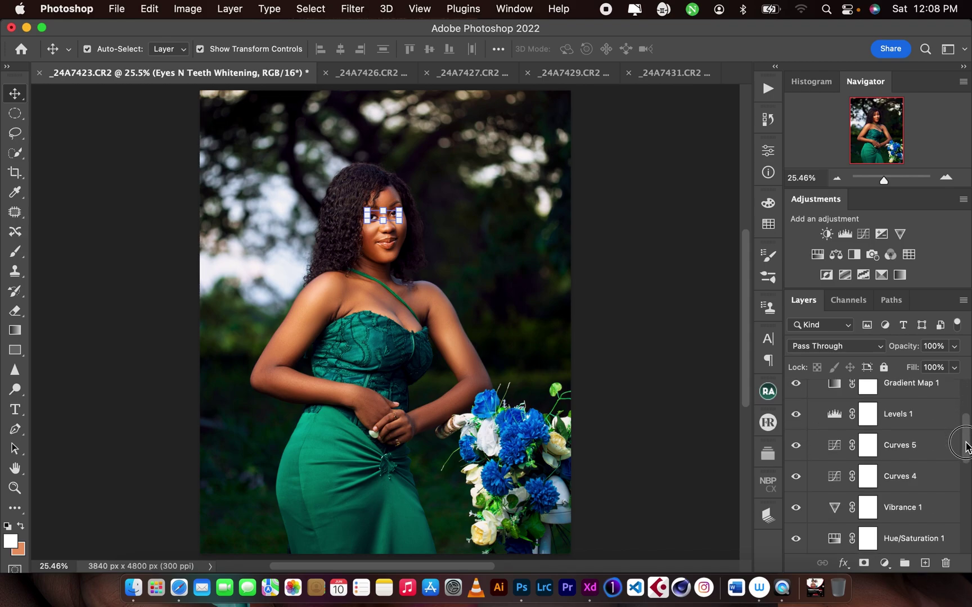
Hide the adjustment layers inside the cg group, down to and including Selective Color 1
{"action": "scroll", "coordinate": [963, 421], "scroll_direction": "up", "scroll_amount": 2}
{"action": "left_click_drag", "start_coordinate": [795, 417], "coordinate": [798, 538]}
{"action": "scroll", "coordinate": [963, 427], "scroll_direction": "down", "scroll_amount": 5}
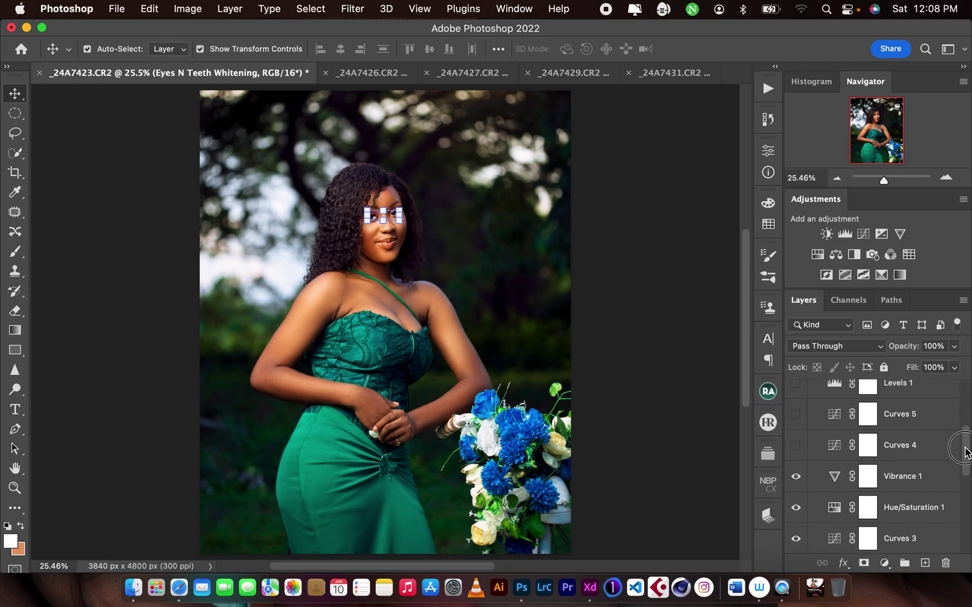
{"action": "left_click_drag", "start_coordinate": [795, 414], "coordinate": [800, 509]}
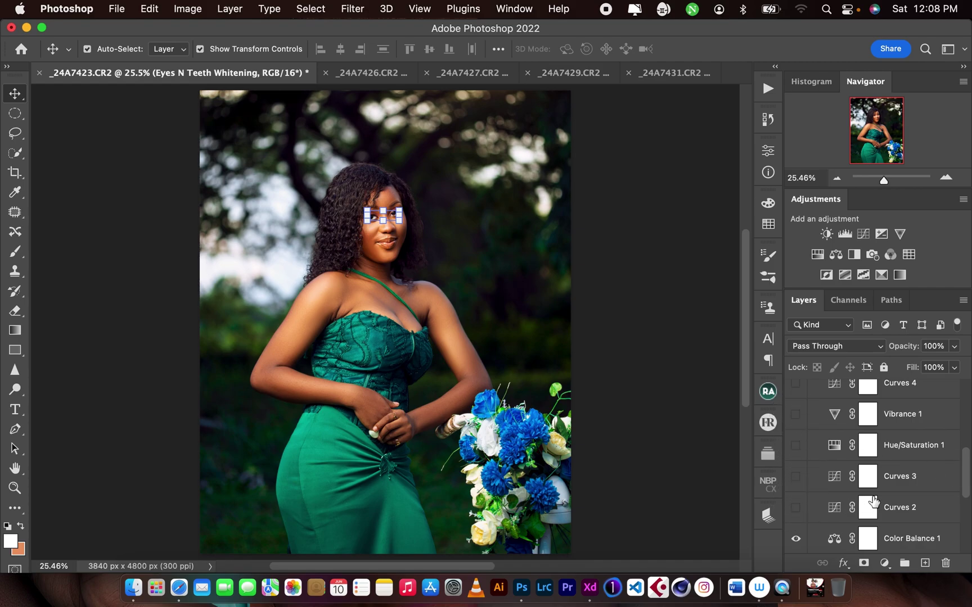
{"action": "left_click_drag", "start_coordinate": [967, 473], "coordinate": [968, 497]}
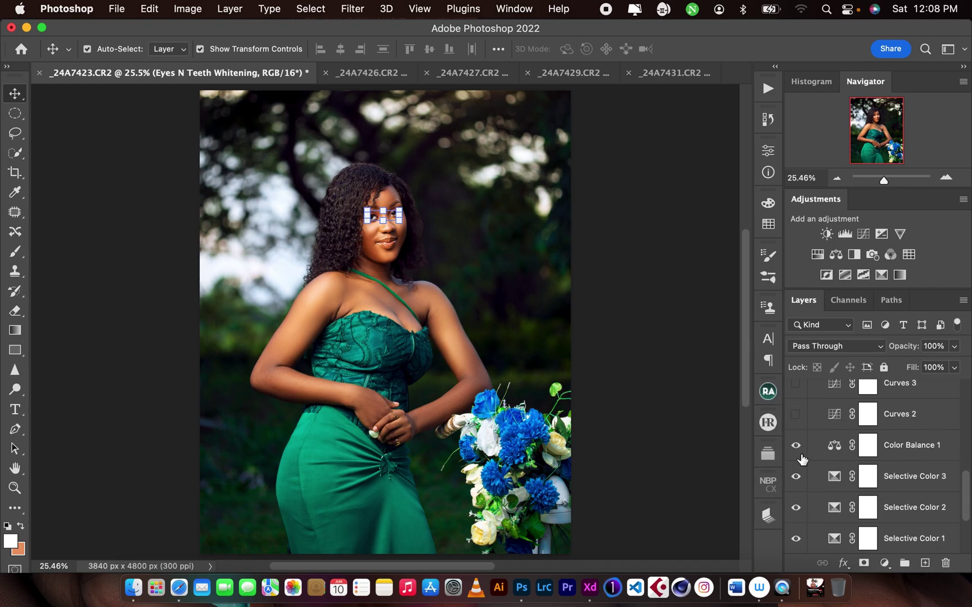
{"action": "left_click_drag", "start_coordinate": [797, 453], "coordinate": [808, 536]}
{"action": "left_click_drag", "start_coordinate": [967, 495], "coordinate": [968, 517]}
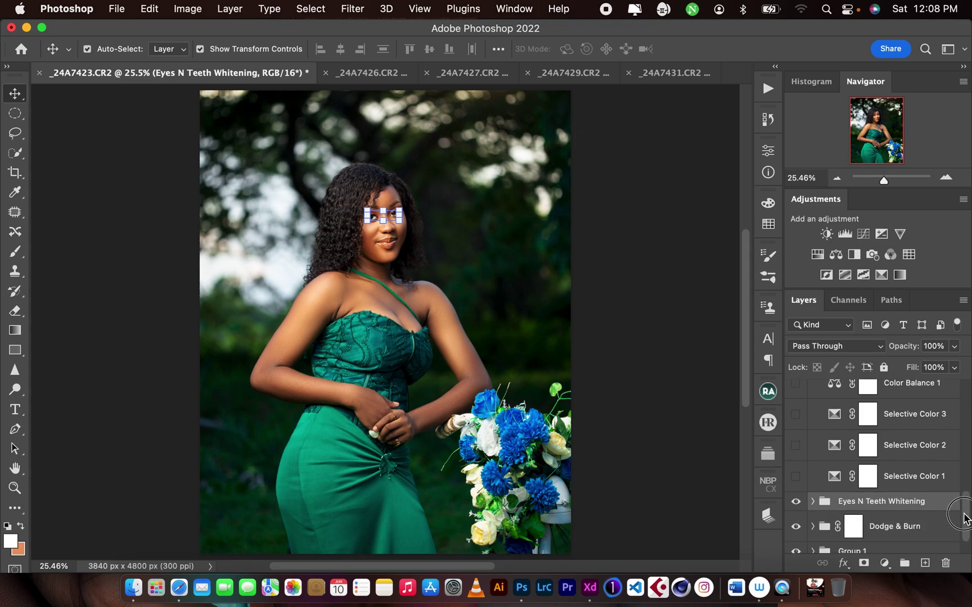
Show the Selective Color 1 layer and review its settings for Blacks, Neutrals and Whites
{"action": "left_click", "coordinate": [796, 477]}
{"action": "double_click", "coordinate": [832, 477]}
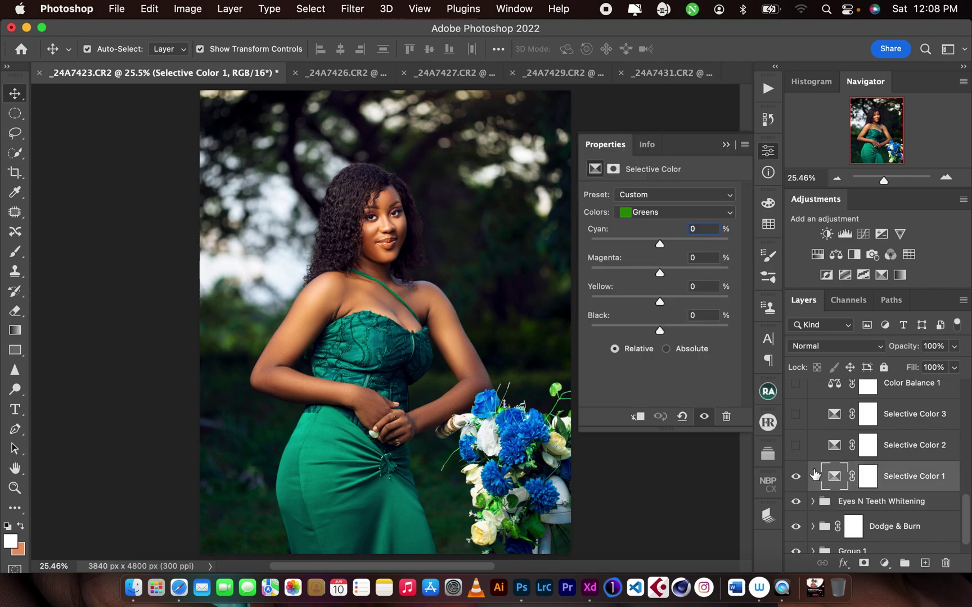
{"action": "left_click", "coordinate": [678, 213]}
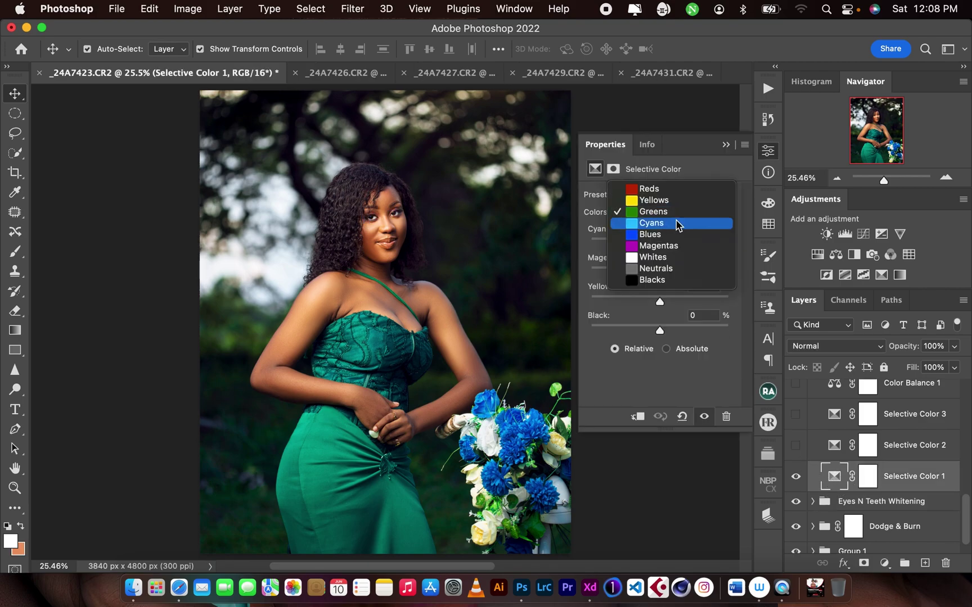
{"action": "left_click", "coordinate": [668, 281]}
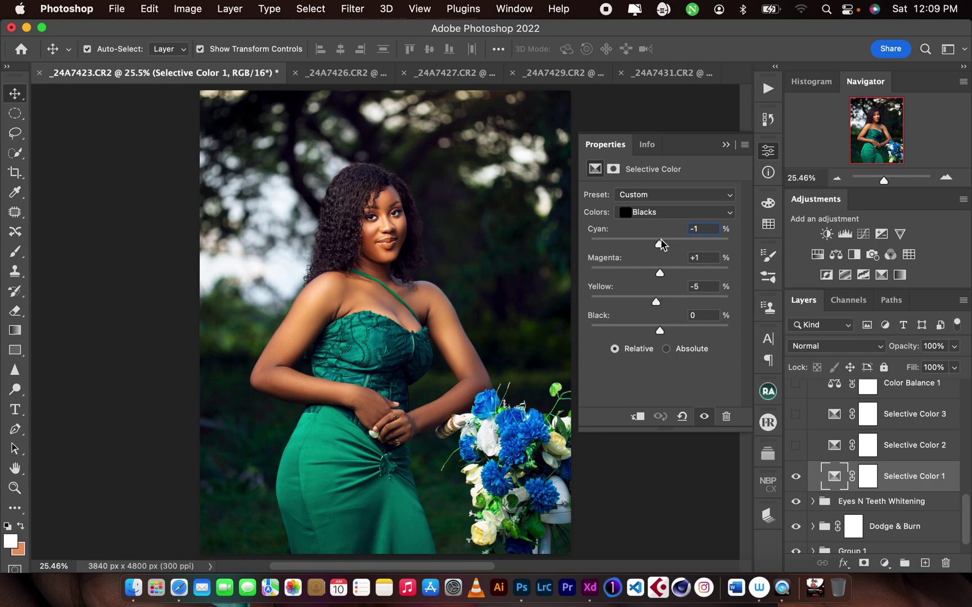
{"action": "left_click", "coordinate": [666, 218]}
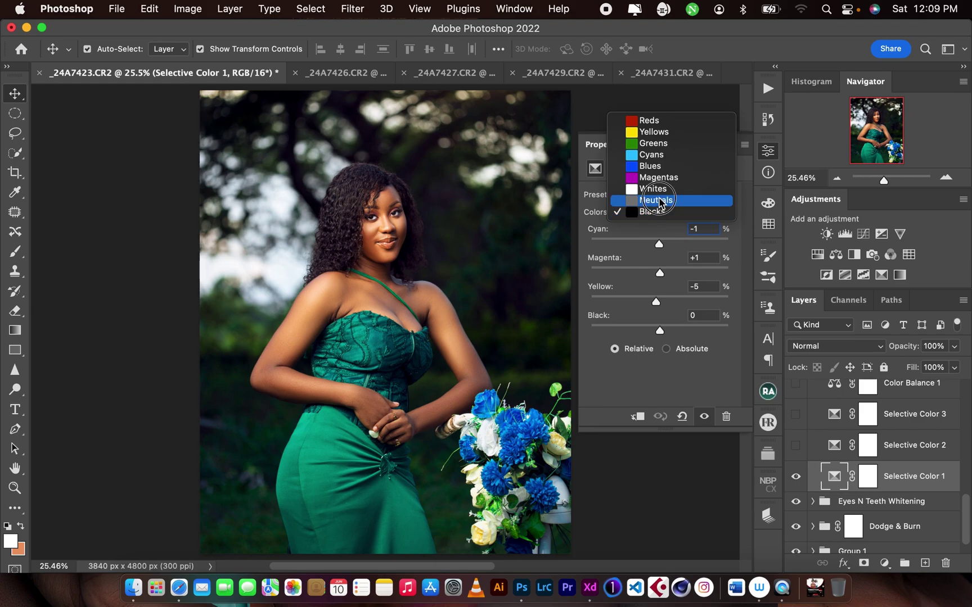
{"action": "left_click", "coordinate": [659, 205]}
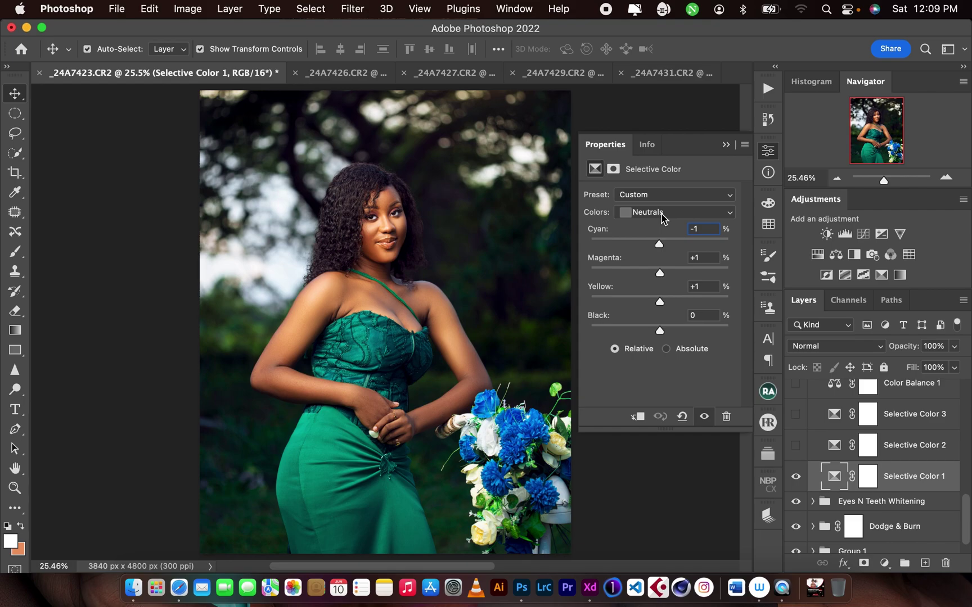
{"action": "left_click", "coordinate": [664, 218]}
{"action": "left_click", "coordinate": [664, 202]}
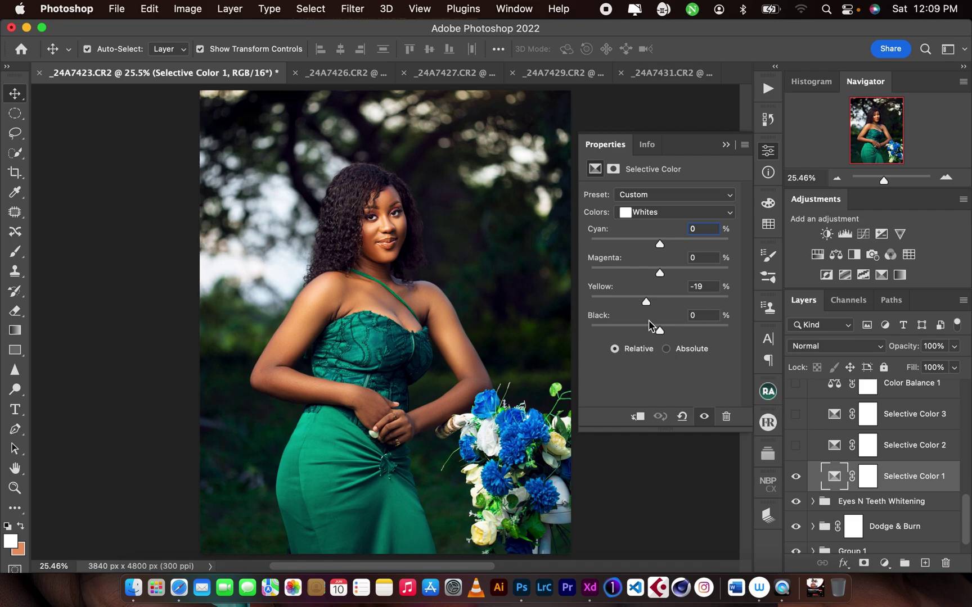
Compare the portrait with Selective Color 1 off and on, recheck its Neutrals and Blacks, and close its settings
{"action": "left_click", "coordinate": [795, 476]}
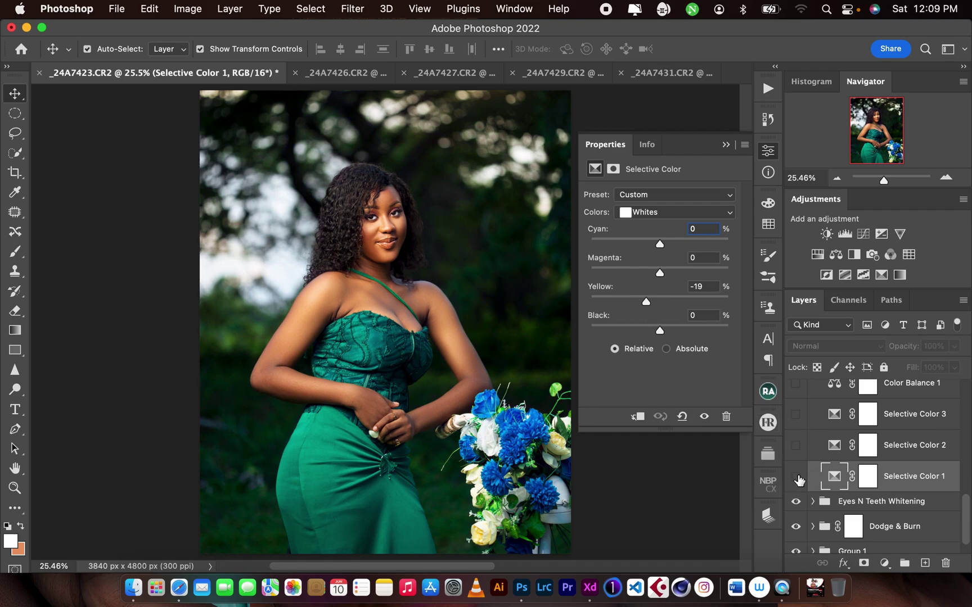
{"action": "left_click", "coordinate": [795, 477]}
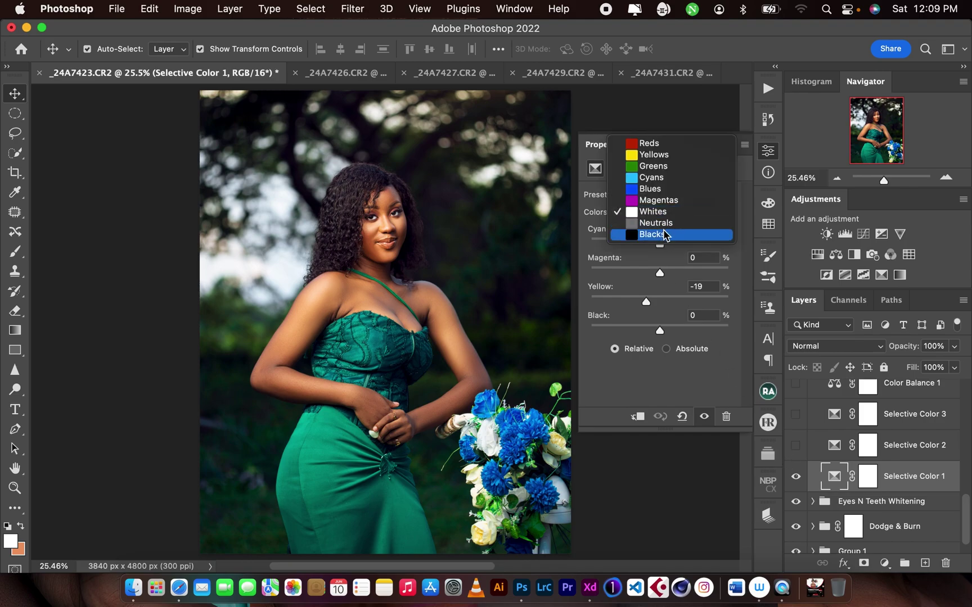
{"action": "left_click", "coordinate": [669, 224]}
{"action": "left_click", "coordinate": [668, 215]}
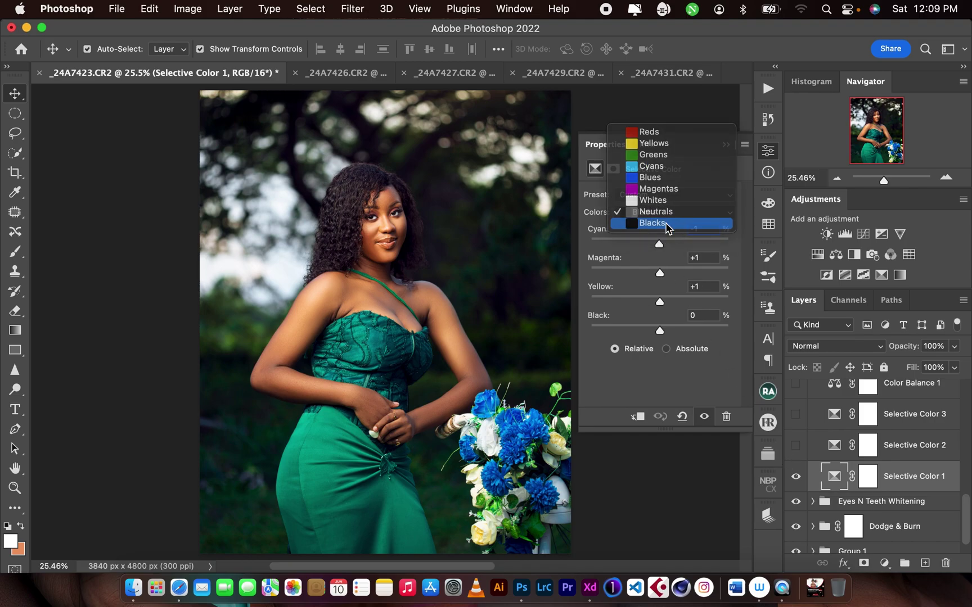
{"action": "left_click", "coordinate": [667, 224]}
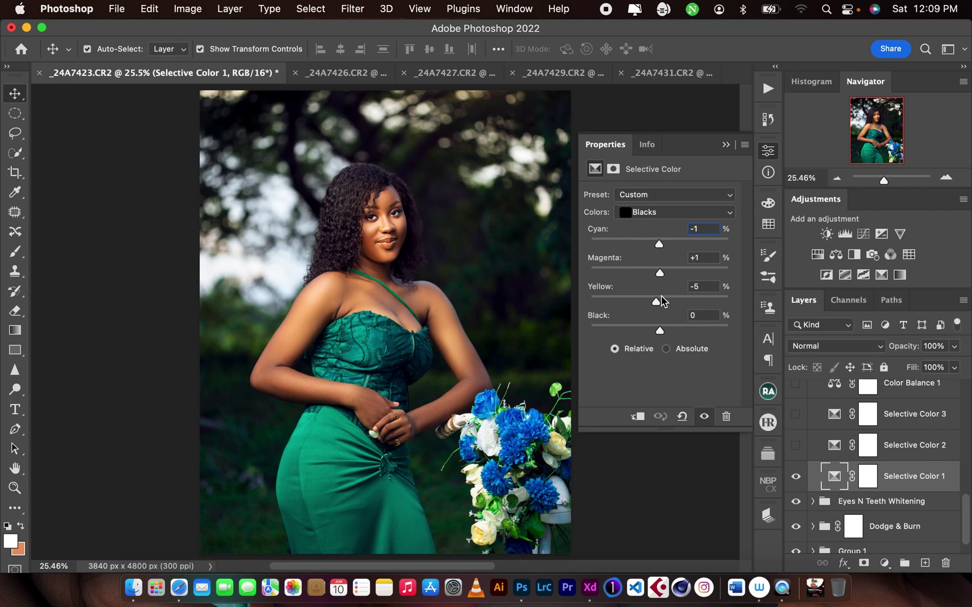
{"action": "left_click", "coordinate": [725, 146]}
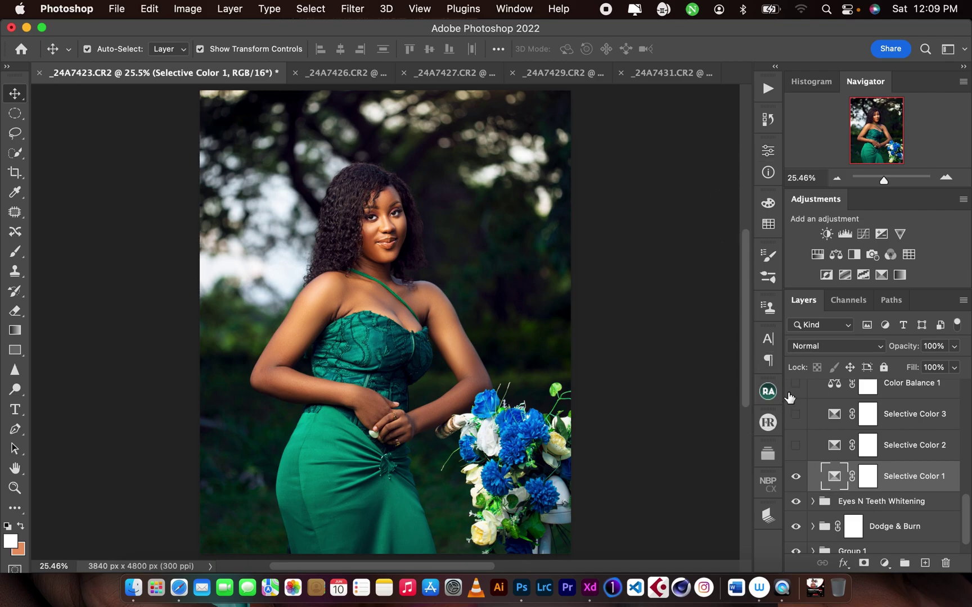
Show the Selective Color 2 layer and examine its Neutrals and Reds settings
{"action": "left_click", "coordinate": [795, 446]}
{"action": "left_click", "coordinate": [832, 449]}
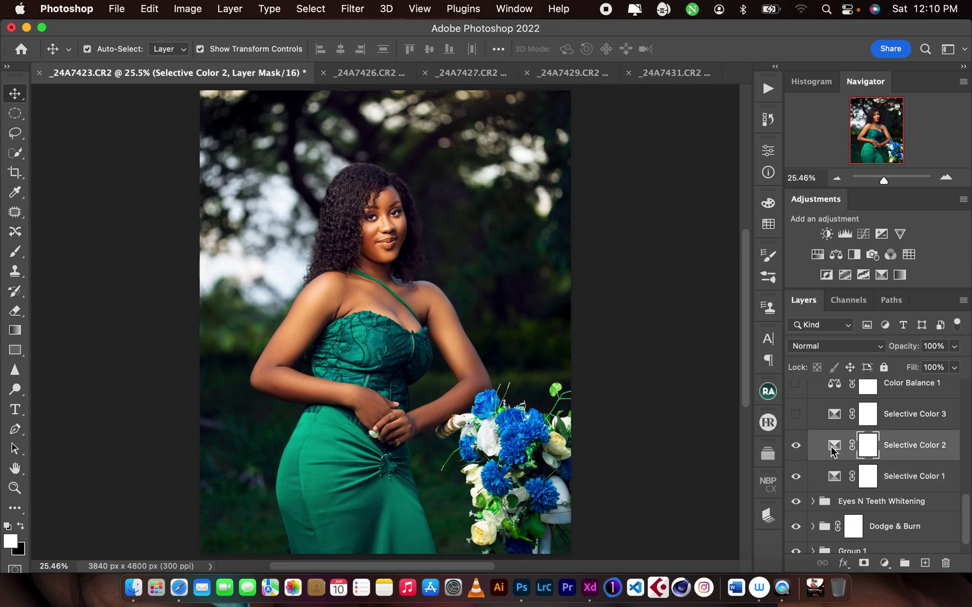
{"action": "double_click", "coordinate": [832, 447]}
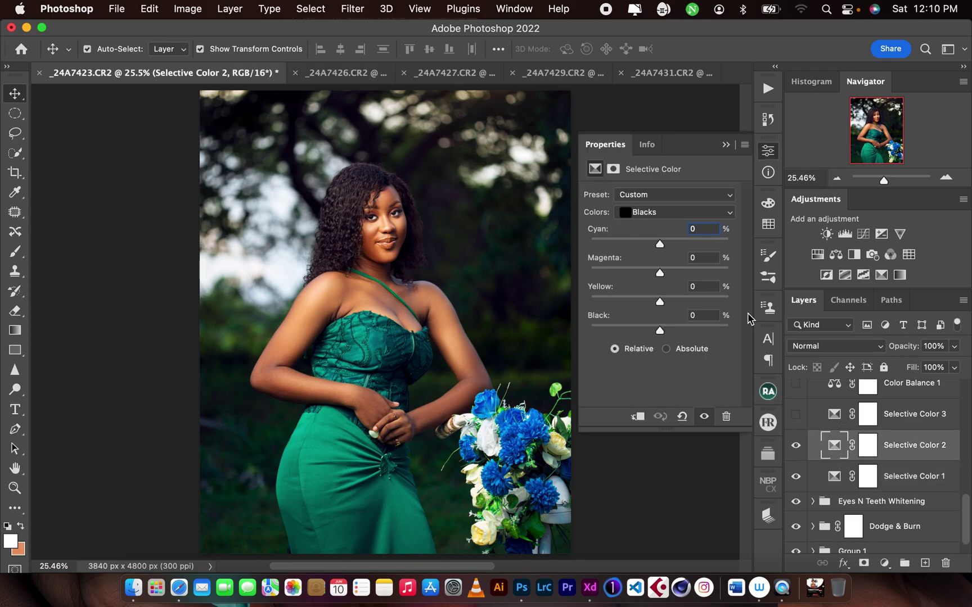
{"action": "left_click", "coordinate": [702, 214]}
{"action": "left_click", "coordinate": [695, 200]}
{"action": "left_click", "coordinate": [692, 213]}
{"action": "left_click", "coordinate": [663, 132]}
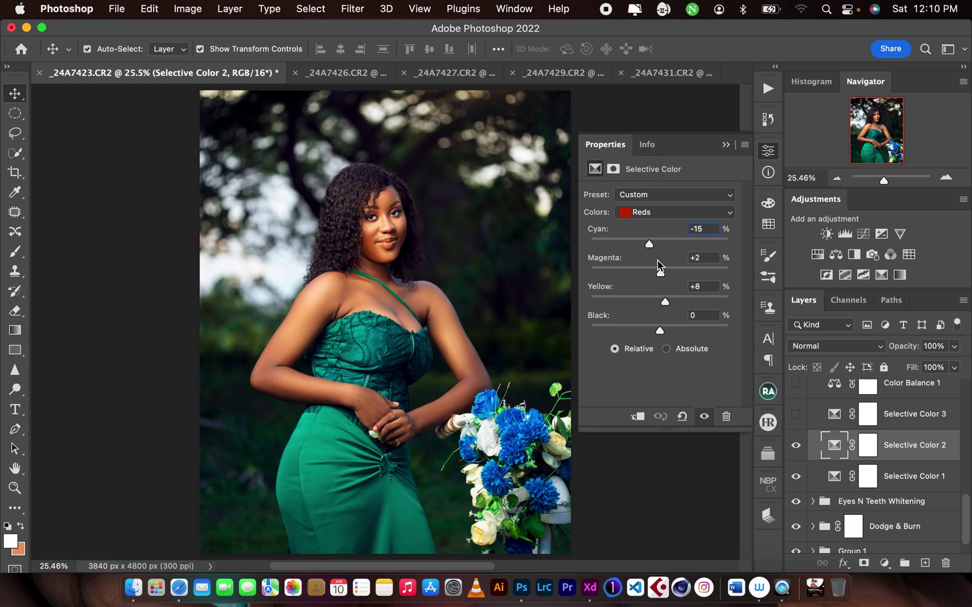
Check the Yellows and Greens settings of Selective Color 2 and return to its Reds
{"action": "left_click", "coordinate": [682, 212]}
{"action": "left_click", "coordinate": [669, 225]}
{"action": "left_click", "coordinate": [657, 216]}
{"action": "left_click", "coordinate": [661, 224]}
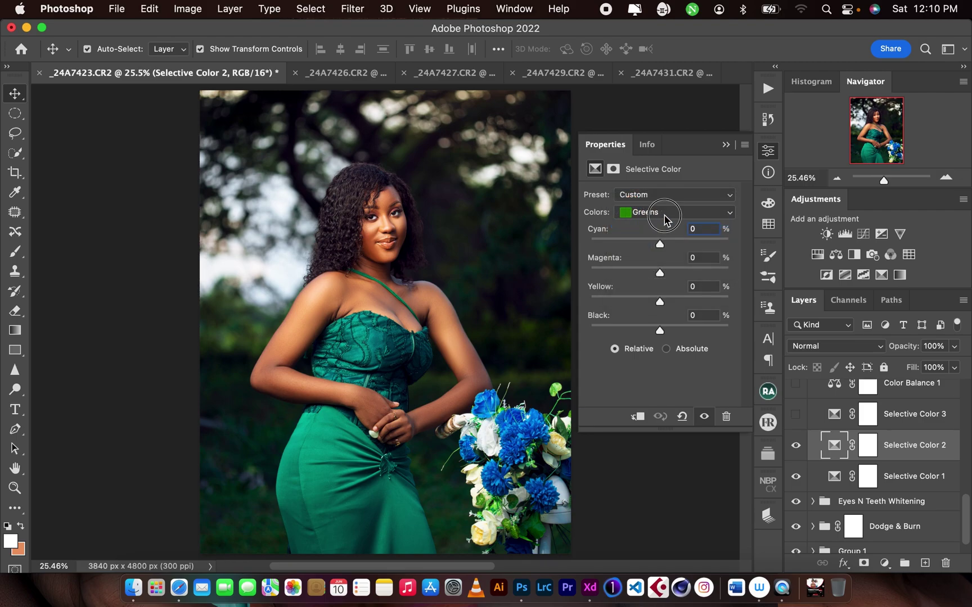
{"action": "left_click", "coordinate": [665, 214]}
{"action": "left_click", "coordinate": [653, 188]}
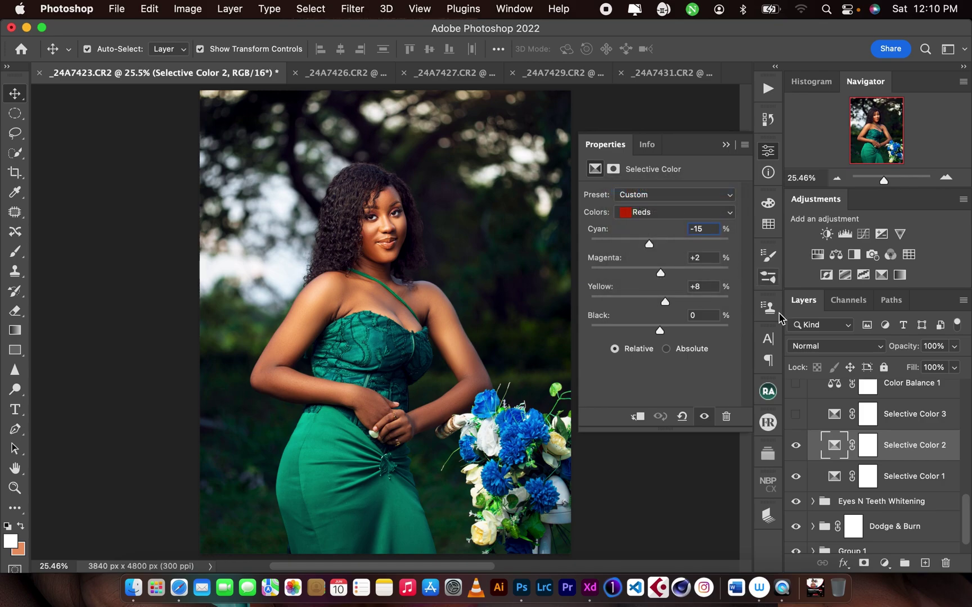
Compare the portrait with Selective Color 2 off and on, and close its settings
{"action": "left_click", "coordinate": [795, 445]}
{"action": "left_click", "coordinate": [795, 446]}
{"action": "left_click", "coordinate": [725, 146]}
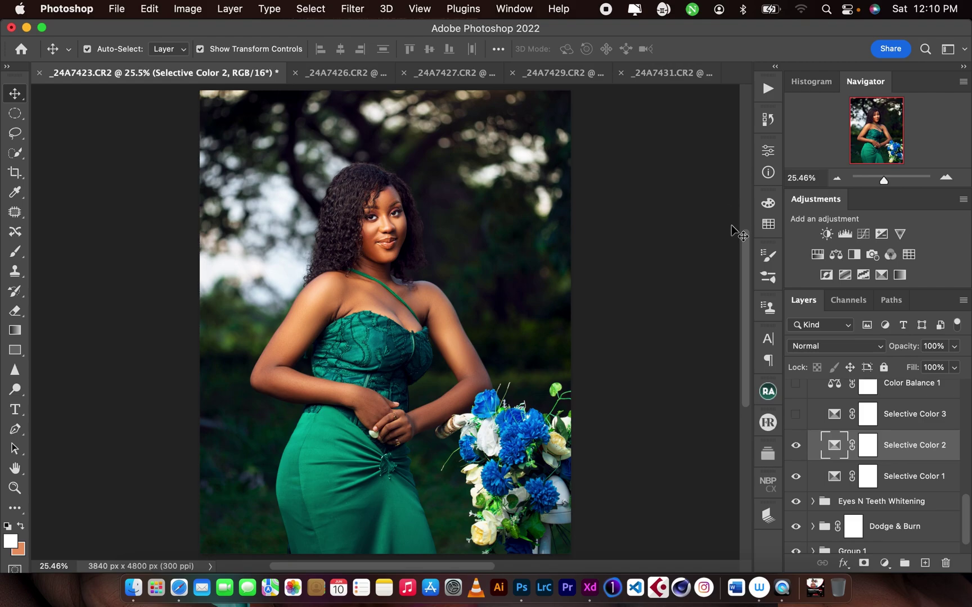
Show the Selective Color 3 layer and examine its Yellows and Greens settings
{"action": "left_click", "coordinate": [808, 417]}
{"action": "left_click", "coordinate": [796, 416]}
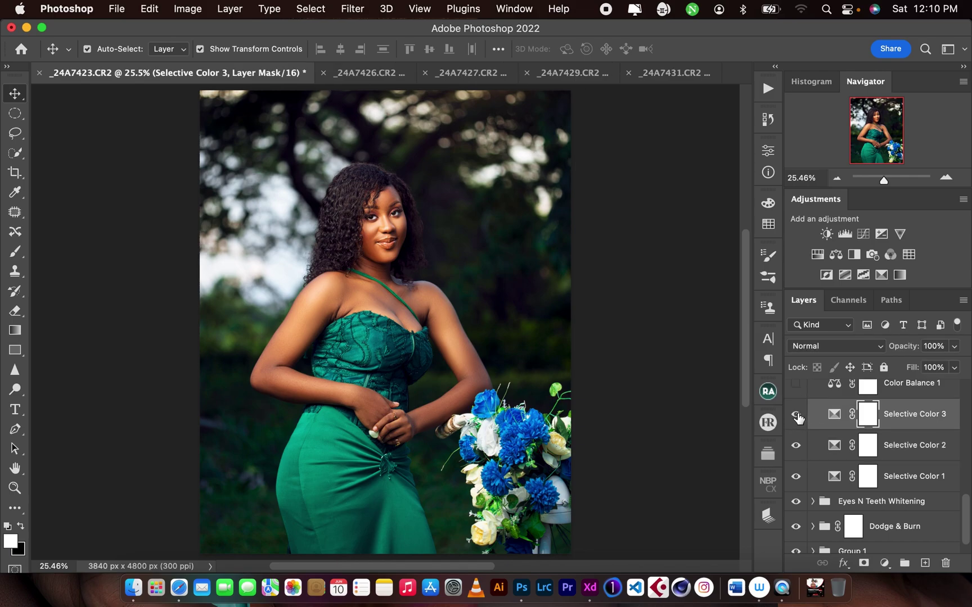
{"action": "double_click", "coordinate": [832, 422]}
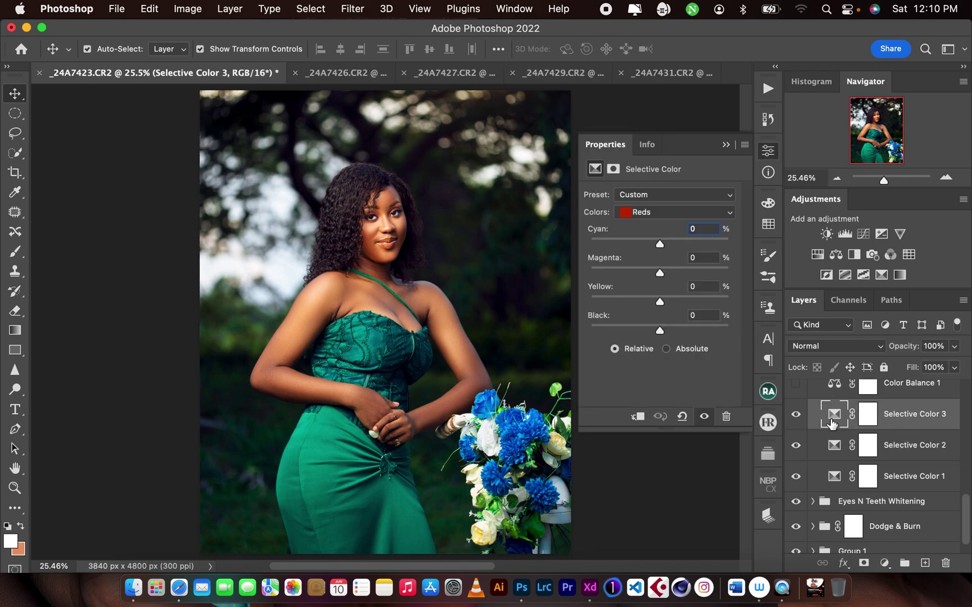
{"action": "left_click", "coordinate": [680, 215]}
{"action": "left_click", "coordinate": [677, 224]}
{"action": "left_click", "coordinate": [677, 213]}
{"action": "left_click", "coordinate": [674, 224]}
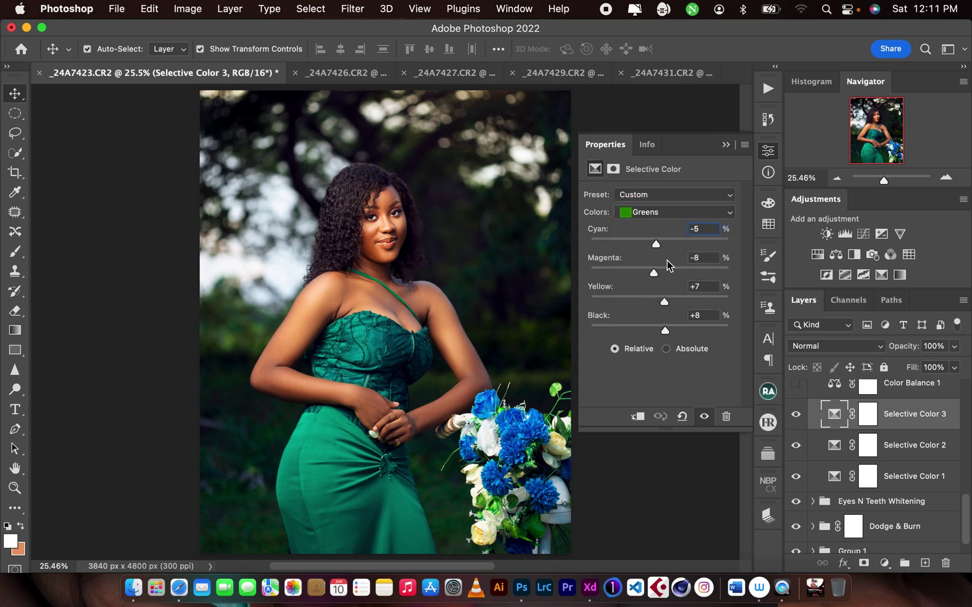
Check the Cyans and Blues settings of Selective Color 3, return to its Greens and close its settings
{"action": "left_click", "coordinate": [669, 214]}
{"action": "left_click", "coordinate": [671, 223]}
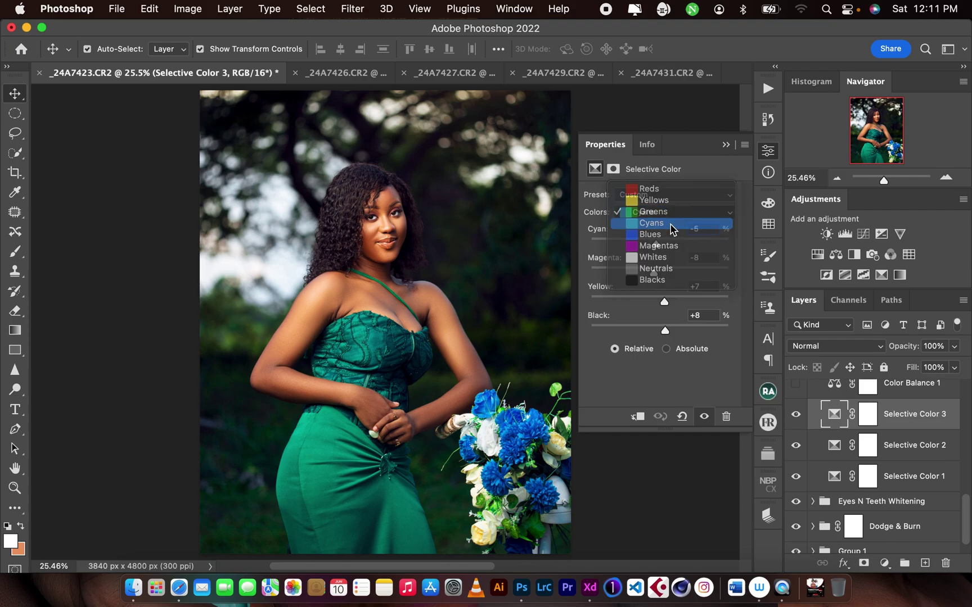
{"action": "left_click", "coordinate": [673, 217]}
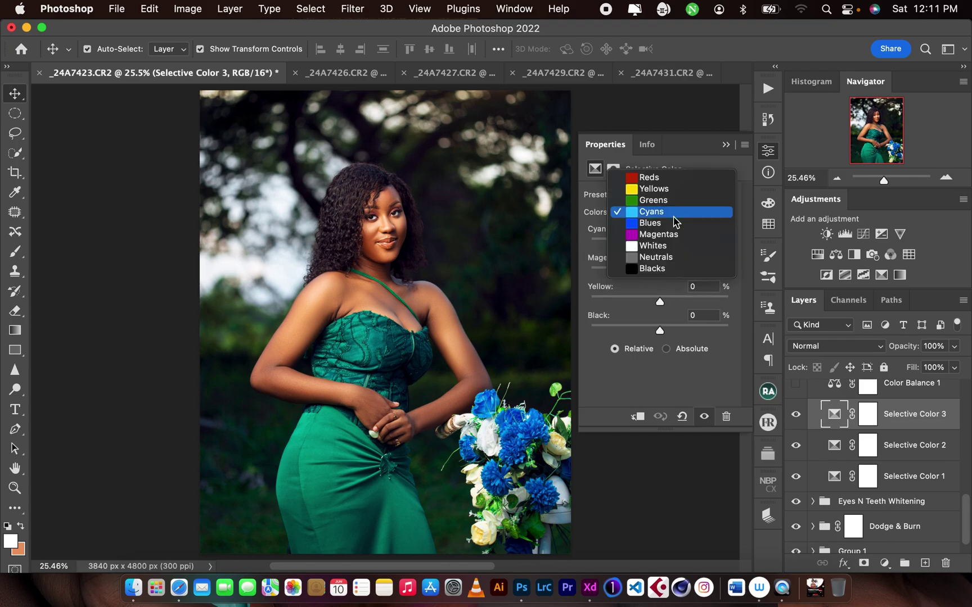
{"action": "left_click", "coordinate": [674, 222]}
{"action": "left_click", "coordinate": [673, 214]}
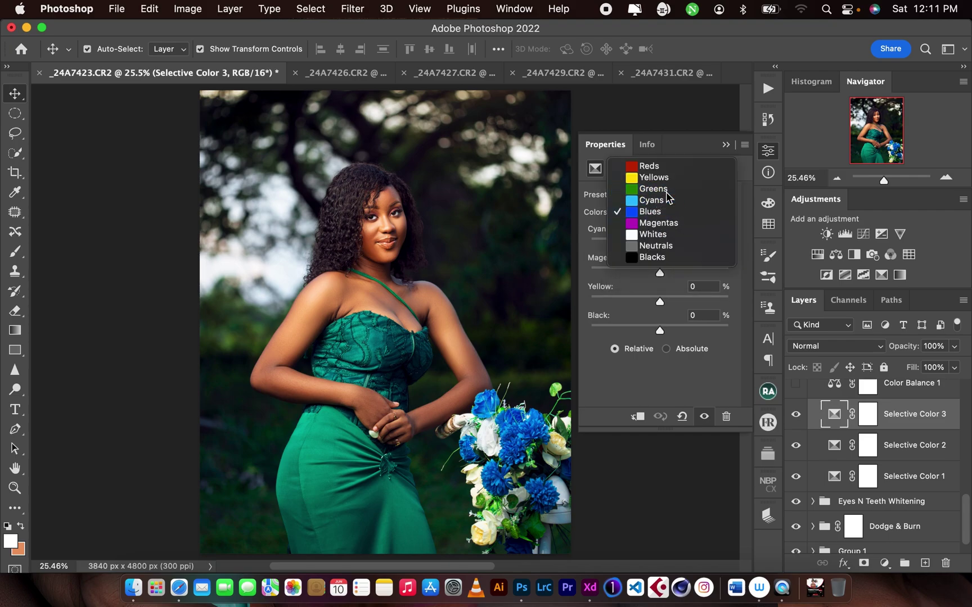
{"action": "left_click", "coordinate": [669, 189]}
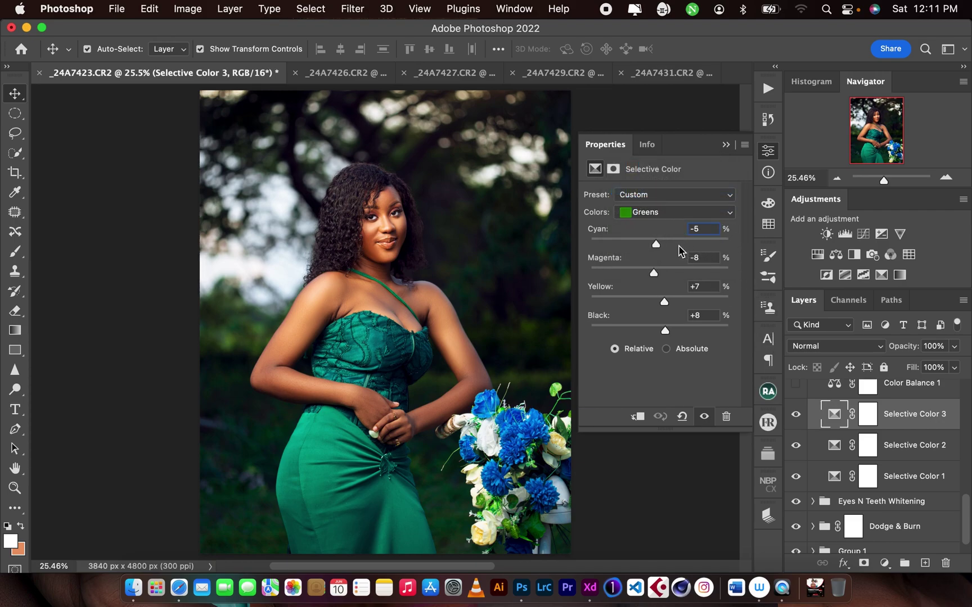
{"action": "left_click", "coordinate": [725, 145]}
Show the Color Balance 1 layer and examine its Midtones and Shadows settings
{"action": "scroll", "coordinate": [967, 508], "scroll_direction": "up", "scroll_amount": 2}
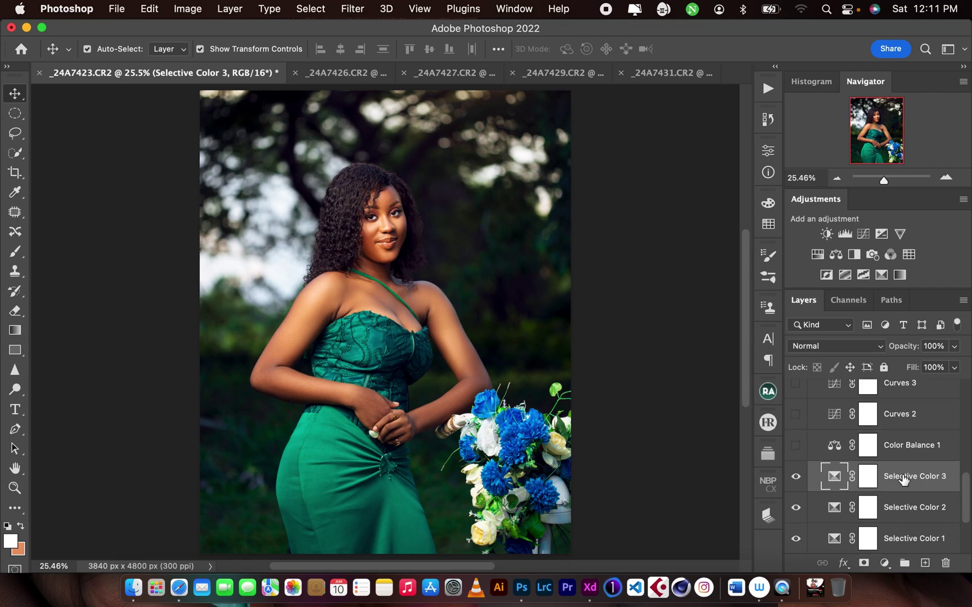
{"action": "left_click", "coordinate": [796, 476]}
{"action": "left_click", "coordinate": [833, 445]}
{"action": "left_click", "coordinate": [795, 446]}
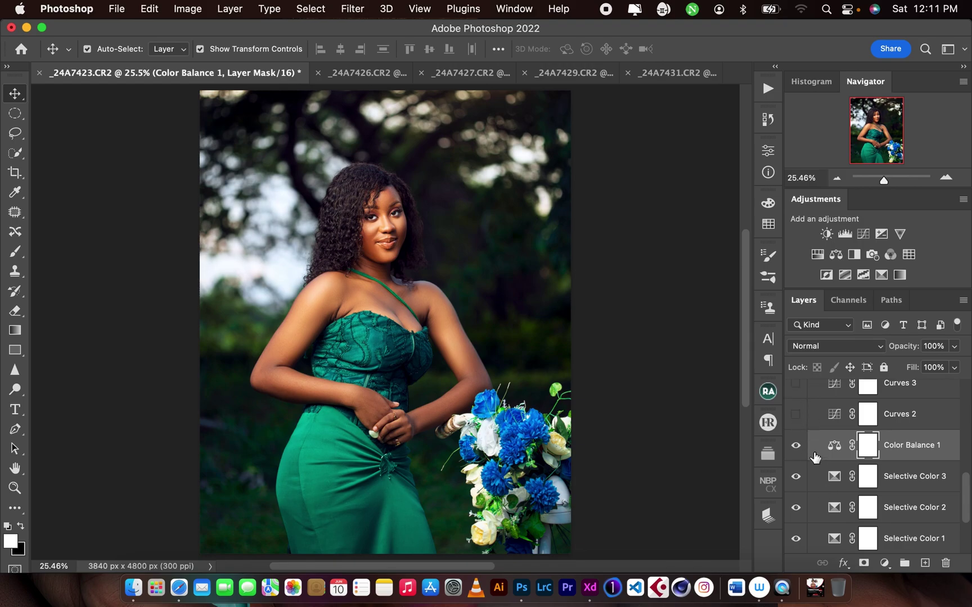
{"action": "double_click", "coordinate": [833, 446]}
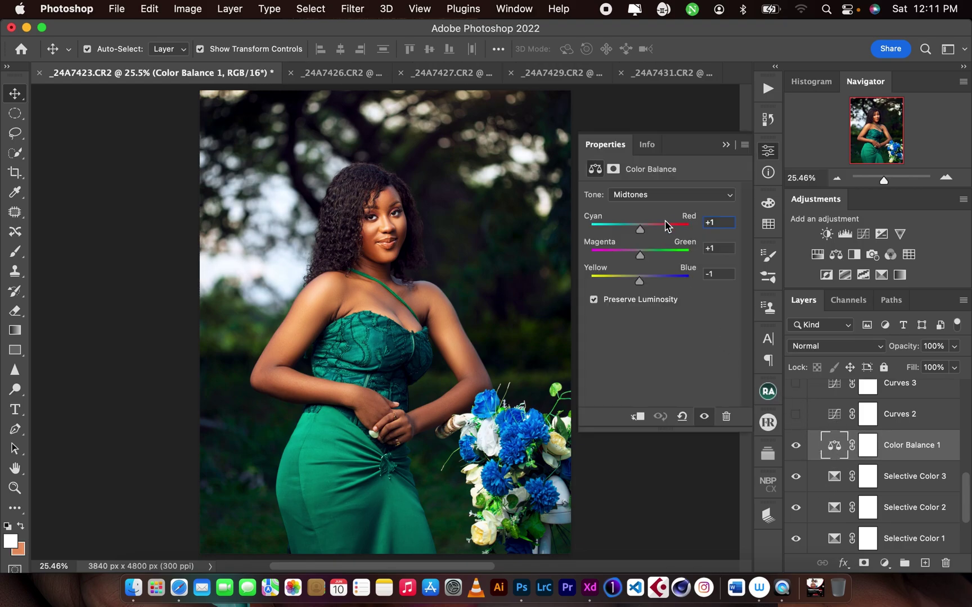
{"action": "left_click", "coordinate": [666, 197]}
{"action": "left_click", "coordinate": [658, 181]}
Return to the Midtones of Color Balance 1 and examine its Highlights settings
{"action": "left_click", "coordinate": [660, 198]}
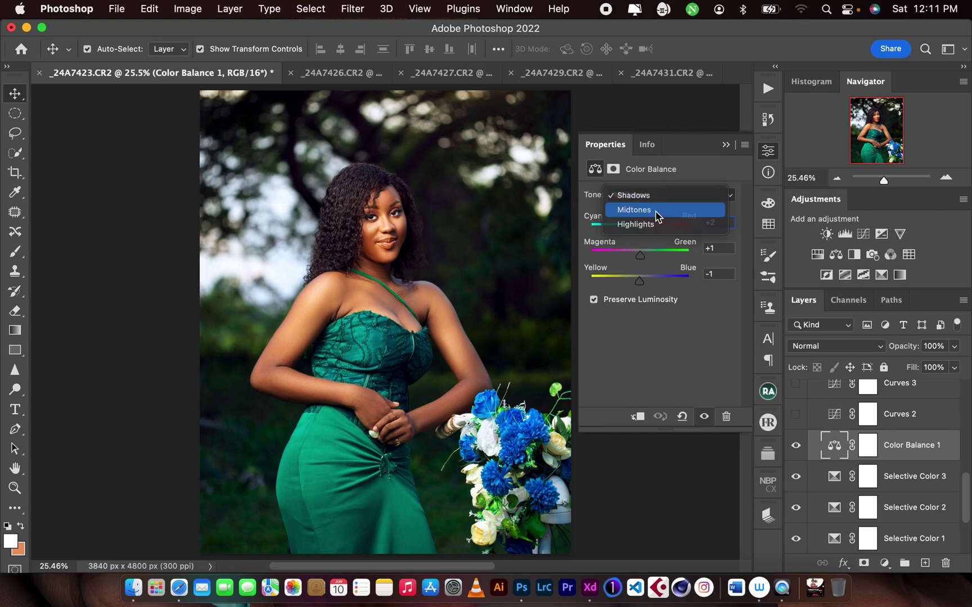
{"action": "left_click", "coordinate": [661, 209]}
{"action": "left_click", "coordinate": [666, 198]}
{"action": "left_click", "coordinate": [664, 195]}
{"action": "left_click", "coordinate": [661, 198]}
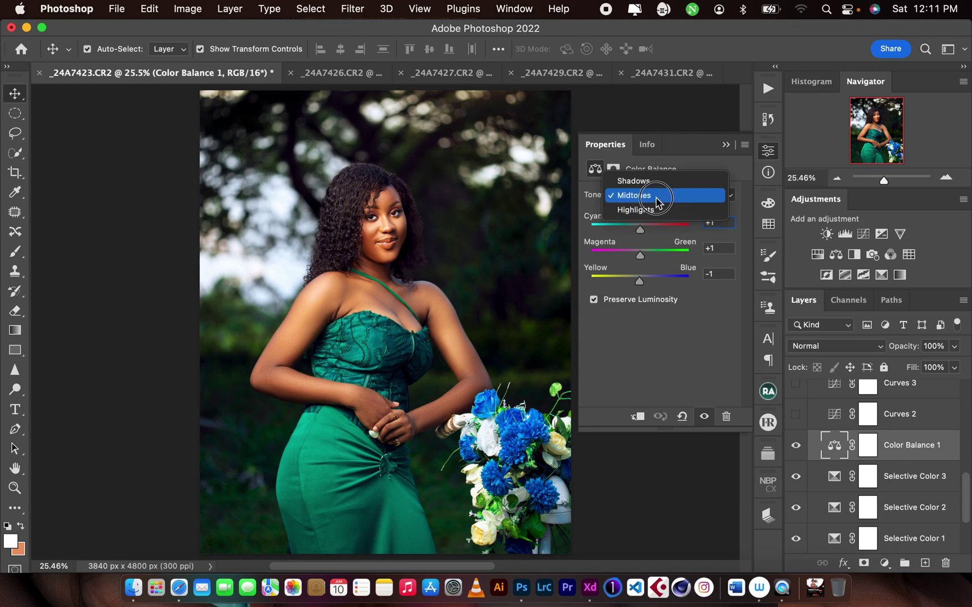
{"action": "left_click", "coordinate": [664, 211]}
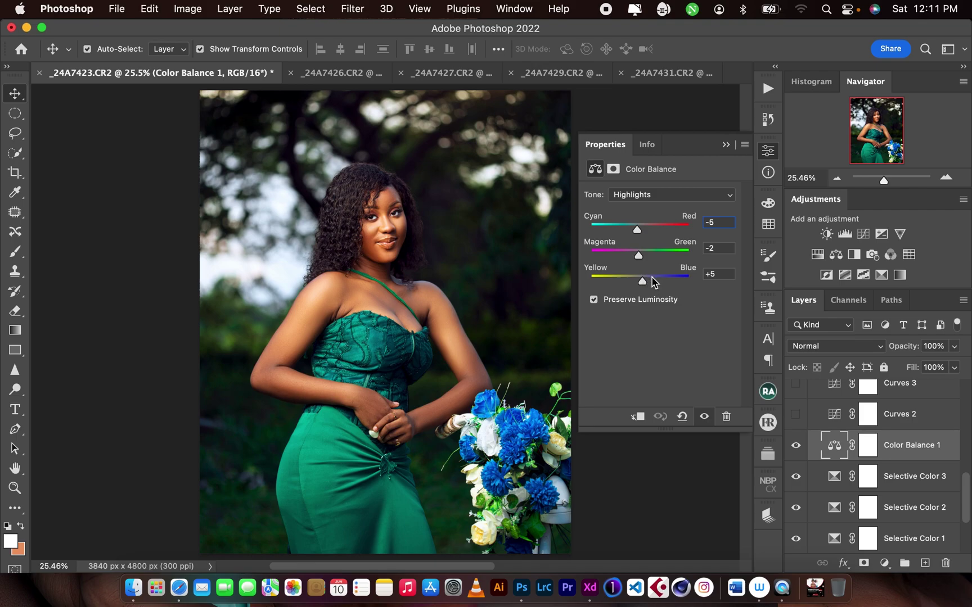
Close the Color Balance 1 settings and compare the portrait with that layer off and on
{"action": "left_click", "coordinate": [726, 145]}
{"action": "left_click", "coordinate": [795, 445]}
{"action": "left_click", "coordinate": [796, 447]}
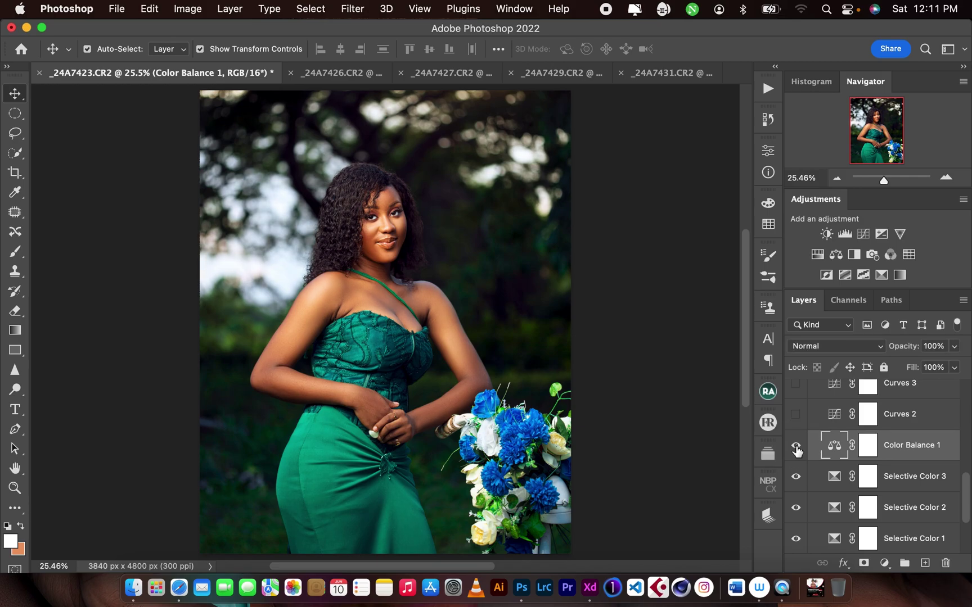
{"action": "left_click", "coordinate": [796, 447]}
{"action": "left_click", "coordinate": [796, 447]}
Show the Curves 2 layer and open its curve settings
{"action": "left_click", "coordinate": [812, 426]}
{"action": "left_click", "coordinate": [795, 416]}
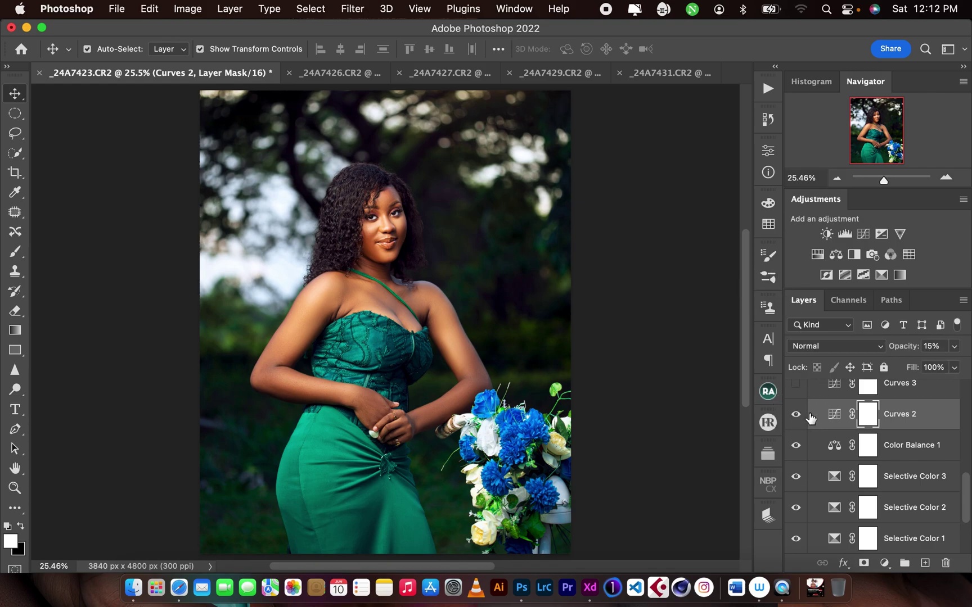
{"action": "double_click", "coordinate": [827, 414]}
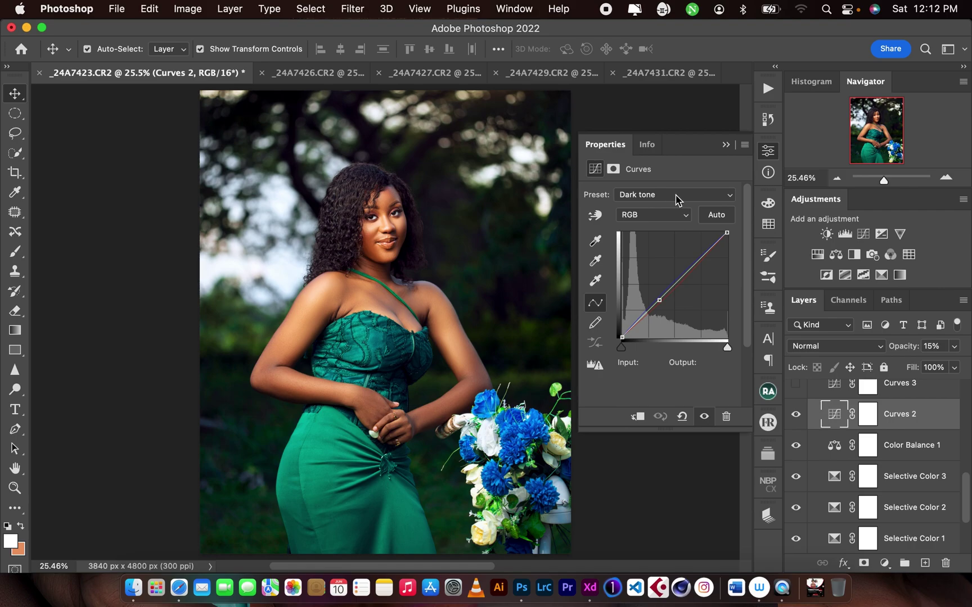
Check the Red and Green channel curves of Curves 2 and return to its RGB curve
{"action": "left_click", "coordinate": [677, 215]}
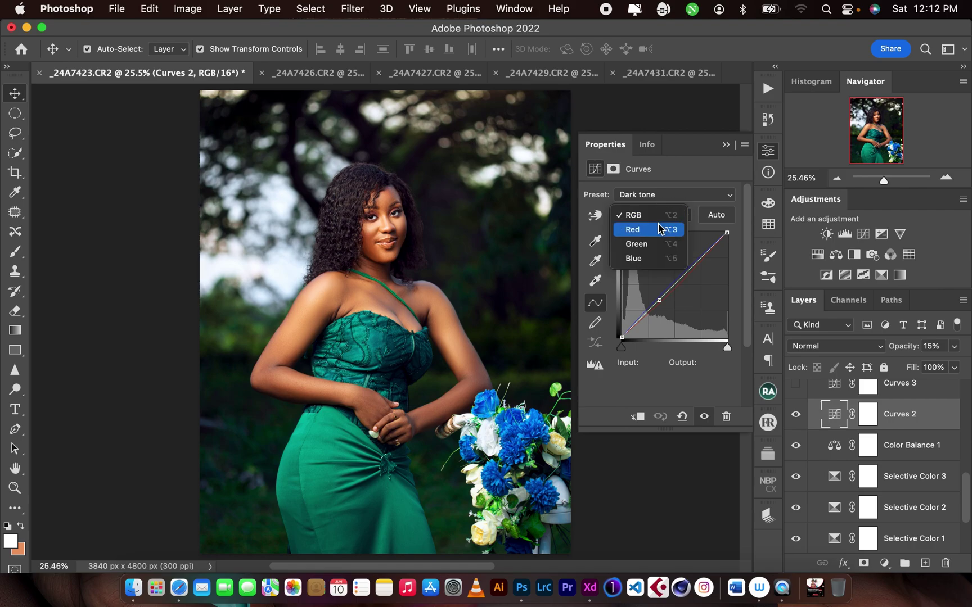
{"action": "left_click", "coordinate": [662, 232]}
{"action": "left_click", "coordinate": [667, 215]}
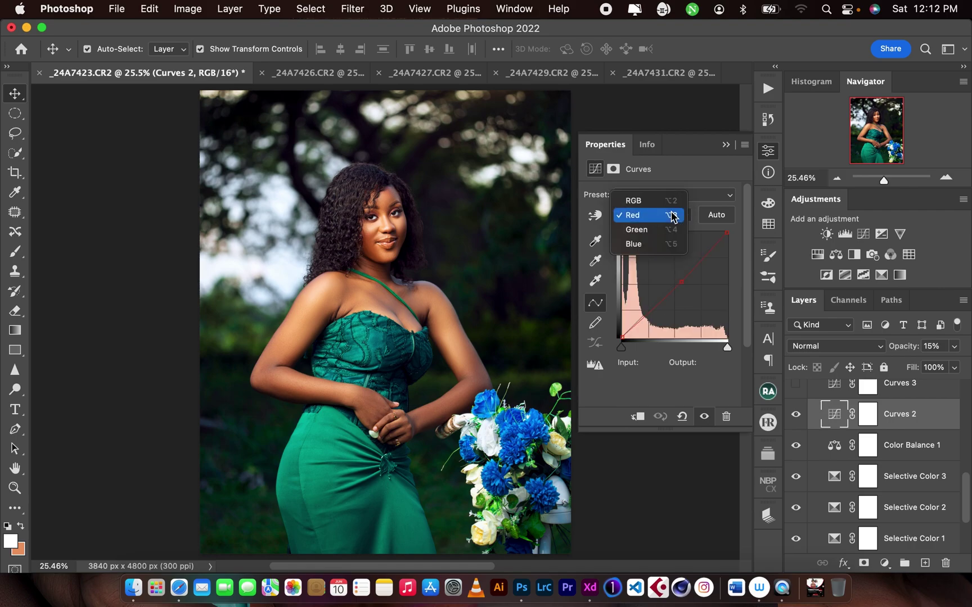
{"action": "left_click", "coordinate": [669, 229]}
{"action": "left_click", "coordinate": [667, 218]}
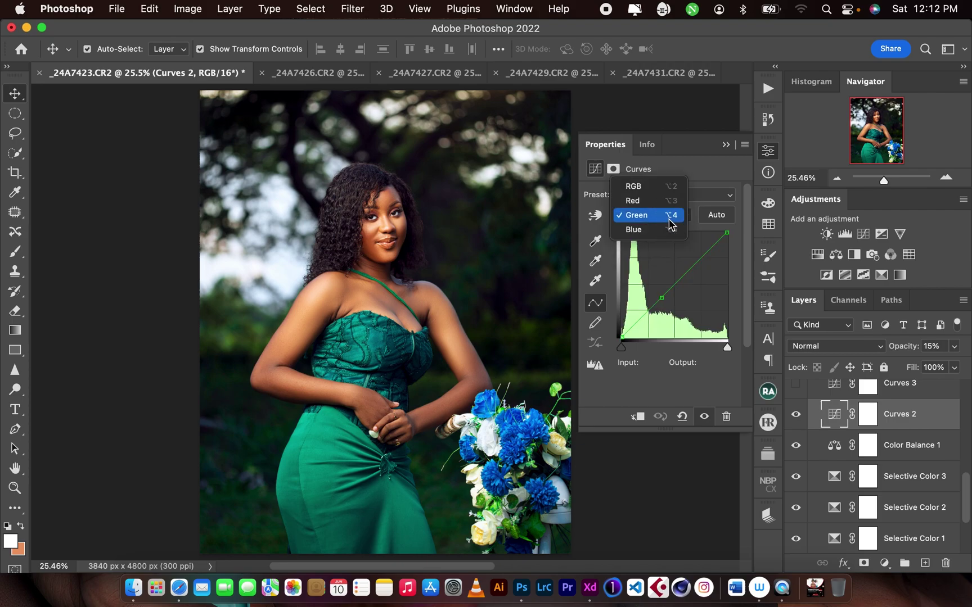
{"action": "left_click", "coordinate": [655, 187]}
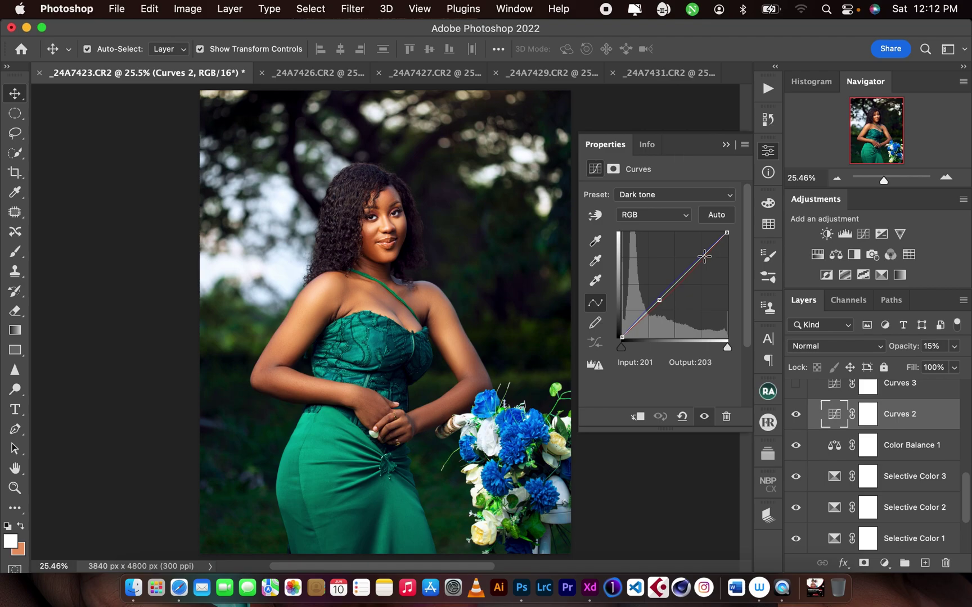
{"action": "left_click", "coordinate": [671, 217]}
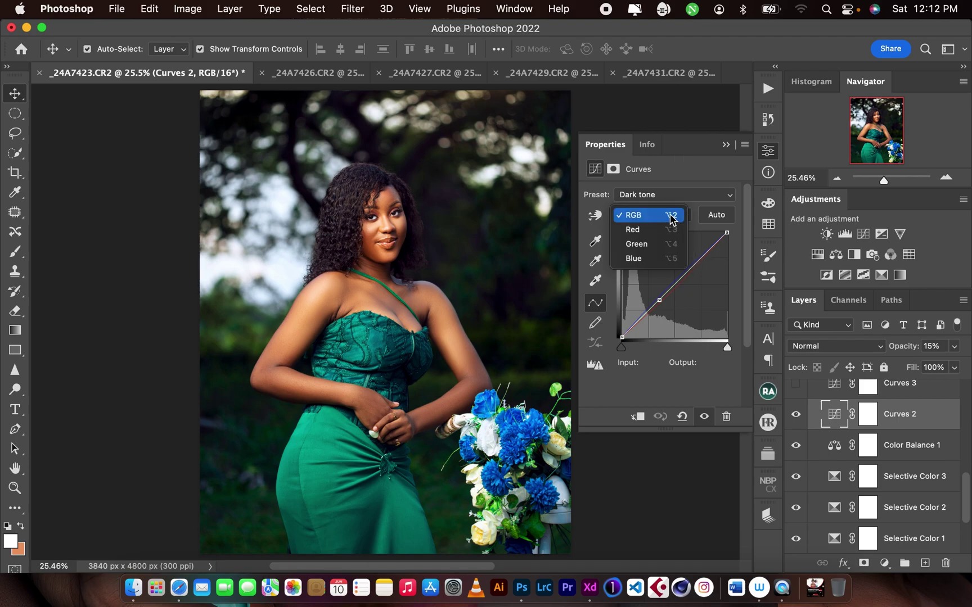
{"action": "left_click", "coordinate": [670, 218]}
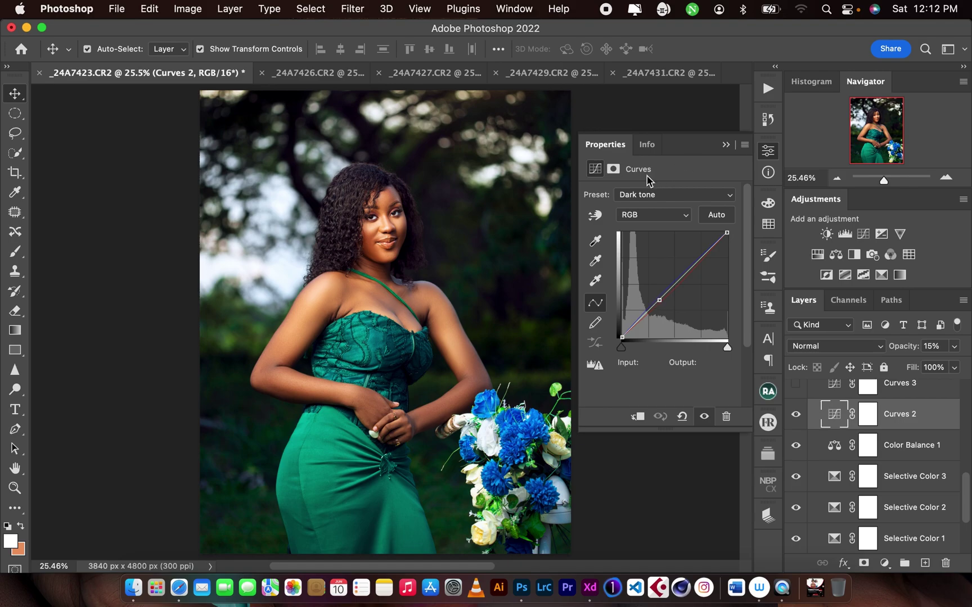
Examine the Red, Green and Blue channel curves of Curves 2, return to RGB and close its settings
{"action": "left_click", "coordinate": [650, 216]}
{"action": "left_click", "coordinate": [651, 231]}
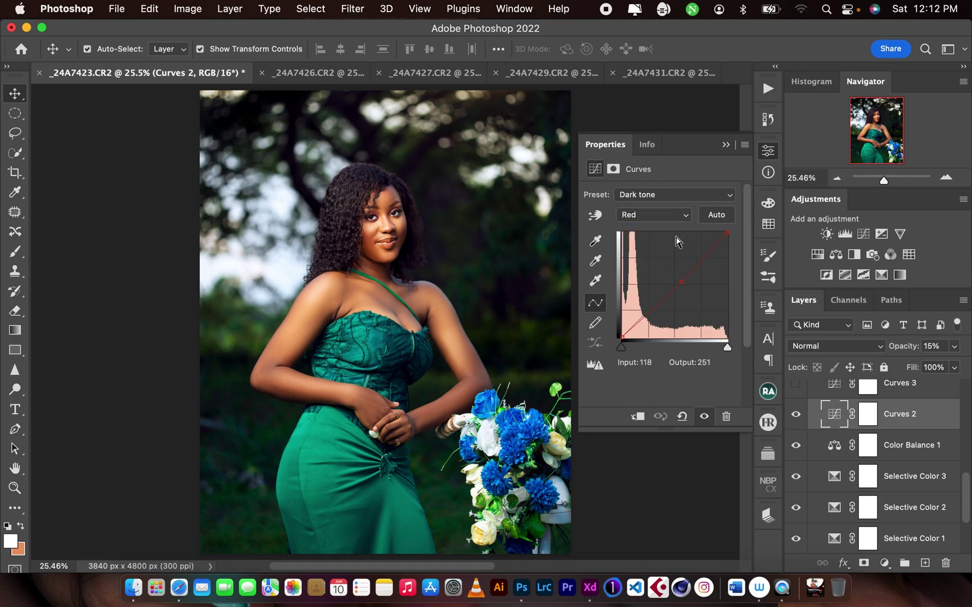
{"action": "left_click", "coordinate": [685, 287]}
{"action": "left_click", "coordinate": [662, 215]}
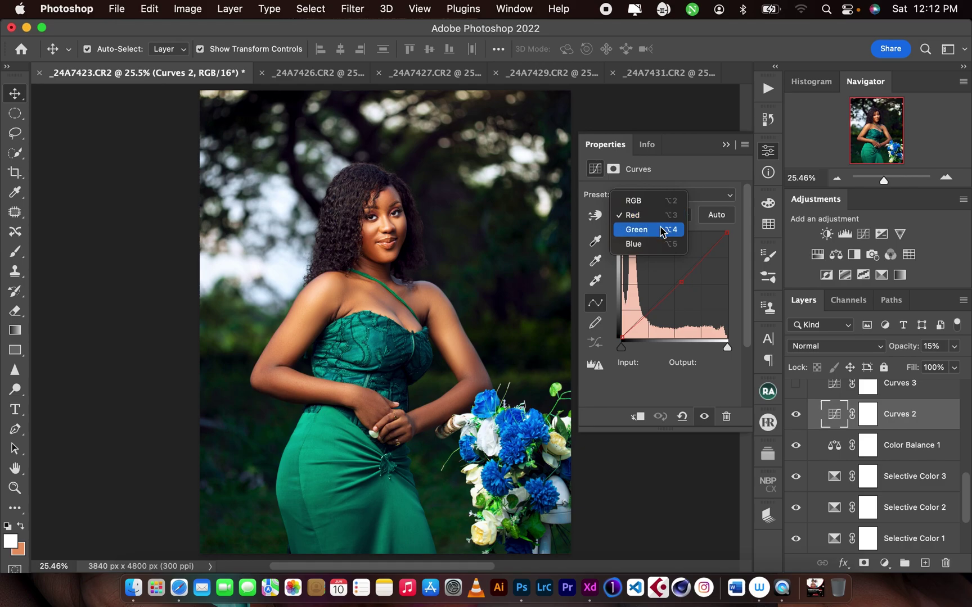
{"action": "left_click", "coordinate": [667, 230]}
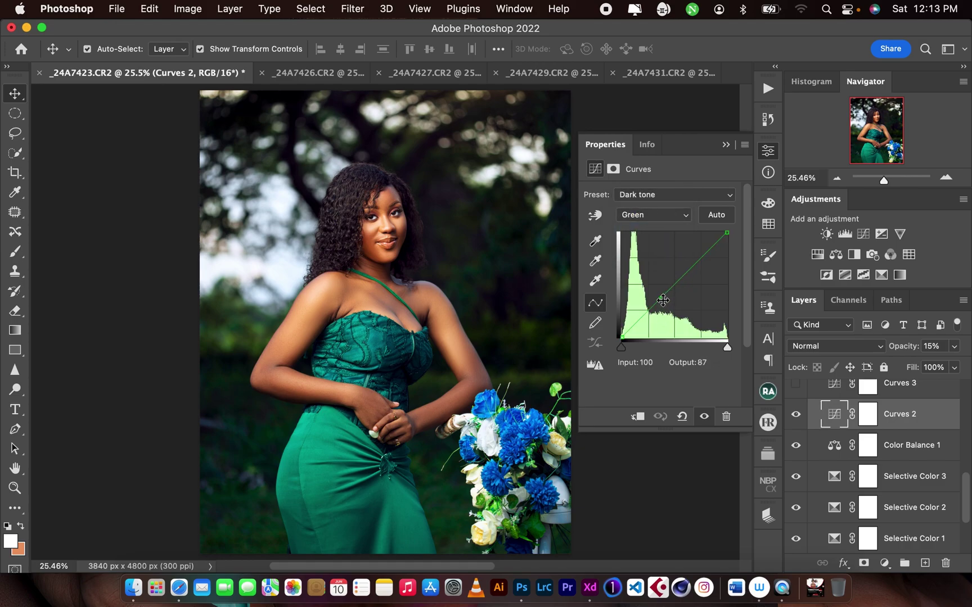
{"action": "left_click", "coordinate": [670, 218]}
{"action": "left_click", "coordinate": [665, 230]}
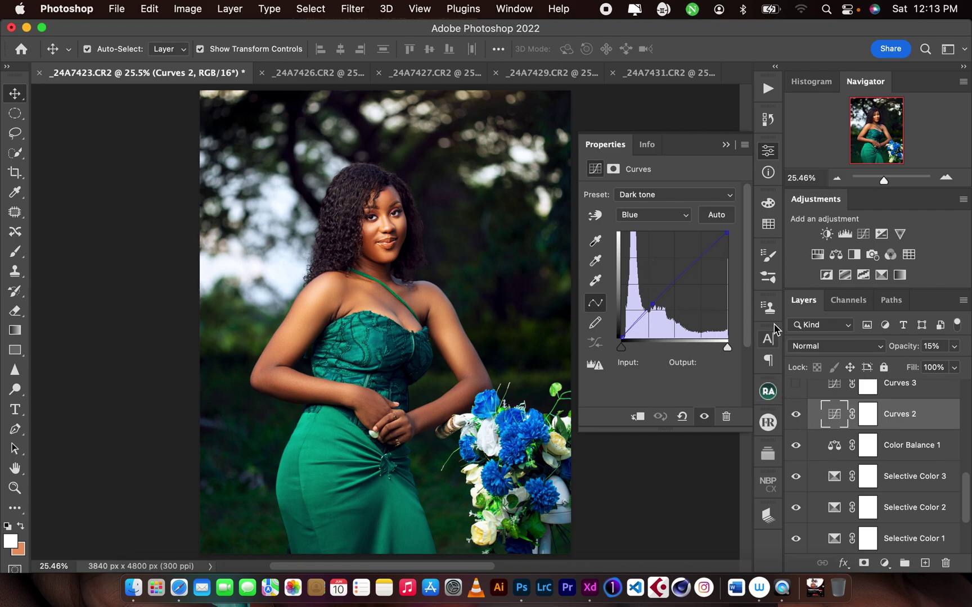
{"action": "left_click", "coordinate": [670, 215]}
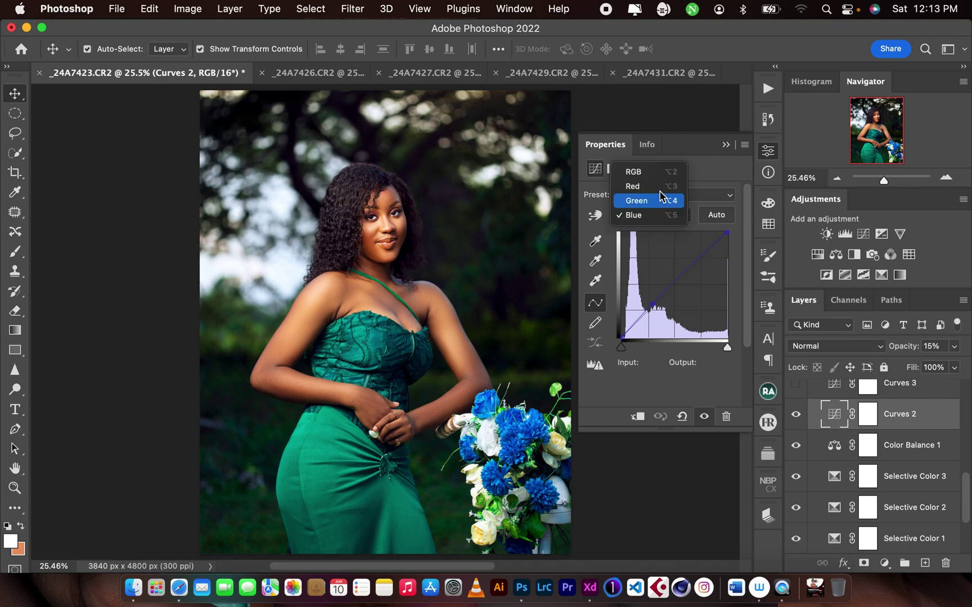
{"action": "left_click", "coordinate": [659, 171]}
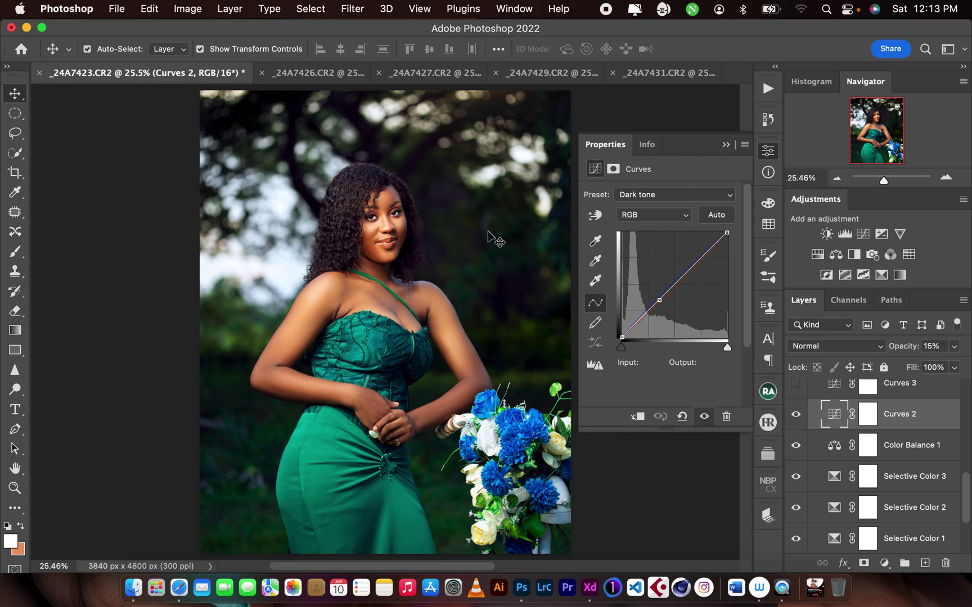
{"action": "left_click", "coordinate": [726, 147]}
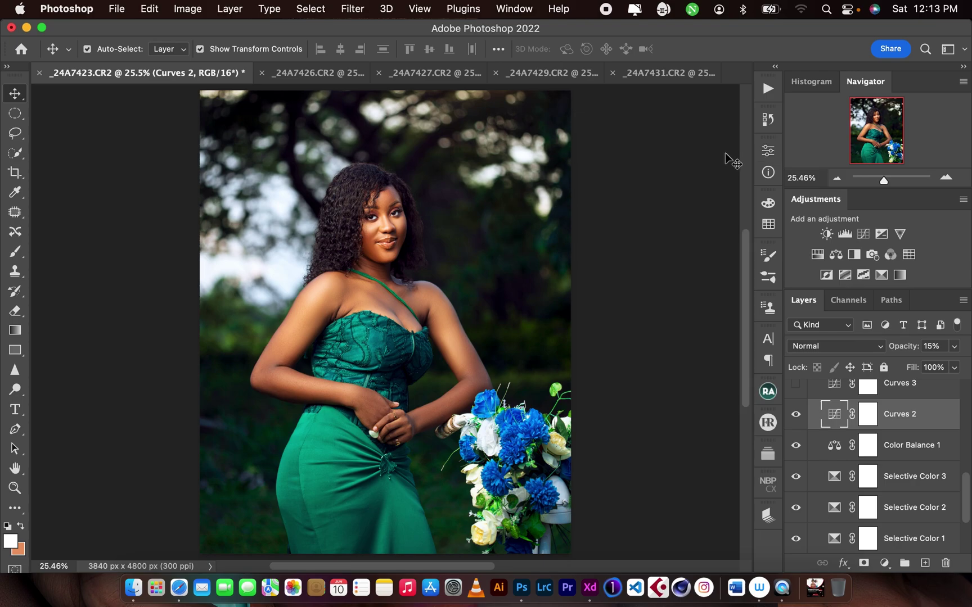
Show the Curves 3 layer and open its settings to examine the RGB curve
{"action": "left_click", "coordinate": [794, 384]}
{"action": "scroll", "coordinate": [964, 484], "scroll_direction": "up", "scroll_amount": 2}
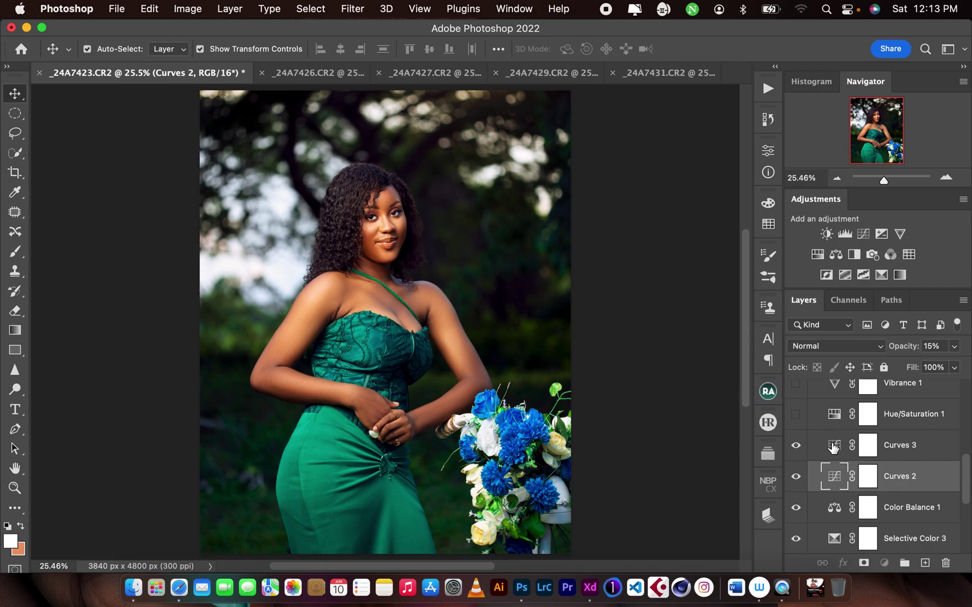
{"action": "double_click", "coordinate": [834, 447]}
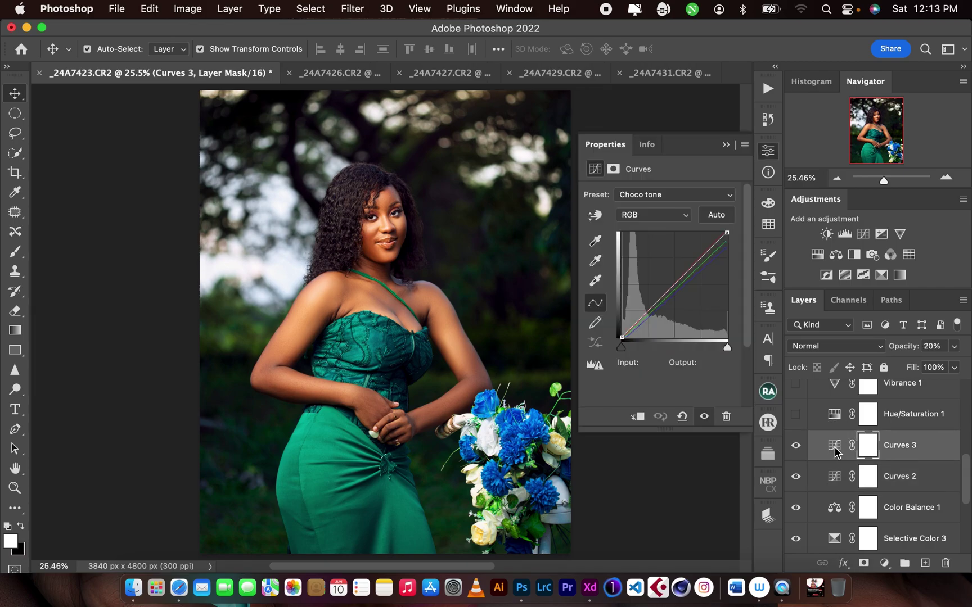
{"action": "left_click", "coordinate": [667, 220]}
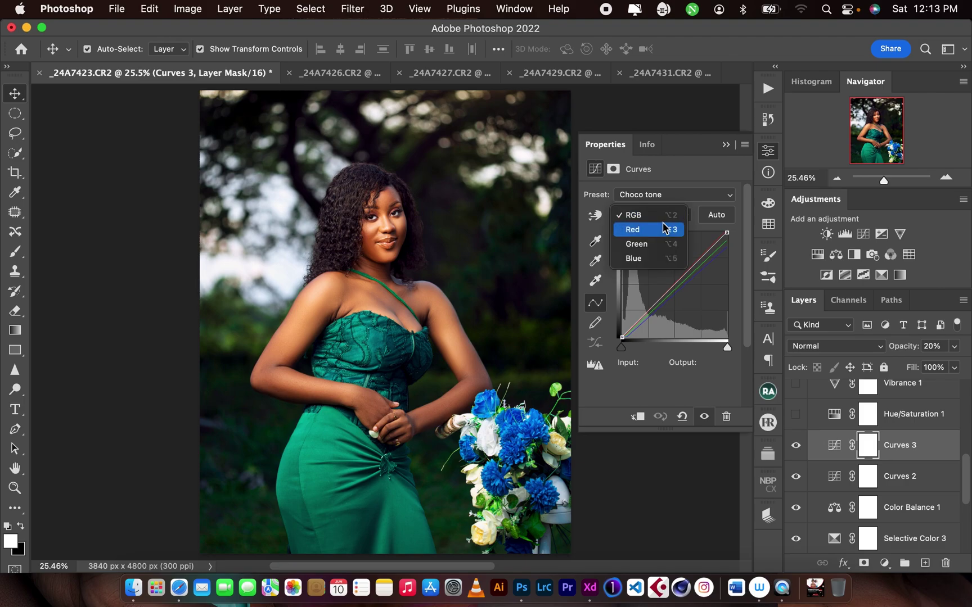
{"action": "left_click", "coordinate": [691, 166]}
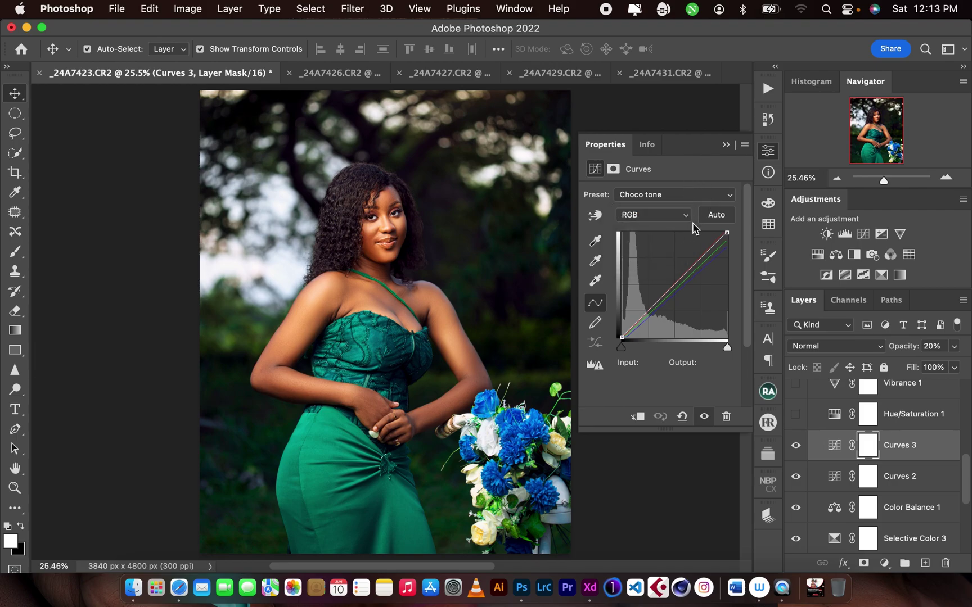
Examine the Red, Green and Blue channel curves of Curves 3, return to Red and close its settings
{"action": "left_click", "coordinate": [664, 221]}
{"action": "left_click", "coordinate": [655, 233]}
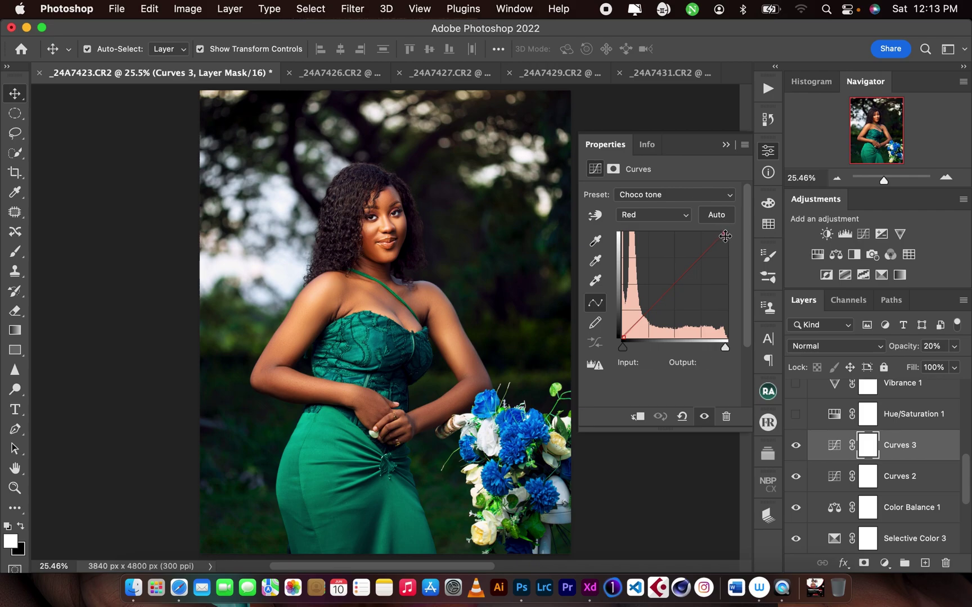
{"action": "left_click", "coordinate": [668, 217]}
{"action": "left_click", "coordinate": [672, 228]}
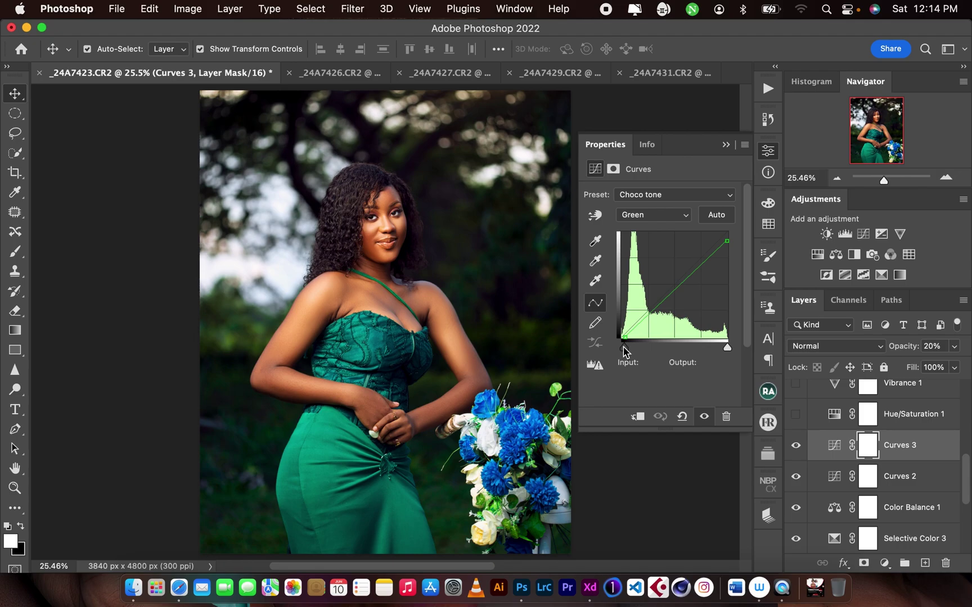
{"action": "left_click", "coordinate": [654, 221]}
{"action": "left_click", "coordinate": [655, 228]}
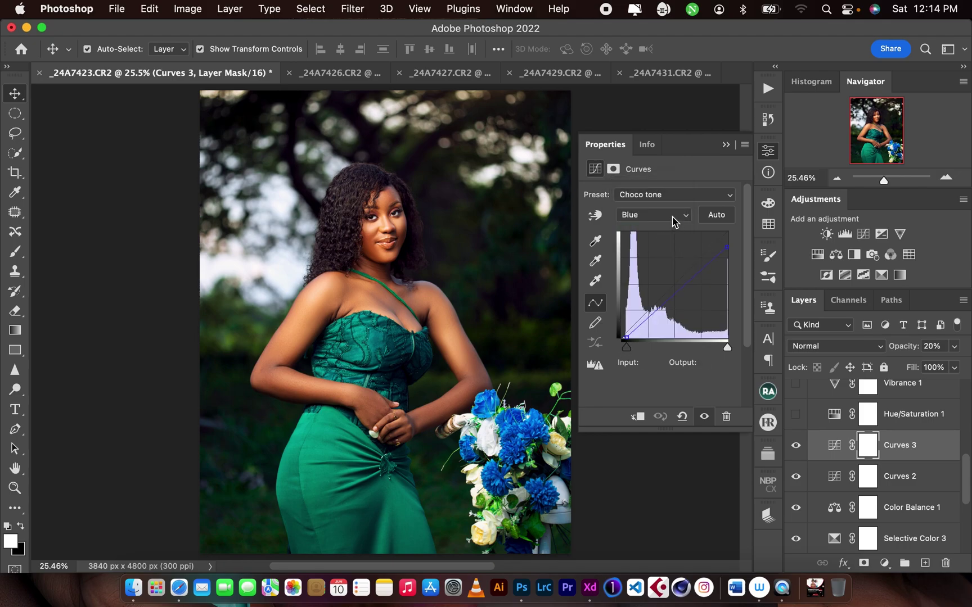
{"action": "left_click", "coordinate": [677, 215]}
{"action": "left_click", "coordinate": [665, 185]}
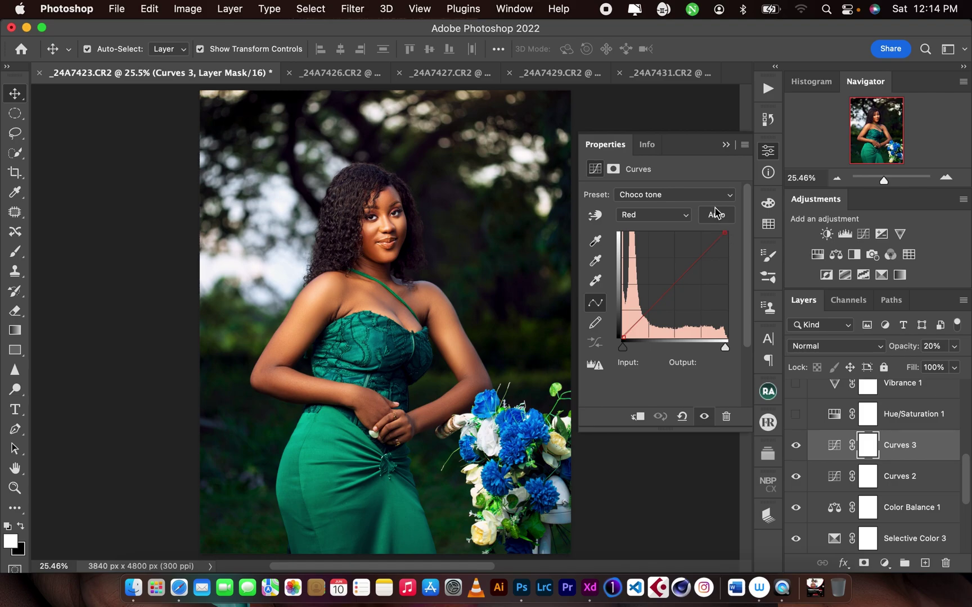
{"action": "left_click", "coordinate": [725, 146]}
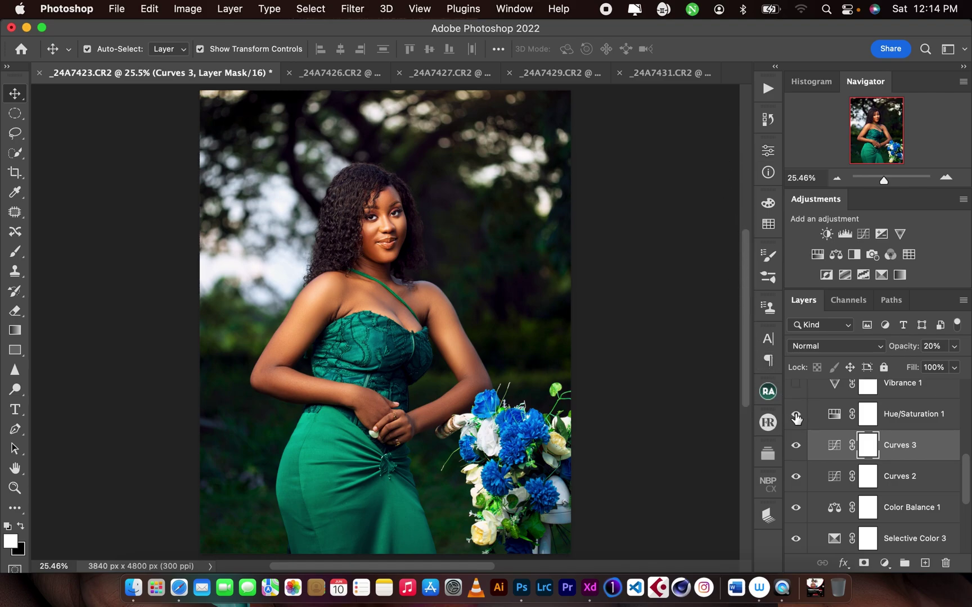
Open the Hue/Saturation 1 settings, examine the Reds and Yellows ranges, and close the settings
{"action": "double_click", "coordinate": [833, 414]}
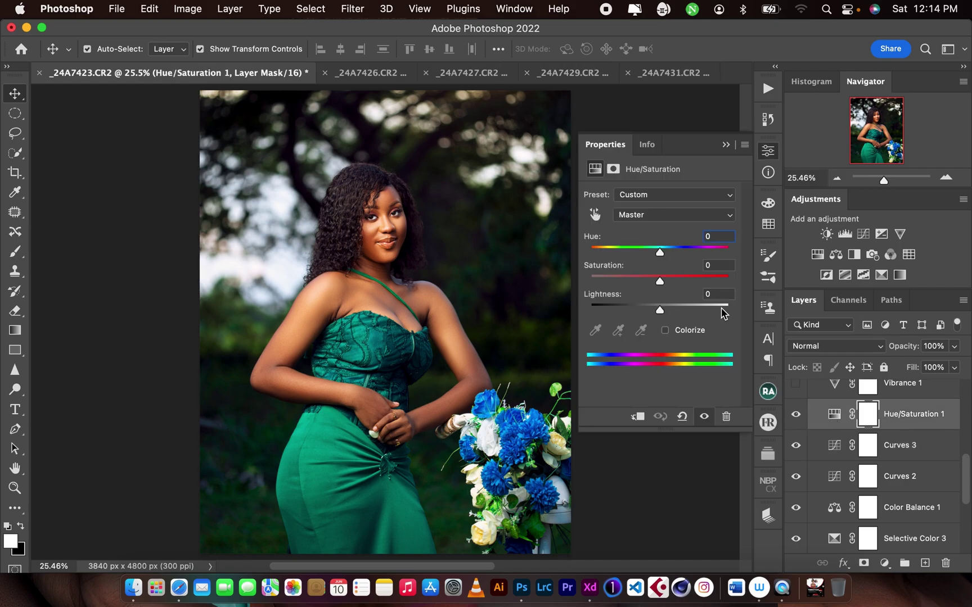
{"action": "left_click", "coordinate": [672, 215]}
{"action": "left_click", "coordinate": [671, 233]}
{"action": "left_click", "coordinate": [675, 215]}
{"action": "left_click", "coordinate": [668, 225]}
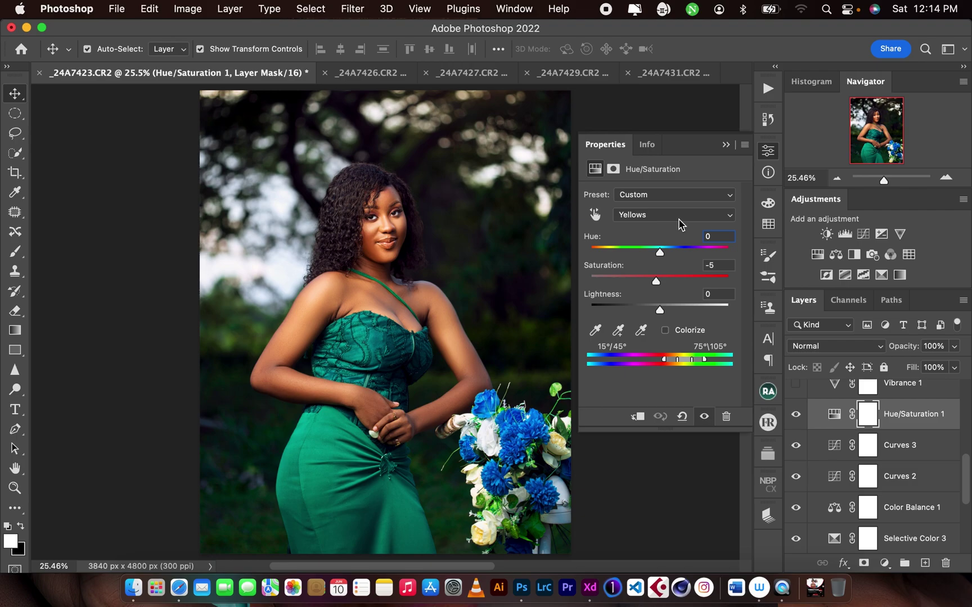
{"action": "left_click", "coordinate": [725, 145]}
Show the Vibrance 1 layer, open its settings to examine the vibrance and saturation values, and close them
{"action": "scroll", "coordinate": [967, 471], "scroll_direction": "up", "scroll_amount": 3}
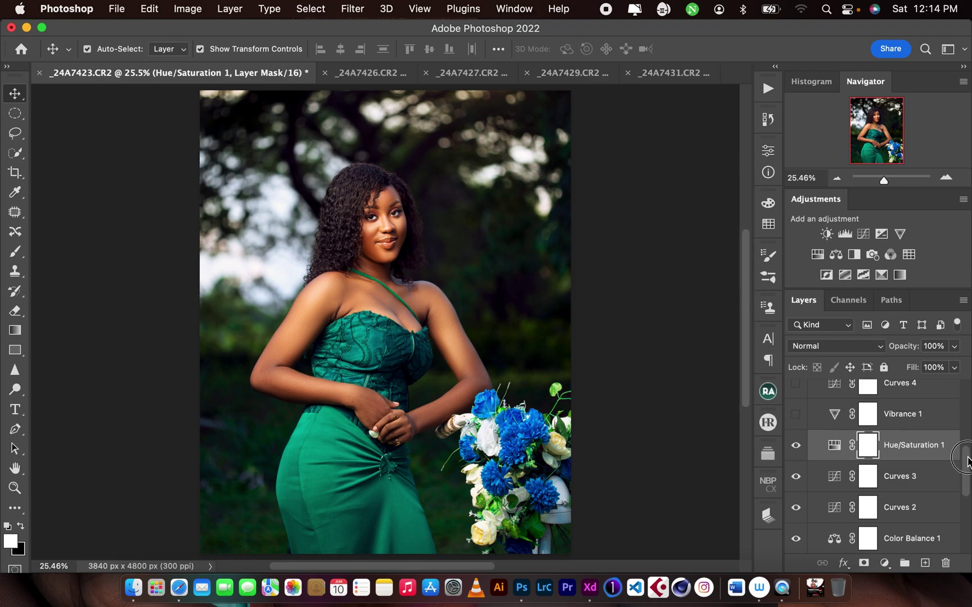
{"action": "left_click", "coordinate": [795, 476]}
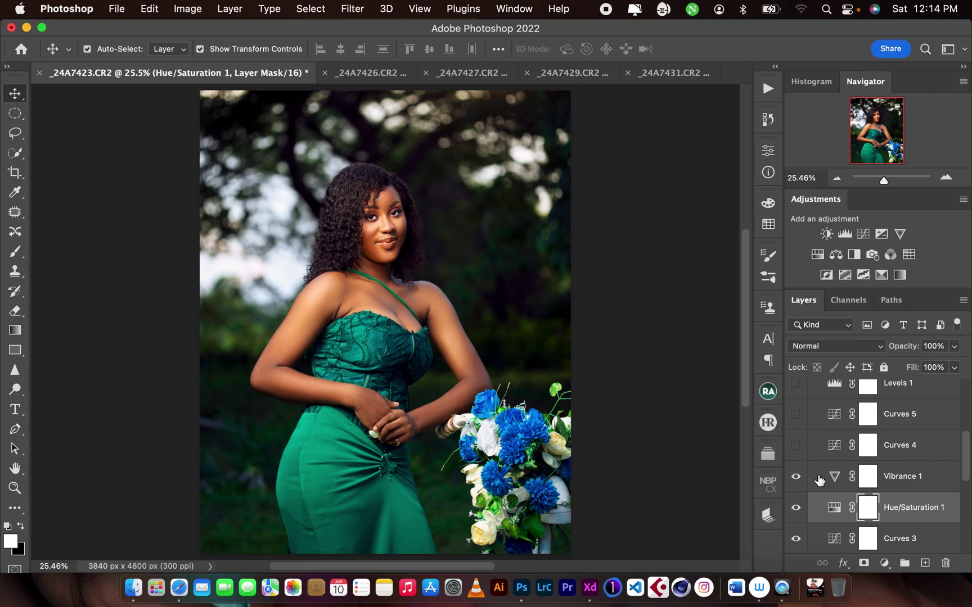
{"action": "left_click", "coordinate": [834, 476]}
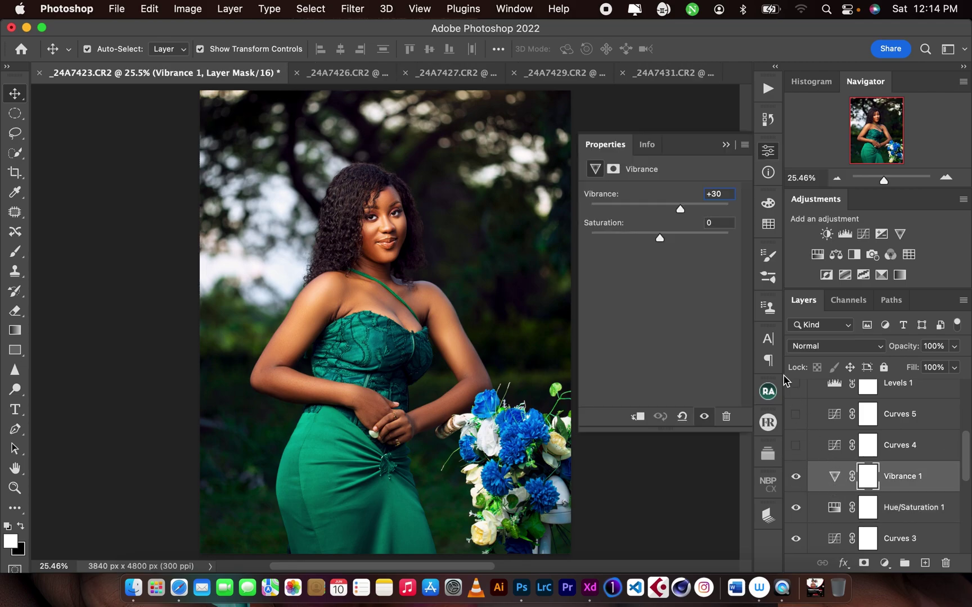
{"action": "left_click", "coordinate": [726, 146]}
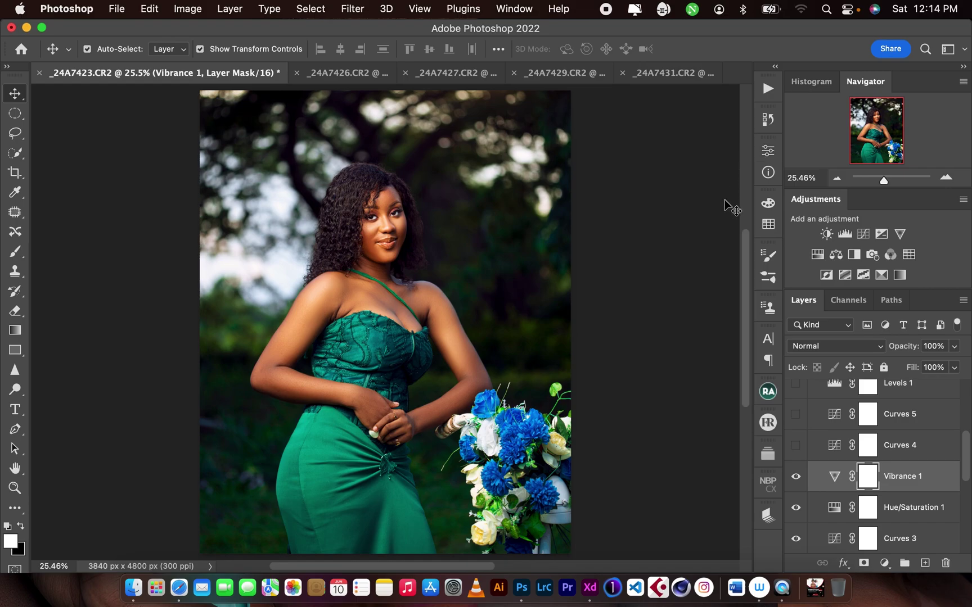
{"action": "left_click", "coordinate": [826, 478]}
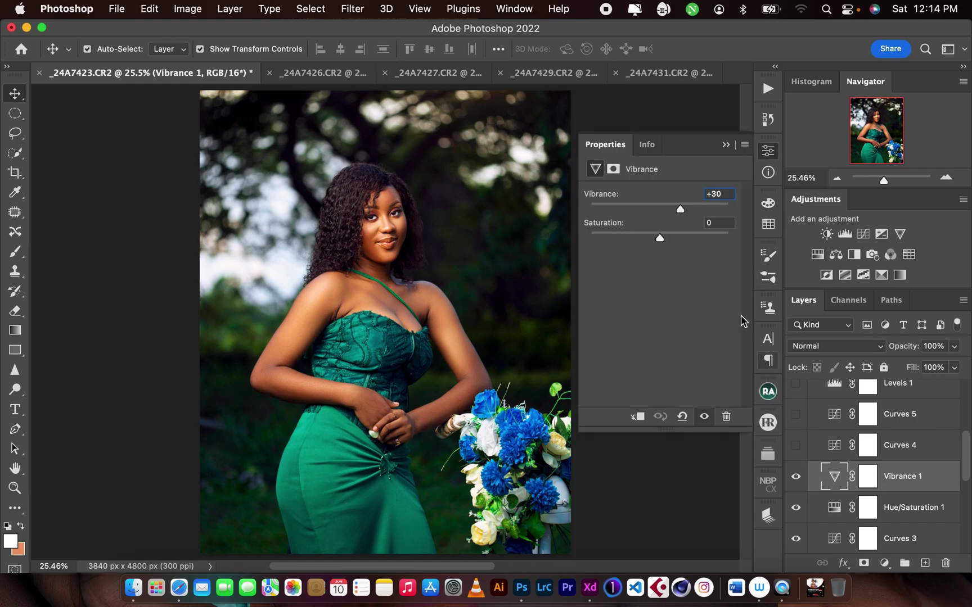
{"action": "left_click", "coordinate": [727, 147]}
Show the Curves 4 layer, examine its RGB curve, compare the image without and with it, and close its settings
{"action": "left_click", "coordinate": [795, 445]}
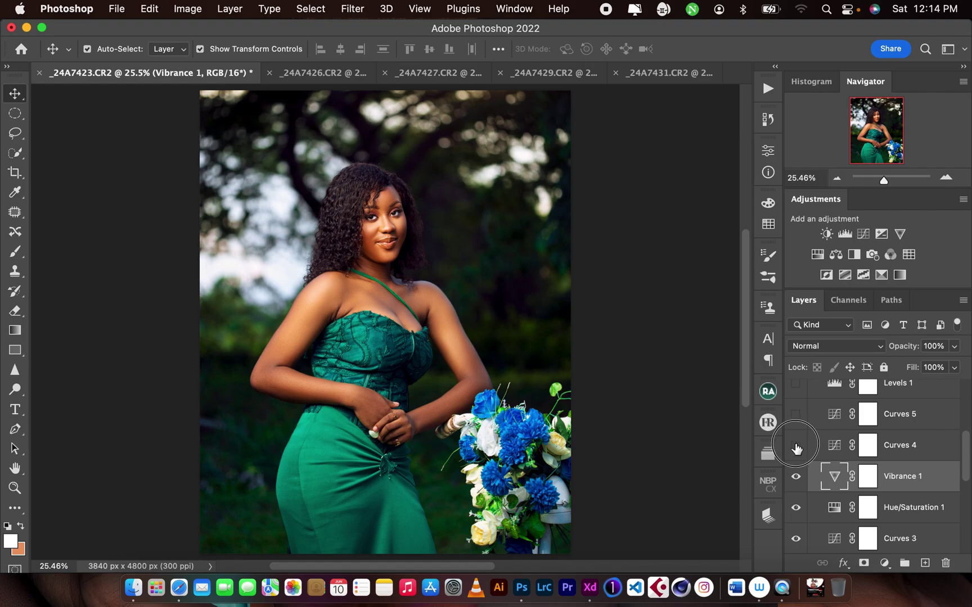
{"action": "left_click", "coordinate": [831, 447]}
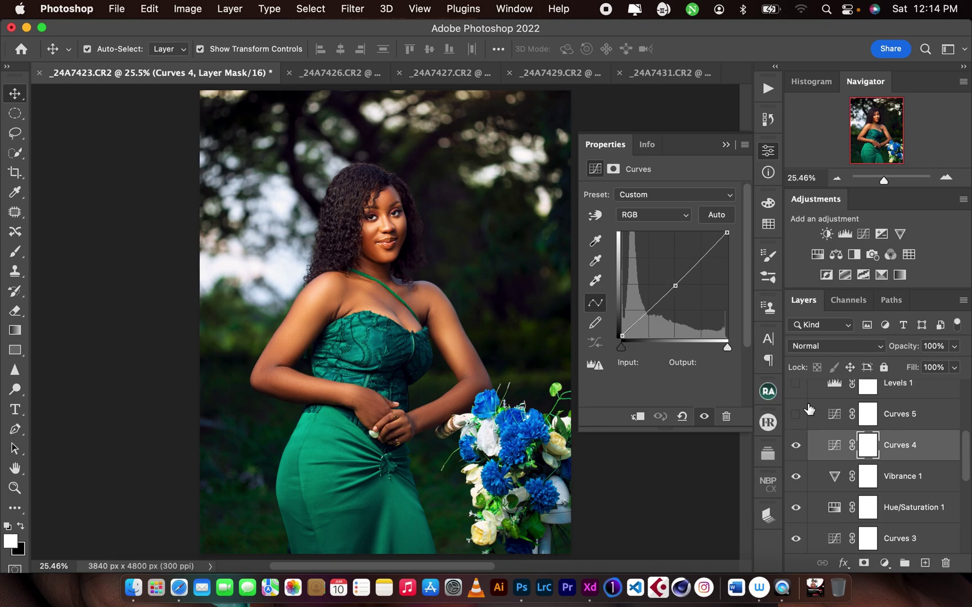
{"action": "left_click", "coordinate": [795, 445]}
{"action": "left_click", "coordinate": [795, 446]}
{"action": "left_click", "coordinate": [725, 145]}
Show the Curves 5 layer and open its settings, comparing its curve and opacity with those of Curves 4
{"action": "left_click", "coordinate": [795, 414]}
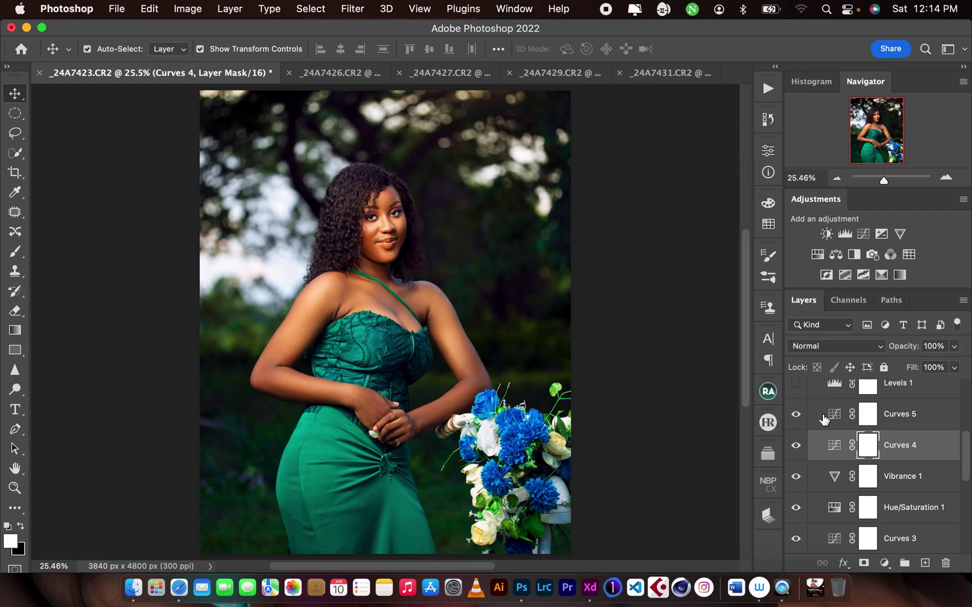
{"action": "double_click", "coordinate": [824, 421]}
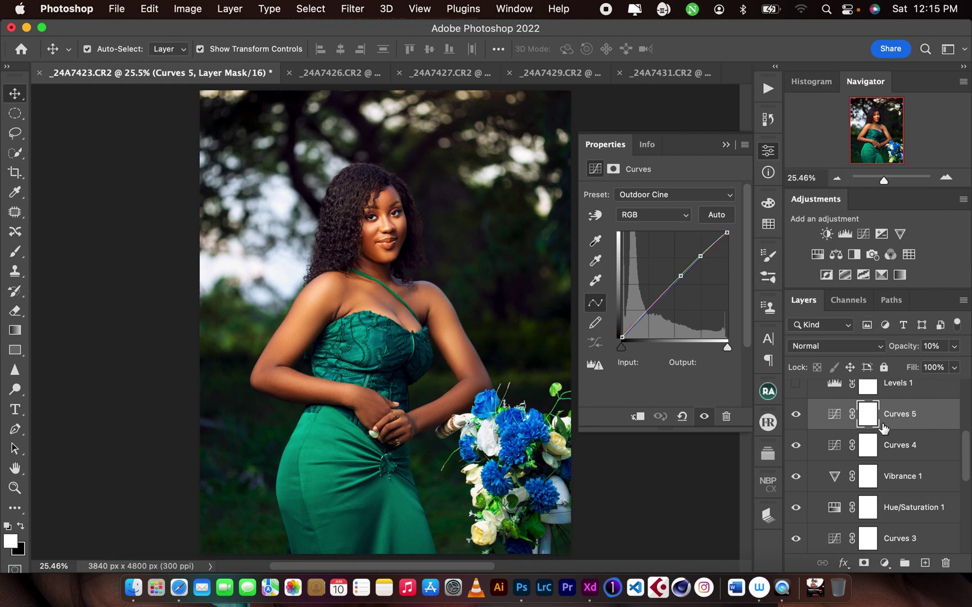
{"action": "left_click", "coordinate": [827, 451]}
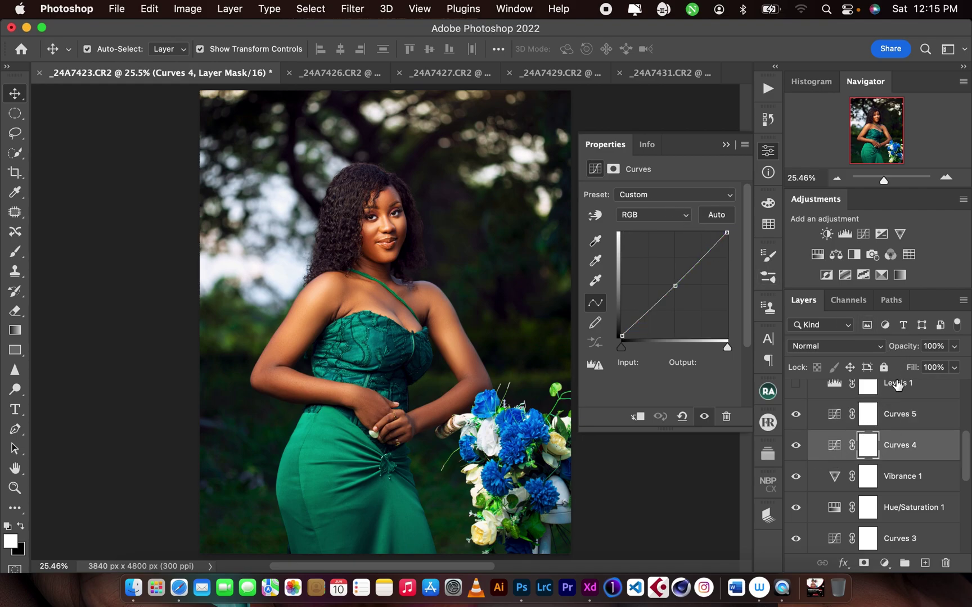
{"action": "left_click", "coordinate": [842, 422]}
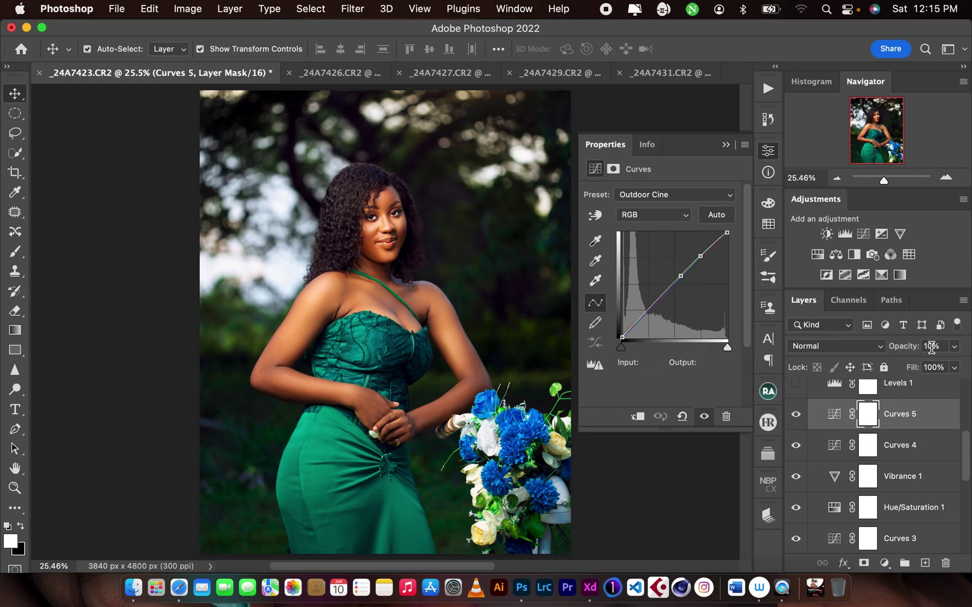
Try the Curves 2 layer at 100% opacity to preview its full effect, and undo the change
{"action": "scroll", "coordinate": [967, 458], "scroll_direction": "down", "scroll_amount": 2}
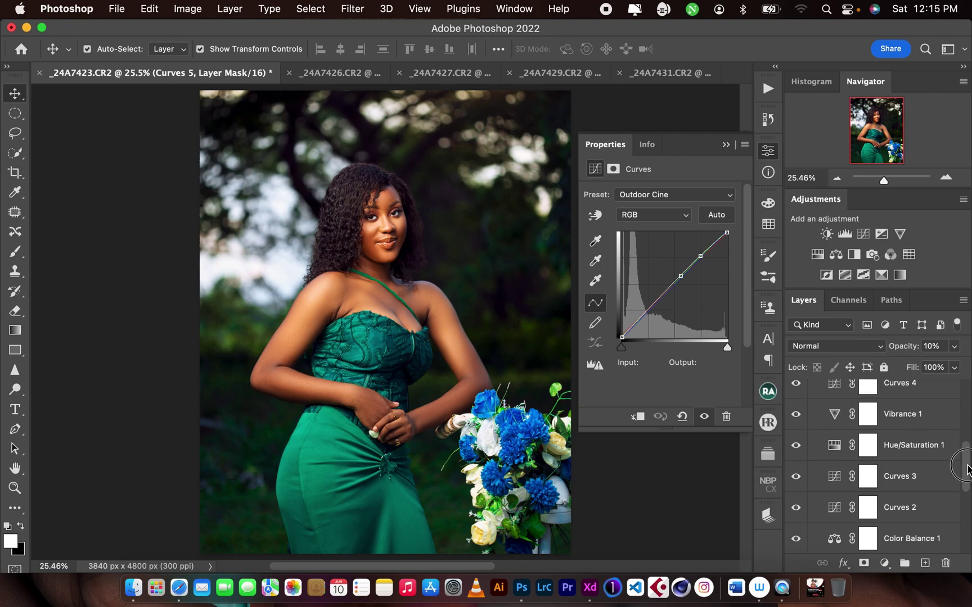
{"action": "left_click", "coordinate": [924, 479]}
{"action": "left_click", "coordinate": [915, 505]}
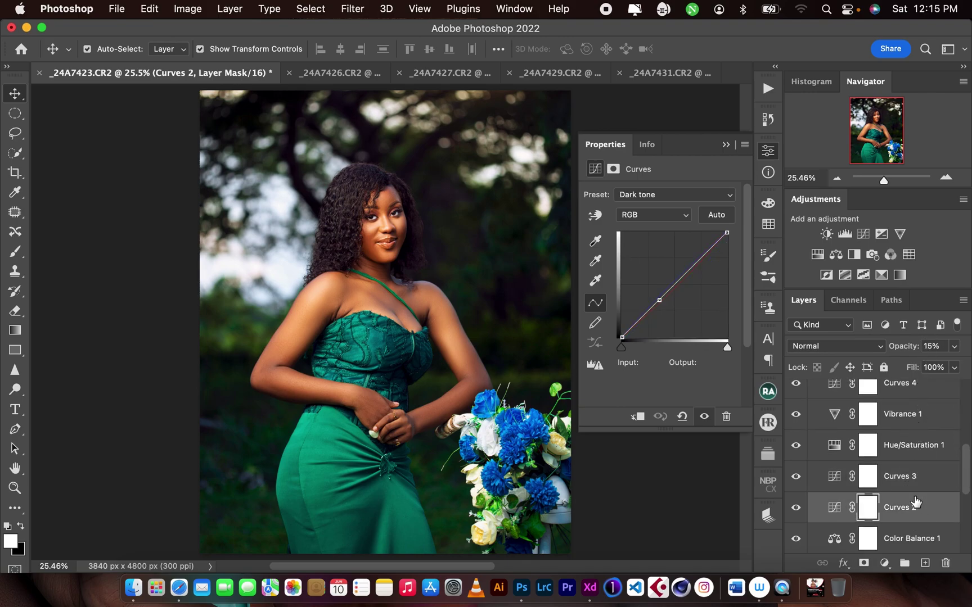
{"action": "scroll", "coordinate": [966, 458], "scroll_direction": "up", "scroll_amount": 1}
{"action": "scroll", "coordinate": [966, 458], "scroll_direction": "down", "scroll_amount": 1}
{"action": "left_click_drag", "start_coordinate": [896, 352], "coordinate": [959, 349]}
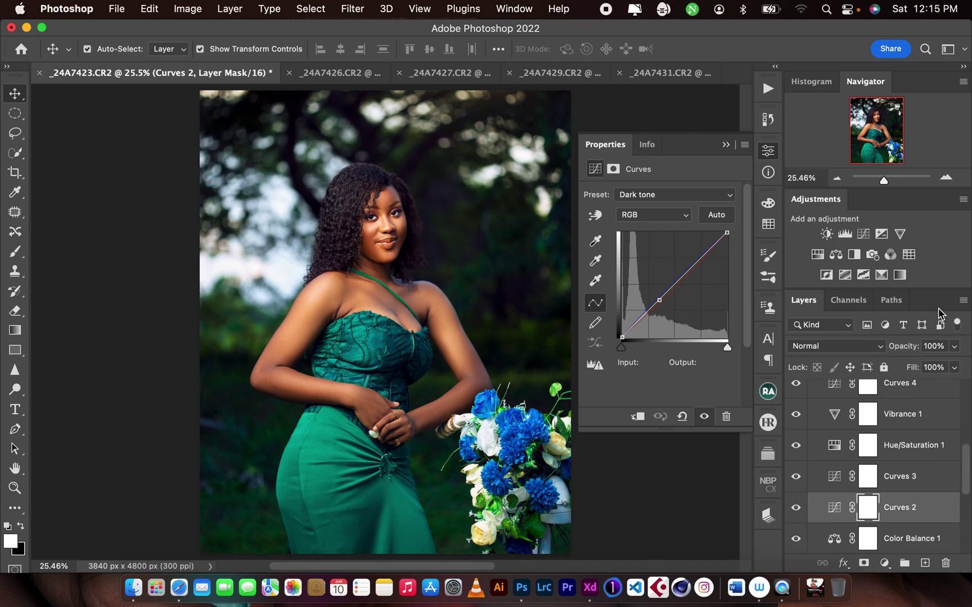
{"action": "key", "text": "super+z"}
Try the Curves 3 layer at 100% opacity to preview its full effect, and undo the change
{"action": "left_click", "coordinate": [903, 476]}
{"action": "left_click_drag", "start_coordinate": [897, 347], "coordinate": [963, 340]}
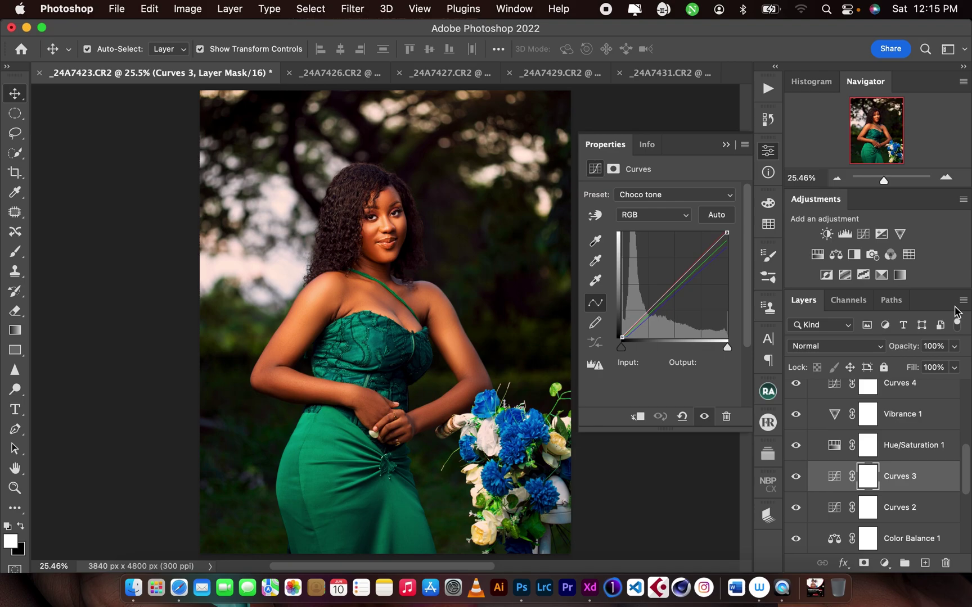
{"action": "key", "text": "super+z"}
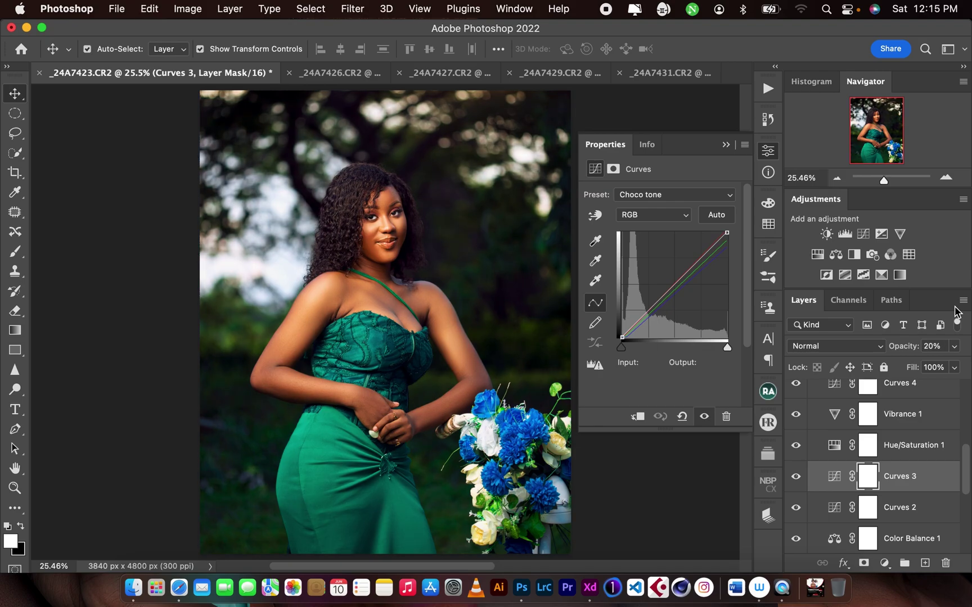
Try the Curves 5 layer at 100% opacity to preview its full effect, and undo the change
{"action": "left_click_drag", "start_coordinate": [965, 467], "coordinate": [965, 443]}
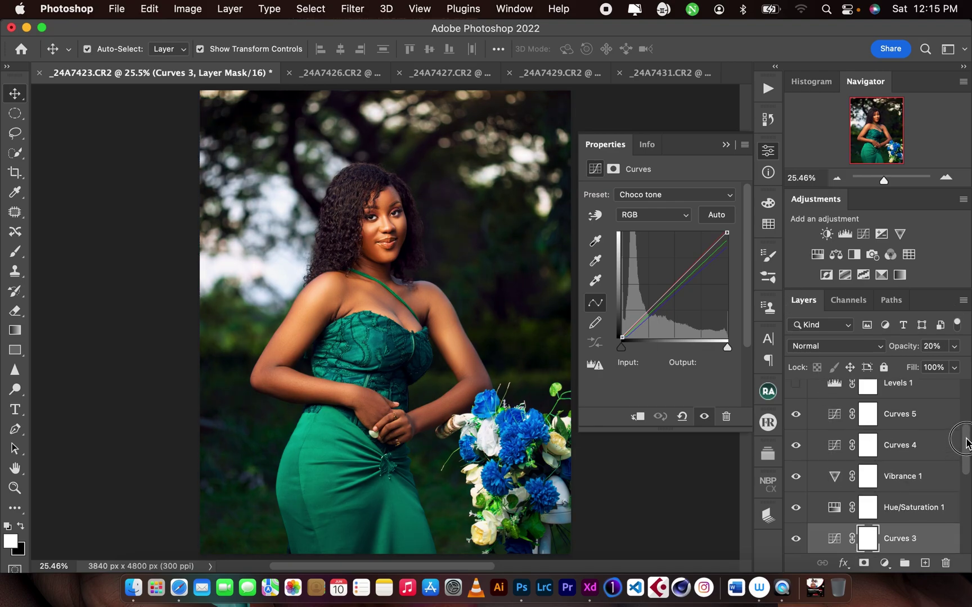
{"action": "left_click", "coordinate": [922, 416]}
{"action": "left_click_drag", "start_coordinate": [894, 351], "coordinate": [965, 352]}
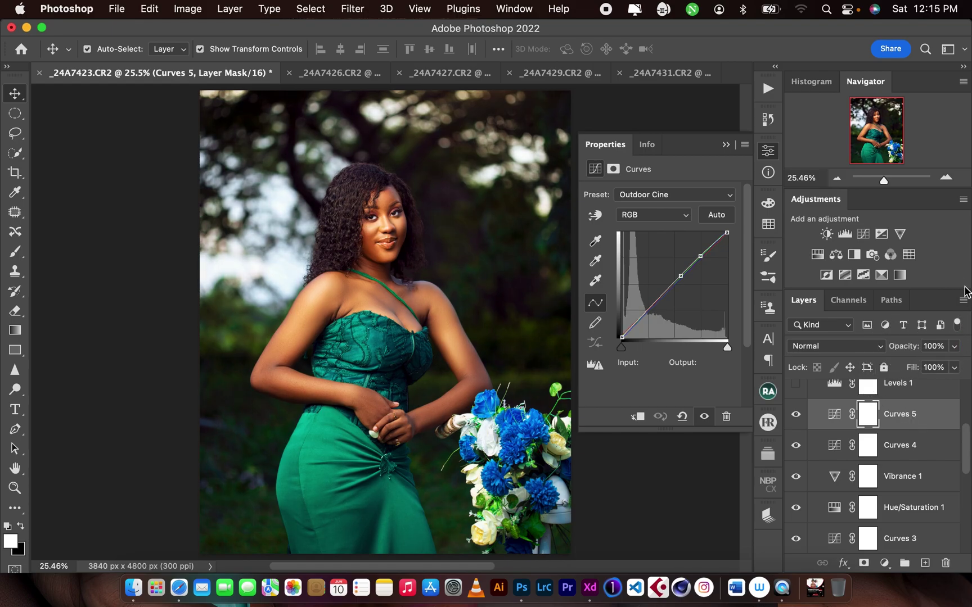
{"action": "key", "text": "super+z"}
Examine the RGB curve points of Curves 5 and display its Red channel curve
{"action": "scroll", "coordinate": [962, 439], "scroll_direction": "up", "scroll_amount": 2}
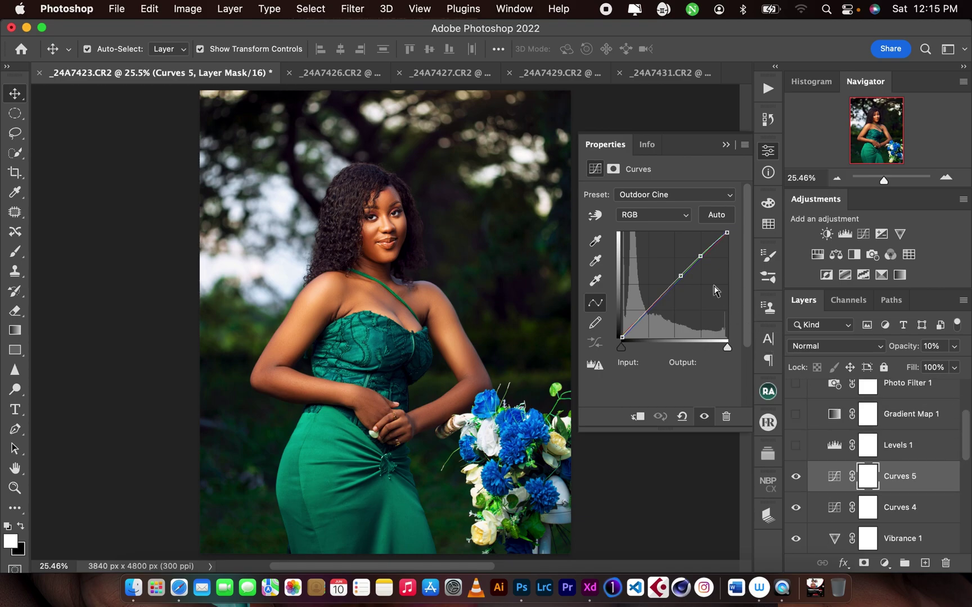
{"action": "left_click", "coordinate": [670, 214]}
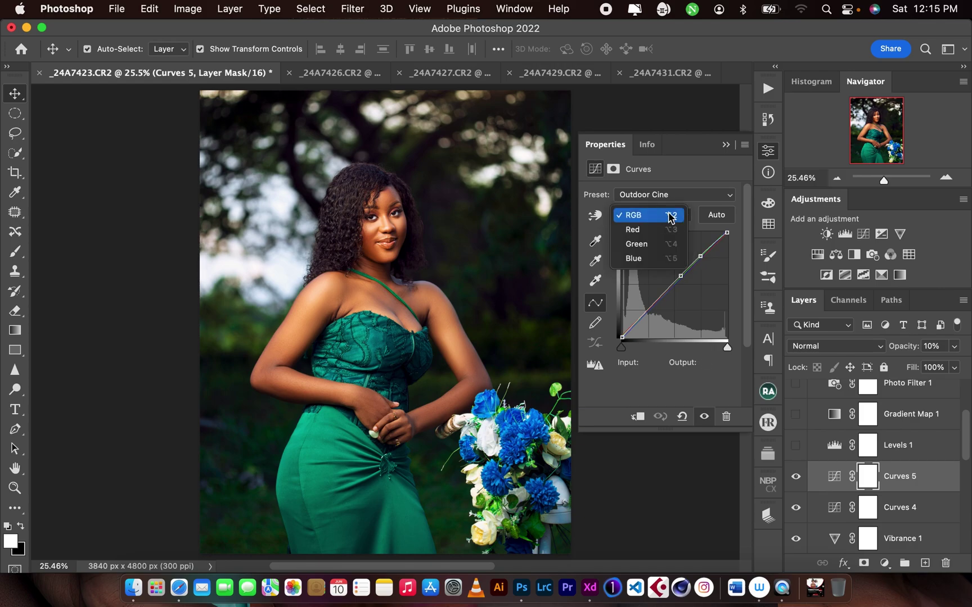
{"action": "left_click", "coordinate": [685, 153]}
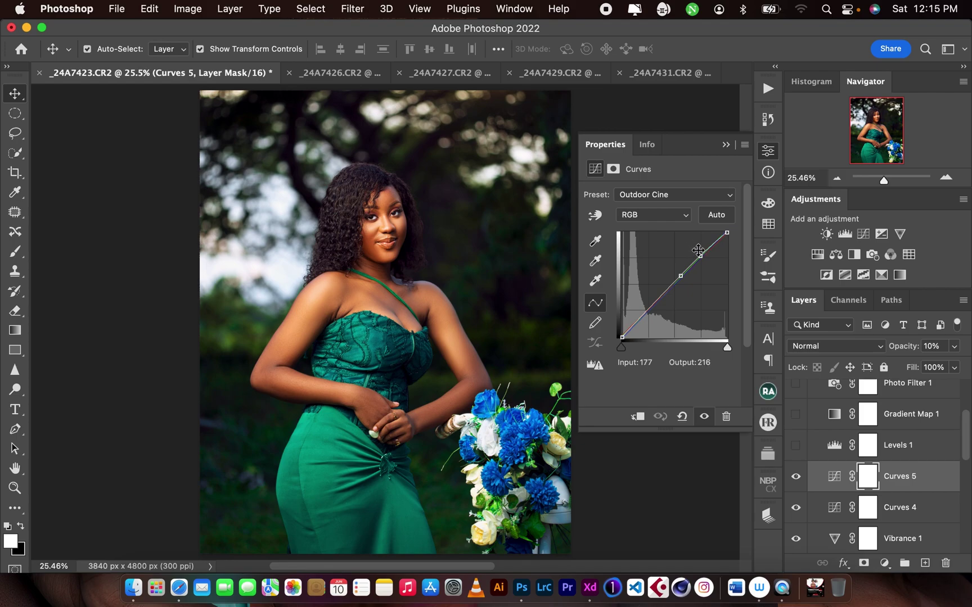
{"action": "left_click", "coordinate": [679, 275]}
{"action": "left_click", "coordinate": [675, 217]}
{"action": "left_click", "coordinate": [667, 230]}
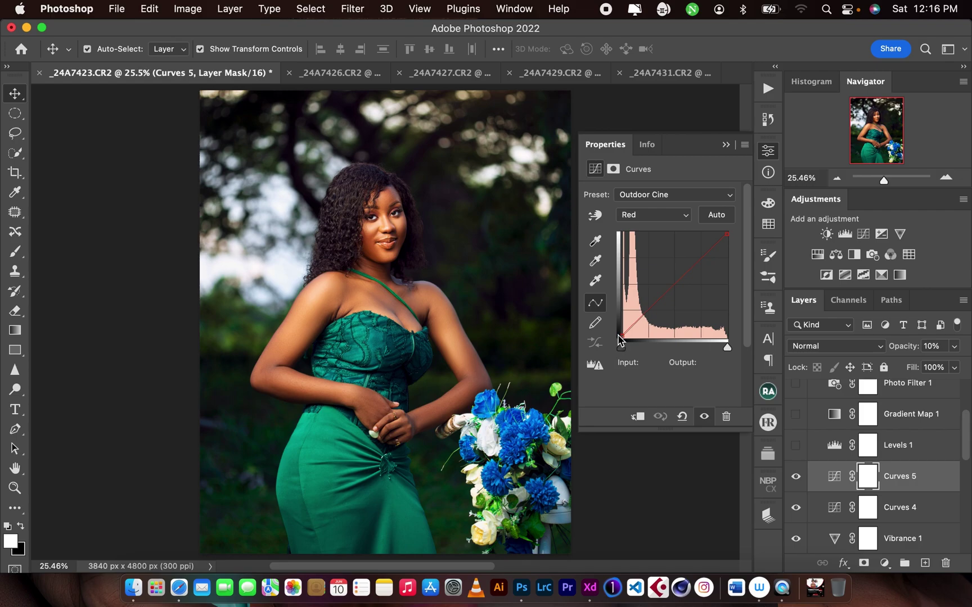
Examine the Green and Blue channel curves of Curves 5 and close its settings
{"action": "left_click", "coordinate": [652, 217]}
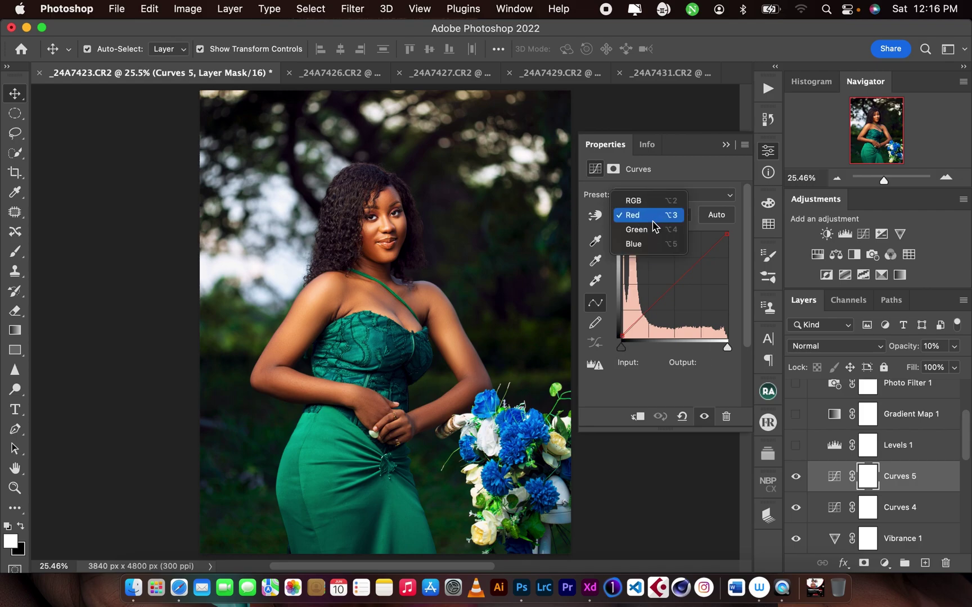
{"action": "left_click", "coordinate": [654, 229]}
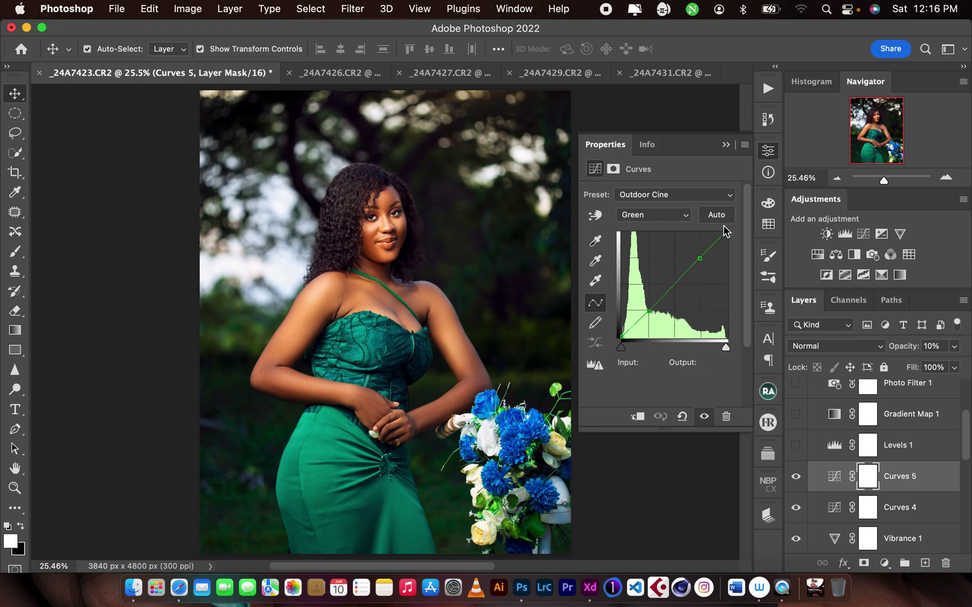
{"action": "left_click", "coordinate": [677, 215]}
{"action": "left_click", "coordinate": [673, 230]}
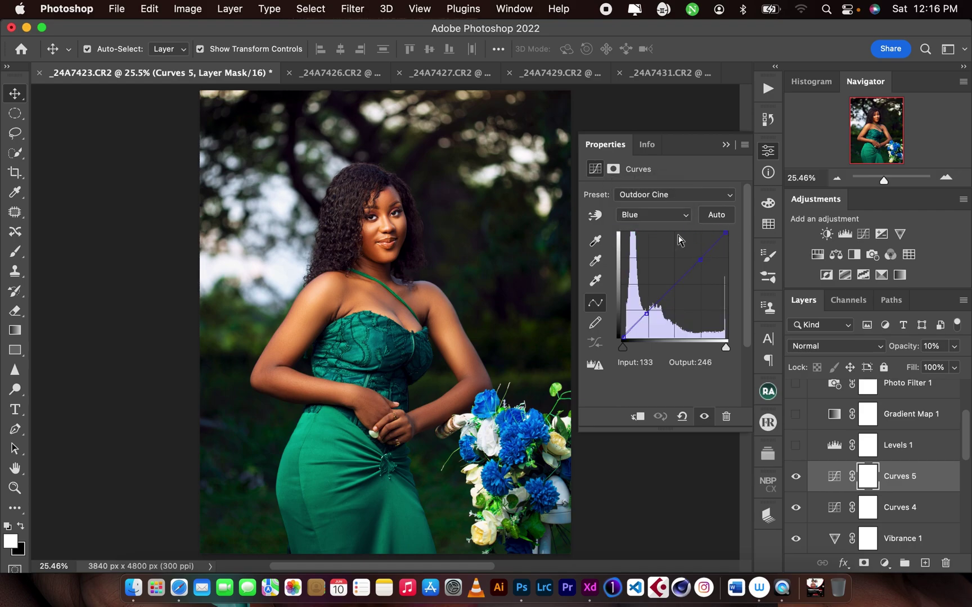
{"action": "left_click", "coordinate": [726, 145]}
Show the Levels 1 layer and open its settings to examine the RGB input levels
{"action": "left_click", "coordinate": [795, 444]}
{"action": "double_click", "coordinate": [835, 445]}
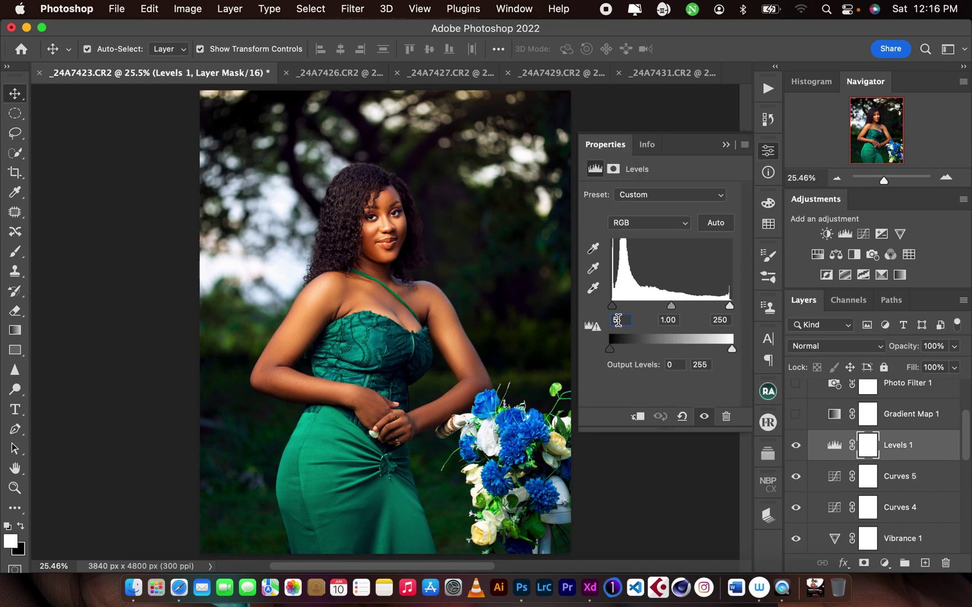
{"action": "type", "text": "5"}
Try the Midtones Darker preset on Levels 1, undo it and close the settings
{"action": "left_click", "coordinate": [700, 195]}
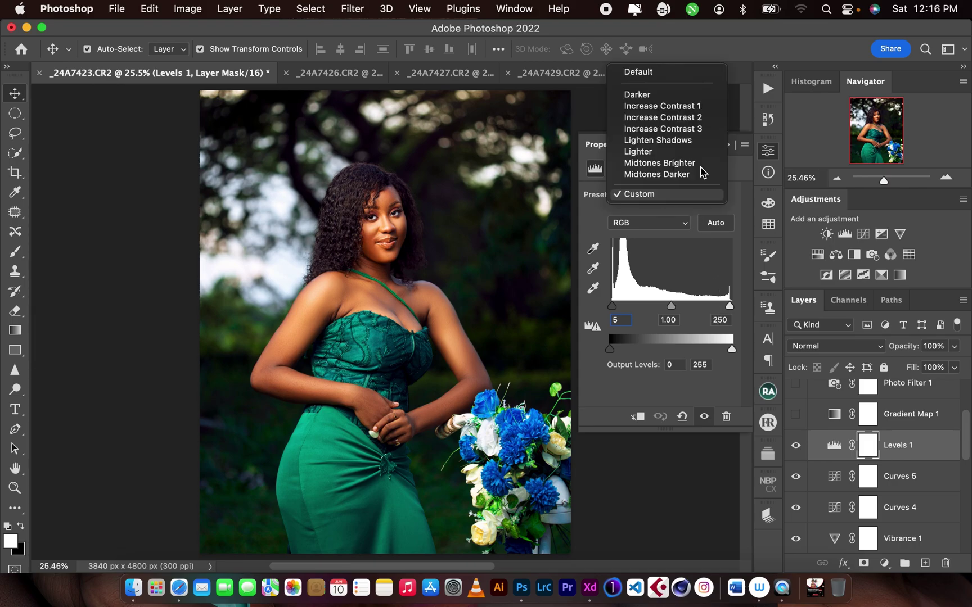
{"action": "left_click", "coordinate": [701, 170]}
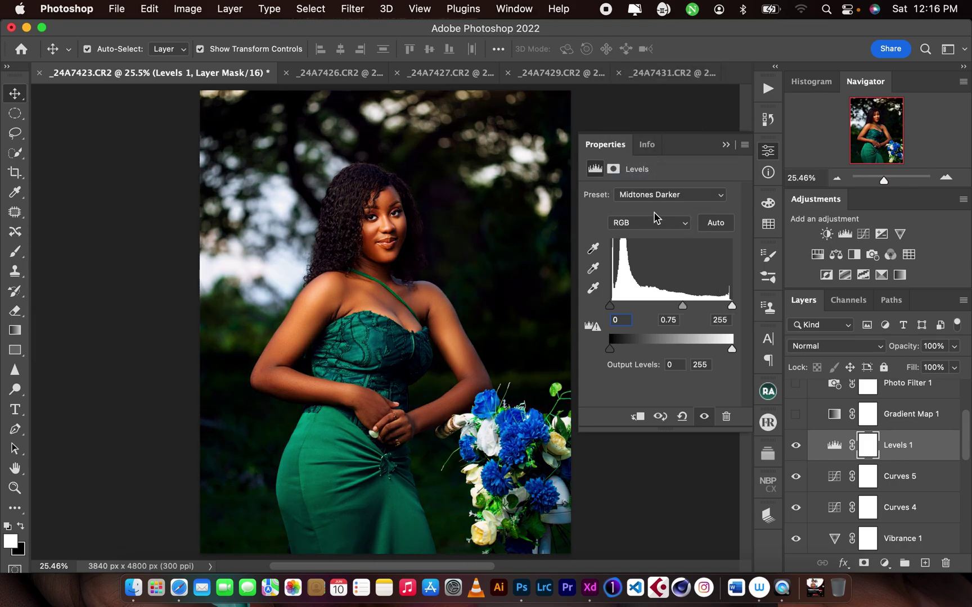
{"action": "key", "text": "super+z"}
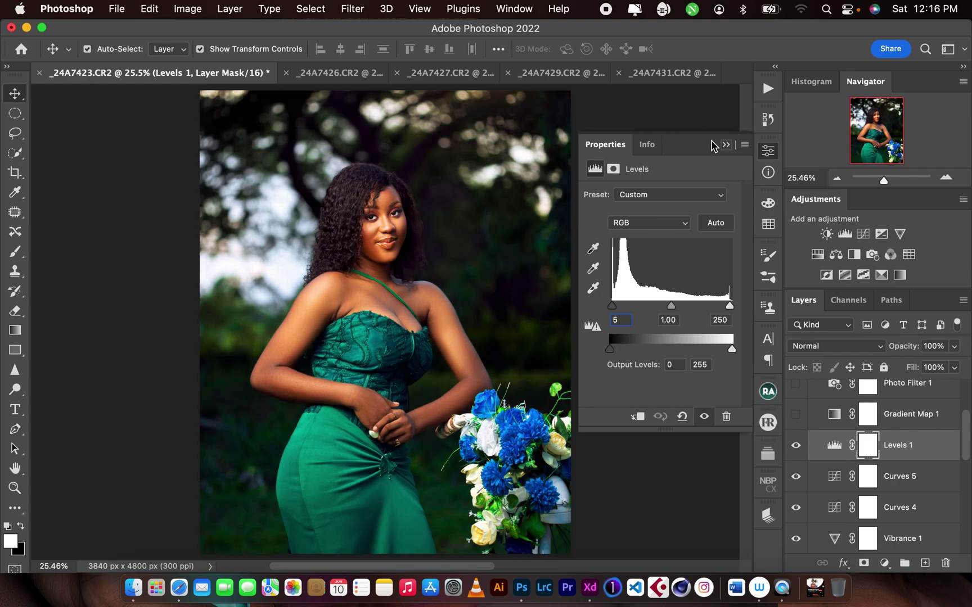
{"action": "left_click", "coordinate": [726, 145]}
Show the Gradient Map 1 layer and open its gradient in the Gradient Editor to examine the colour stops
{"action": "left_click", "coordinate": [796, 414]}
{"action": "left_click", "coordinate": [835, 419]}
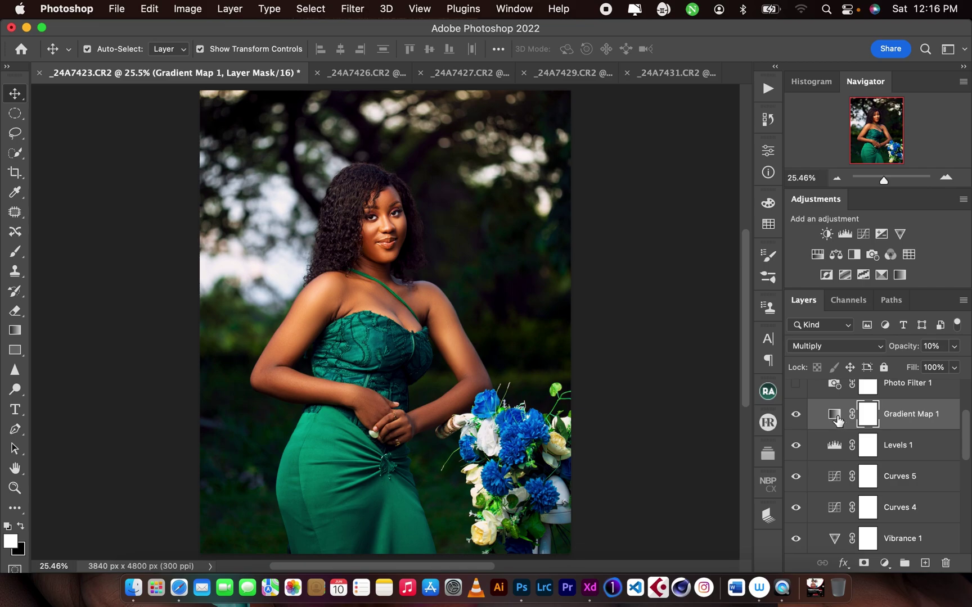
{"action": "double_click", "coordinate": [838, 423]}
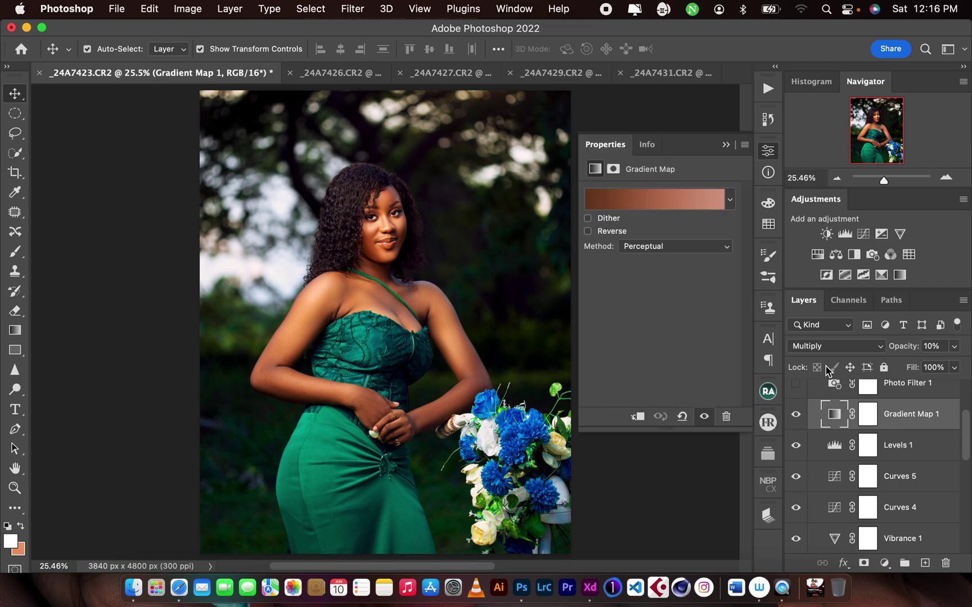
{"action": "left_click", "coordinate": [664, 202]}
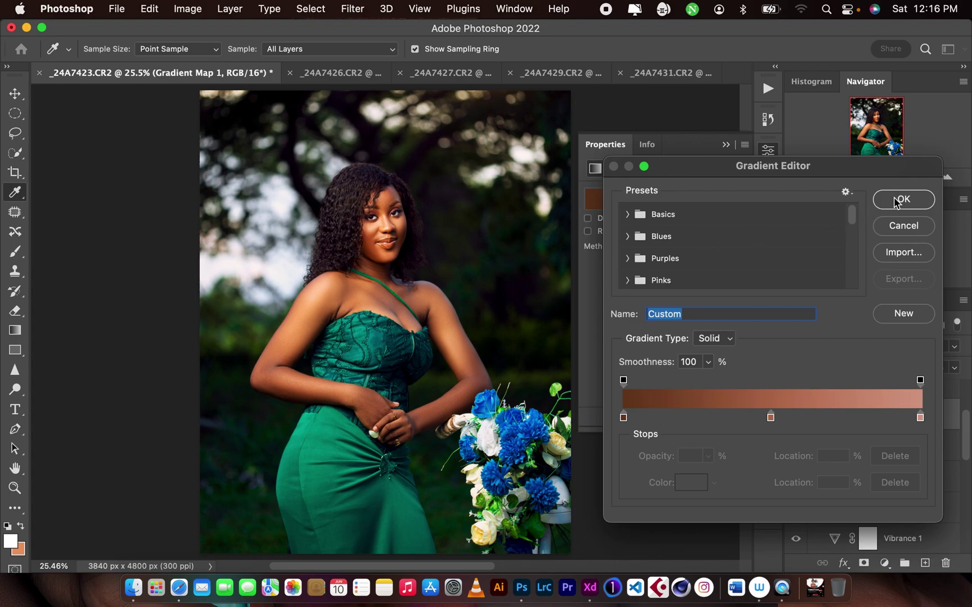
{"action": "left_click_drag", "start_coordinate": [733, 171], "coordinate": [732, 172]}
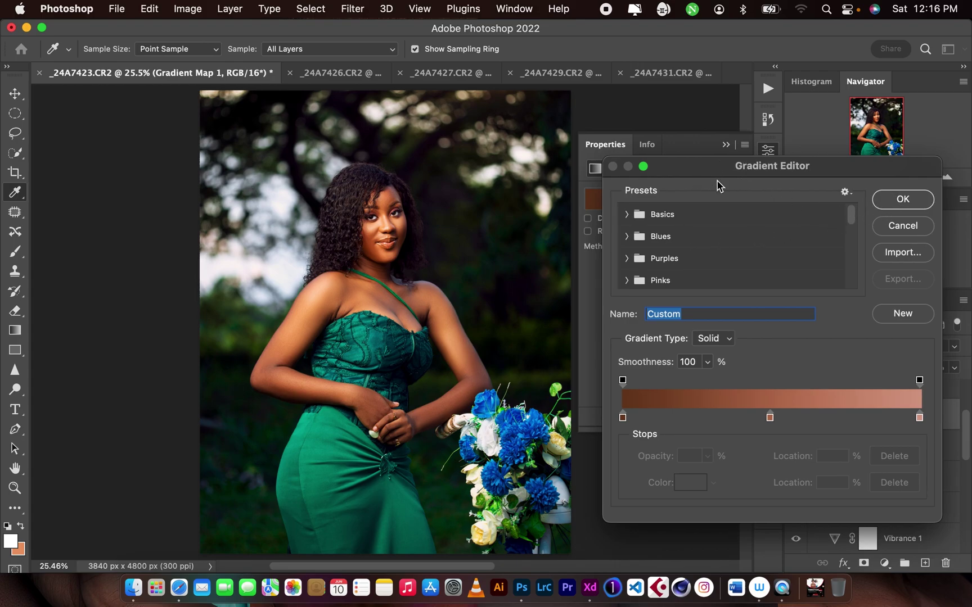
Close the gradient settings and compare Gradient Map 1 in Normal blend mode, setting it back to Multiply
{"action": "left_click", "coordinate": [895, 203]}
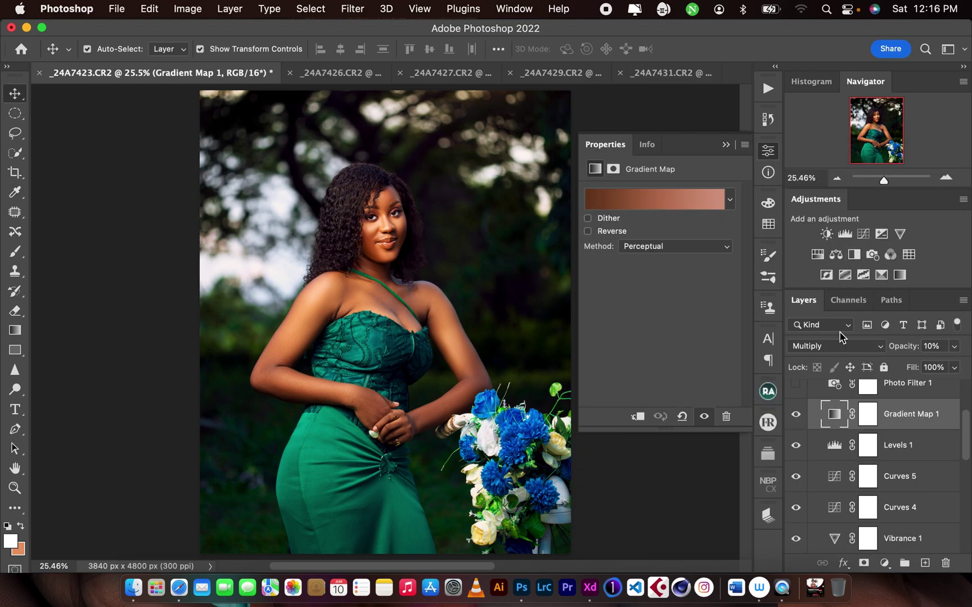
{"action": "left_click", "coordinate": [724, 146]}
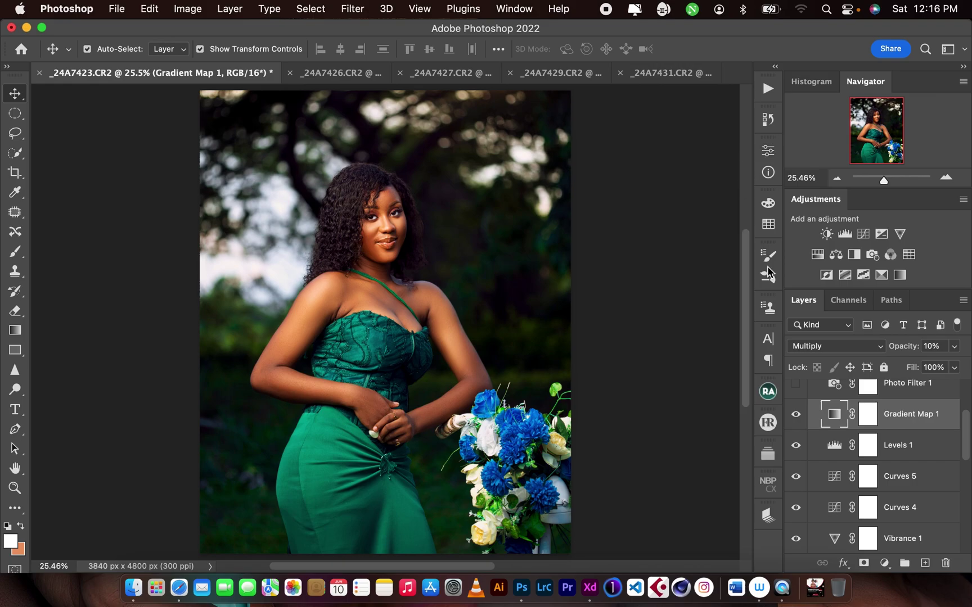
{"action": "left_click", "coordinate": [835, 347]}
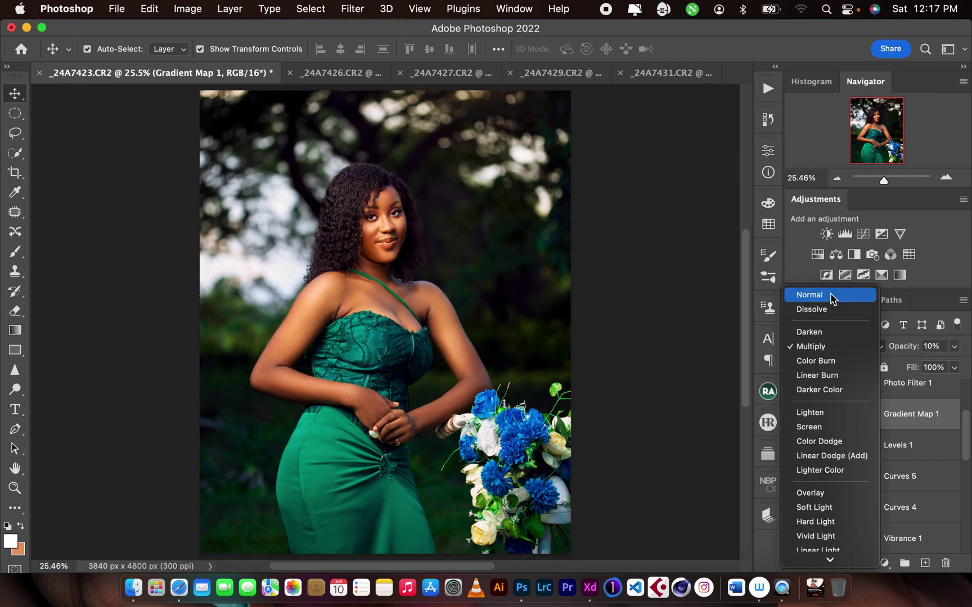
{"action": "left_click", "coordinate": [804, 294]}
{"action": "left_click", "coordinate": [837, 347]}
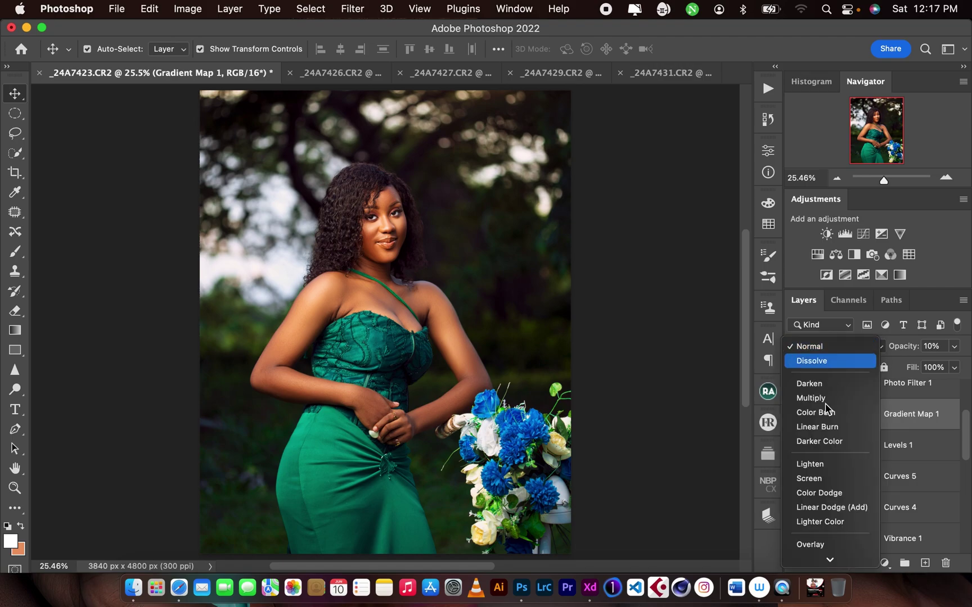
{"action": "left_click", "coordinate": [824, 398]}
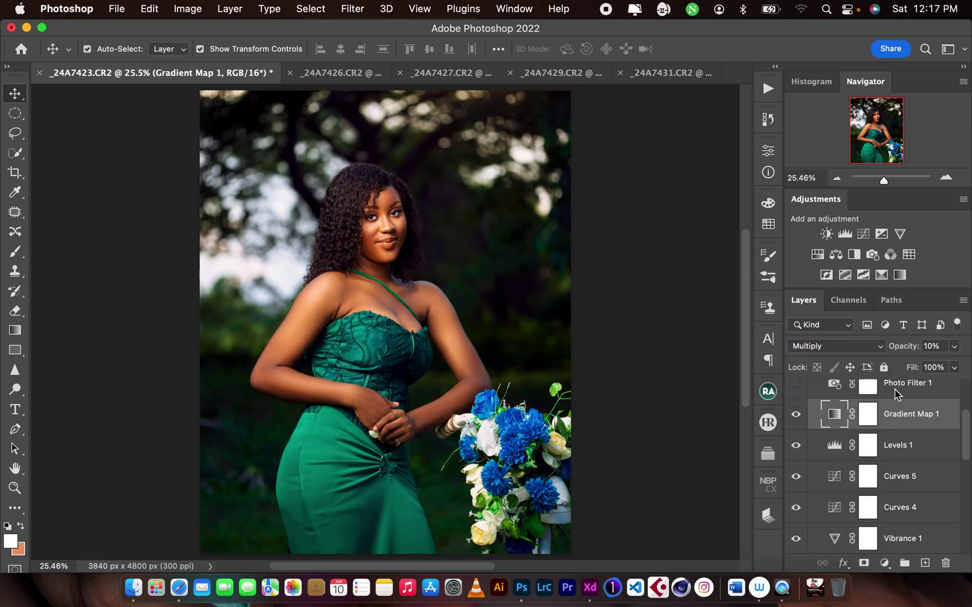
Show the Photo Filter 1 layer, examine its filter and density settings, and close them
{"action": "scroll", "coordinate": [967, 415], "scroll_direction": "up", "scroll_amount": 1}
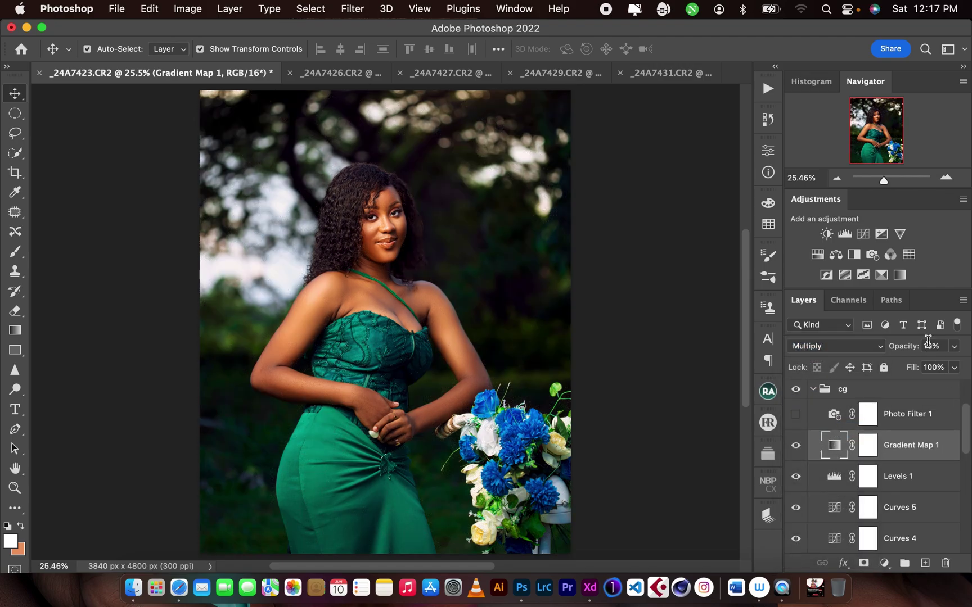
{"action": "scroll", "coordinate": [965, 419], "scroll_direction": "up", "scroll_amount": 1}
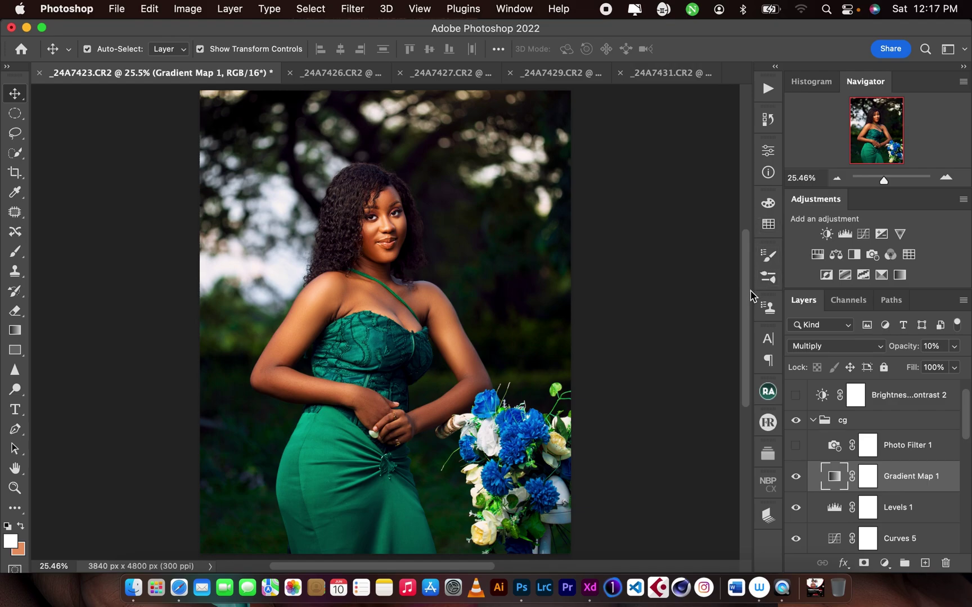
{"action": "left_click", "coordinate": [796, 446]}
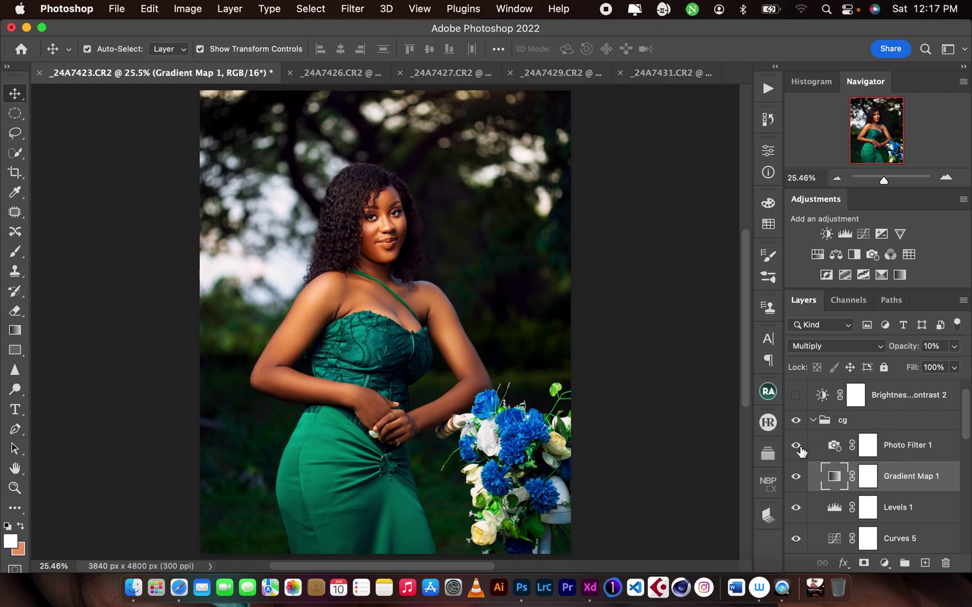
{"action": "left_click", "coordinate": [838, 445]}
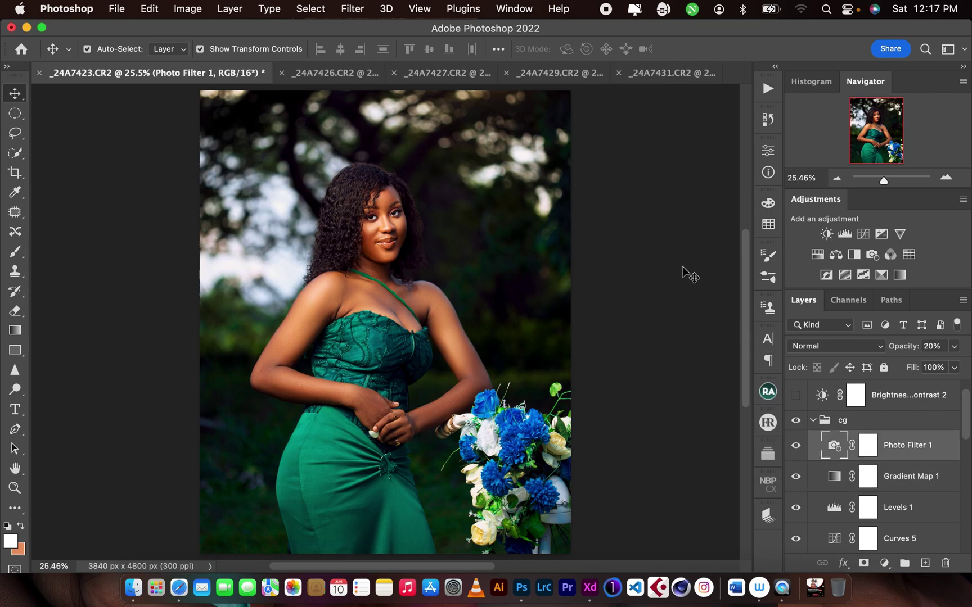
{"action": "double_click", "coordinate": [834, 444]}
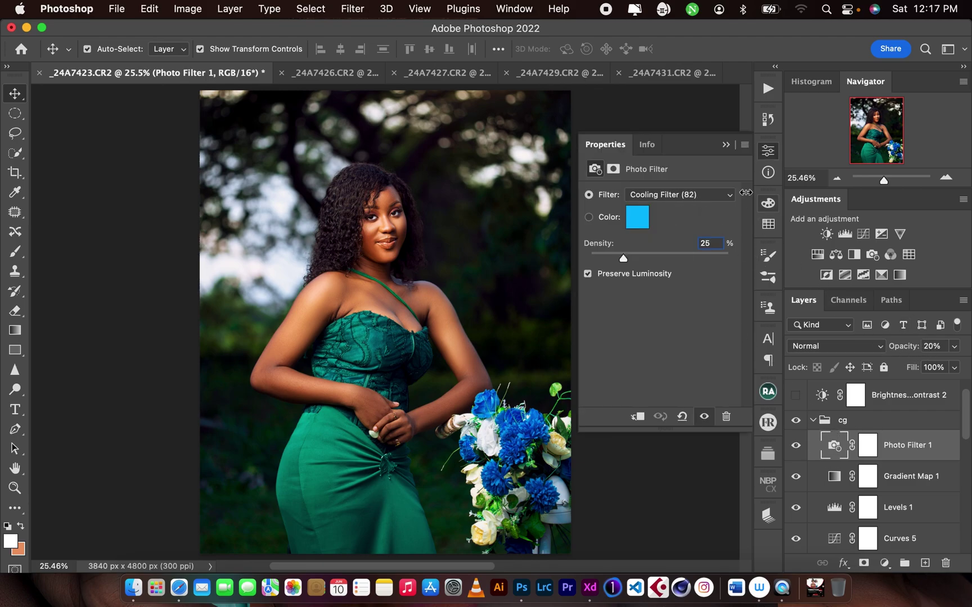
{"action": "left_click", "coordinate": [725, 146]}
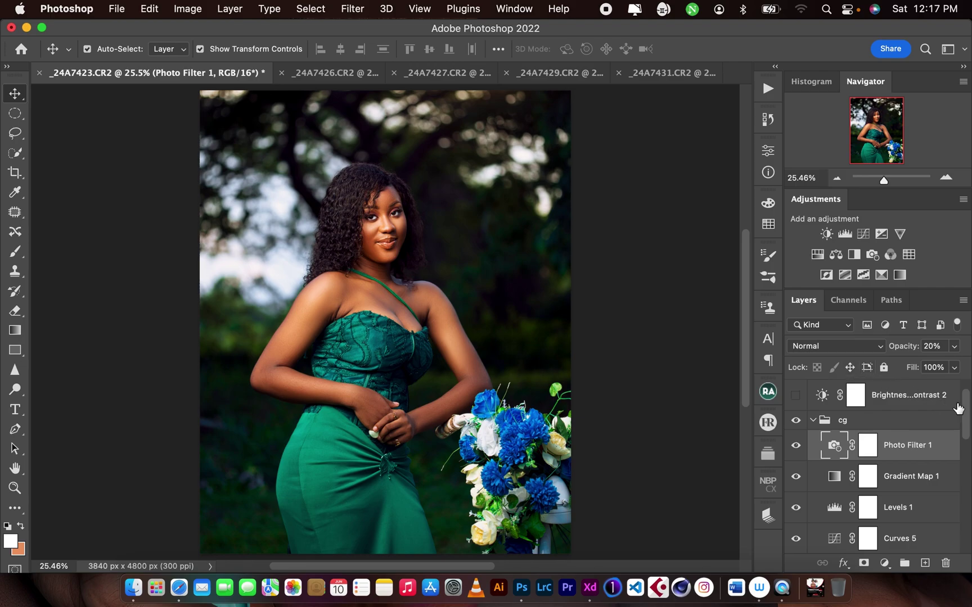
Show the Brightness/Contrast 2 layer and the watermark text layer, and select and collapse the cg group
{"action": "scroll", "coordinate": [967, 397], "scroll_direction": "up", "scroll_amount": 1}
{"action": "left_click", "coordinate": [883, 451]}
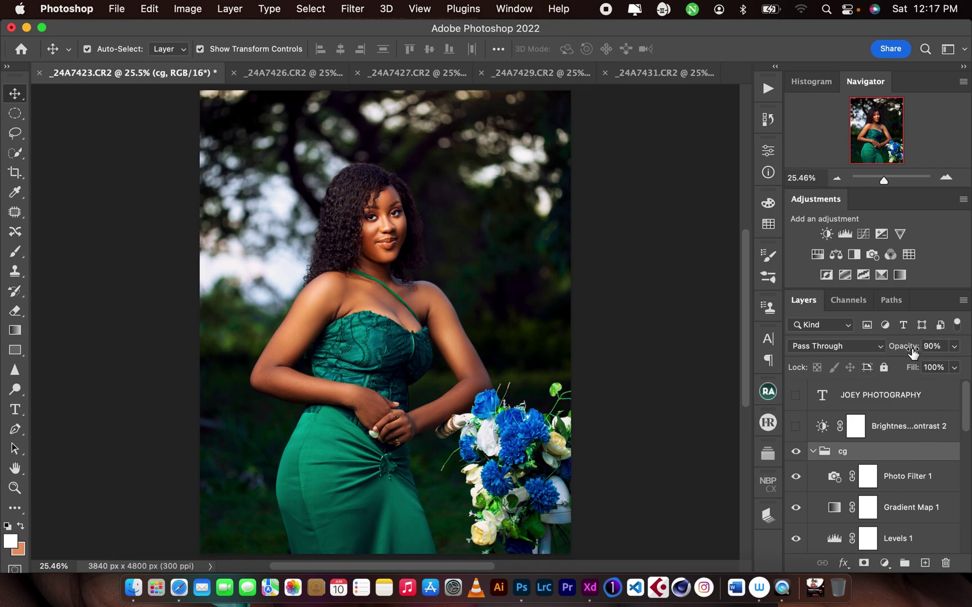
{"action": "left_click", "coordinate": [795, 427]}
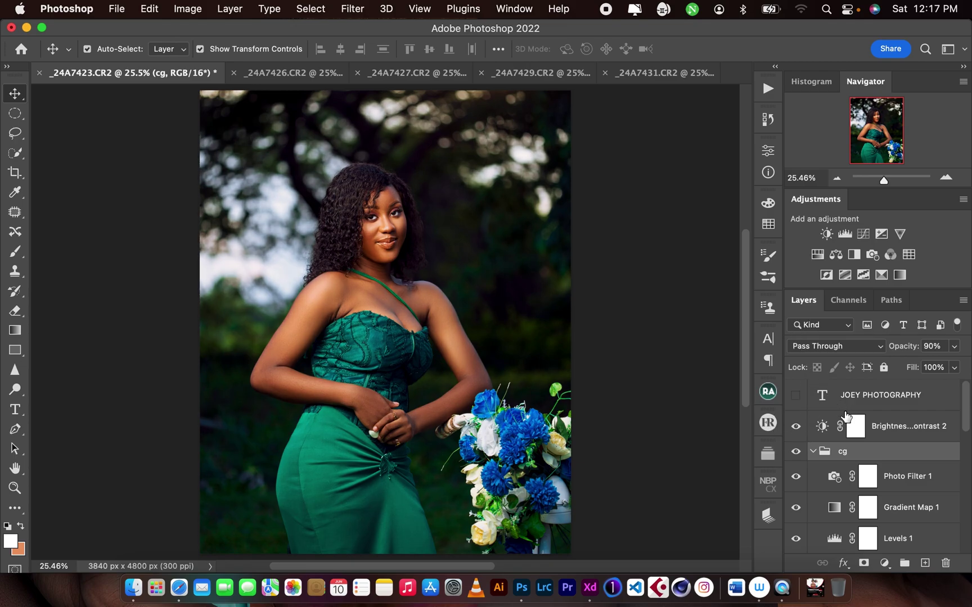
{"action": "left_click", "coordinate": [797, 396]}
{"action": "left_click", "coordinate": [814, 451]}
{"action": "left_click", "coordinate": [812, 451]}
Compare the image with and without the cg group and Brightness/Contrast 2, and compare the Background alone with the full edit
{"action": "left_click_drag", "start_coordinate": [797, 451], "coordinate": [798, 430]}
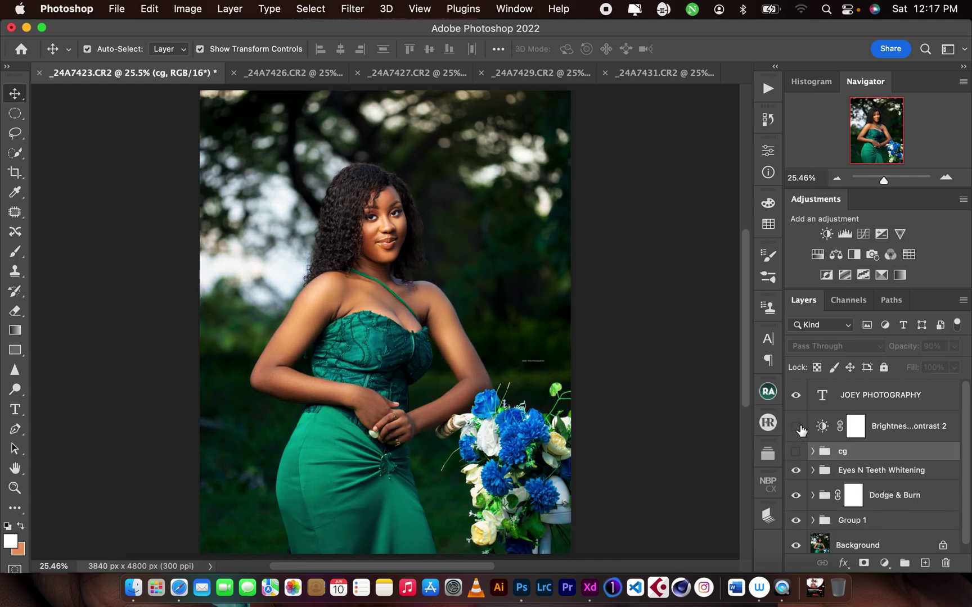
{"action": "left_click_drag", "start_coordinate": [798, 427], "coordinate": [796, 451]}
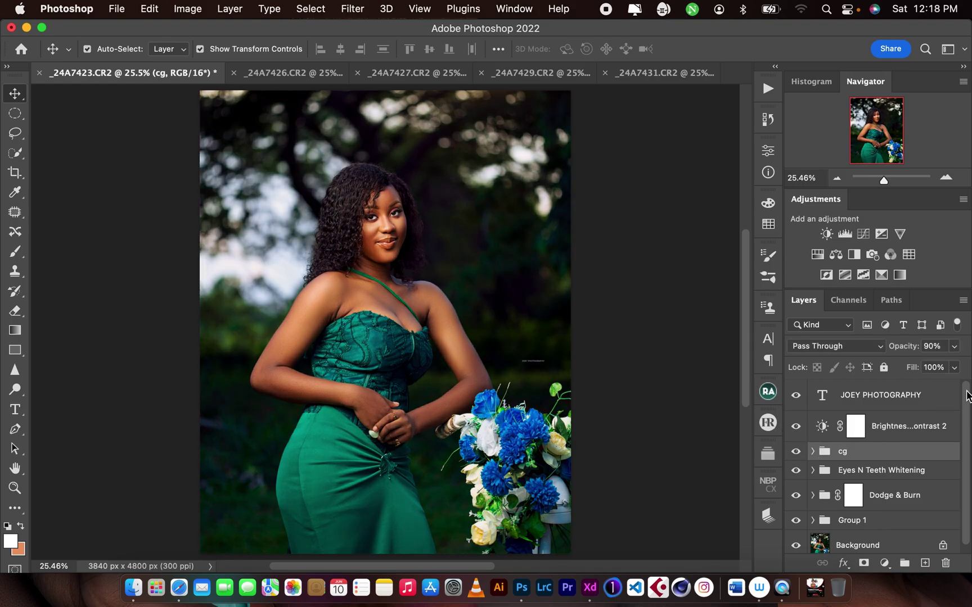
{"action": "scroll", "coordinate": [966, 394], "scroll_direction": "down", "scroll_amount": 1}
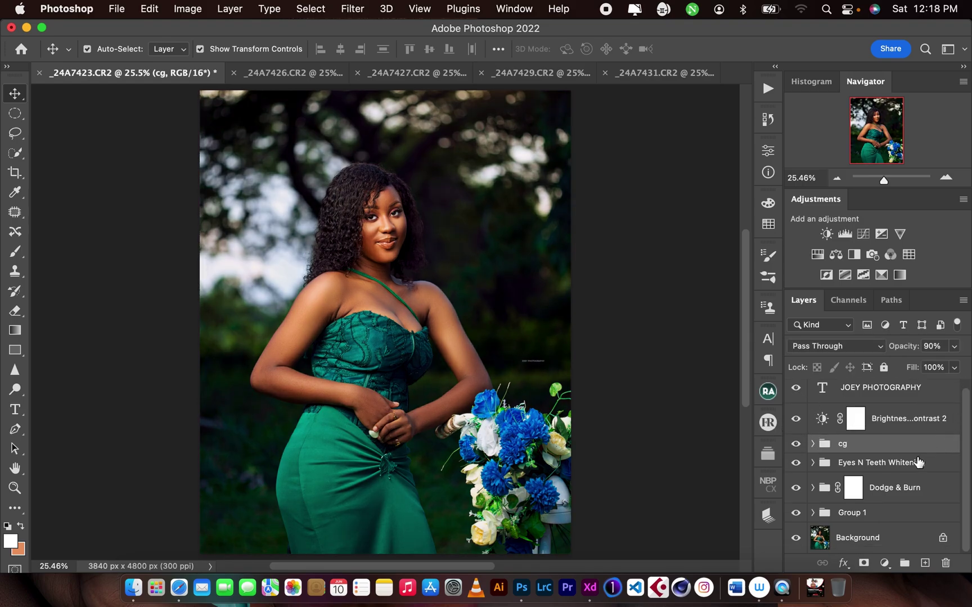
{"action": "left_click", "coordinate": [797, 539], "text": "alt"}
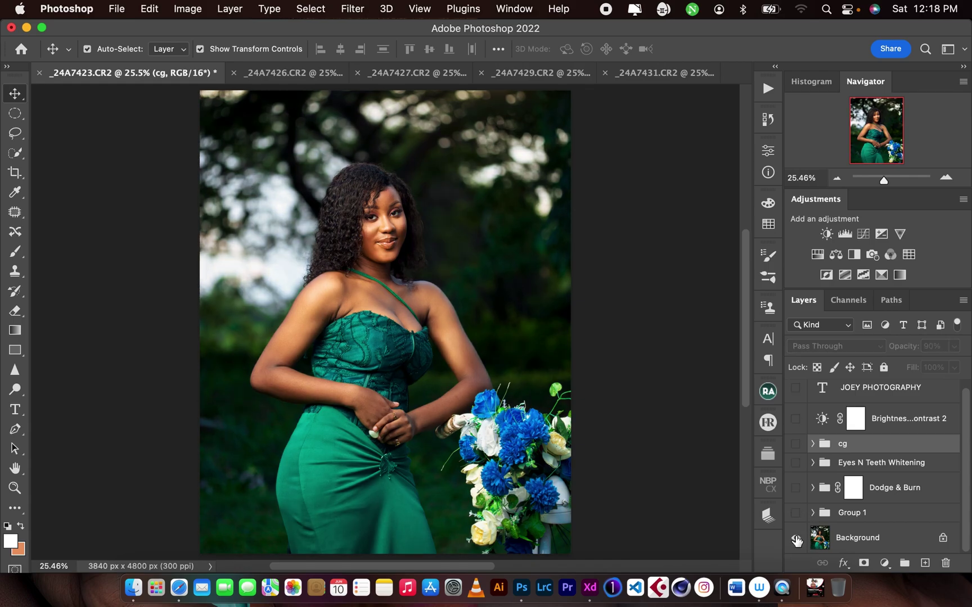
{"action": "left_click", "coordinate": [797, 539], "text": "alt"}
{"action": "left_click", "coordinate": [795, 540], "text": "alt"}
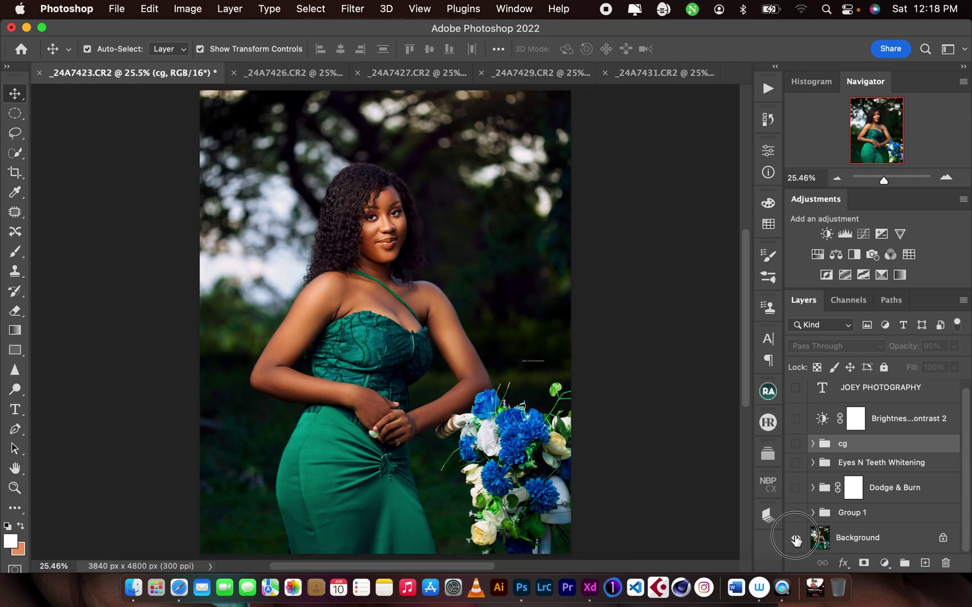
{"action": "left_click", "coordinate": [797, 540], "text": "alt"}
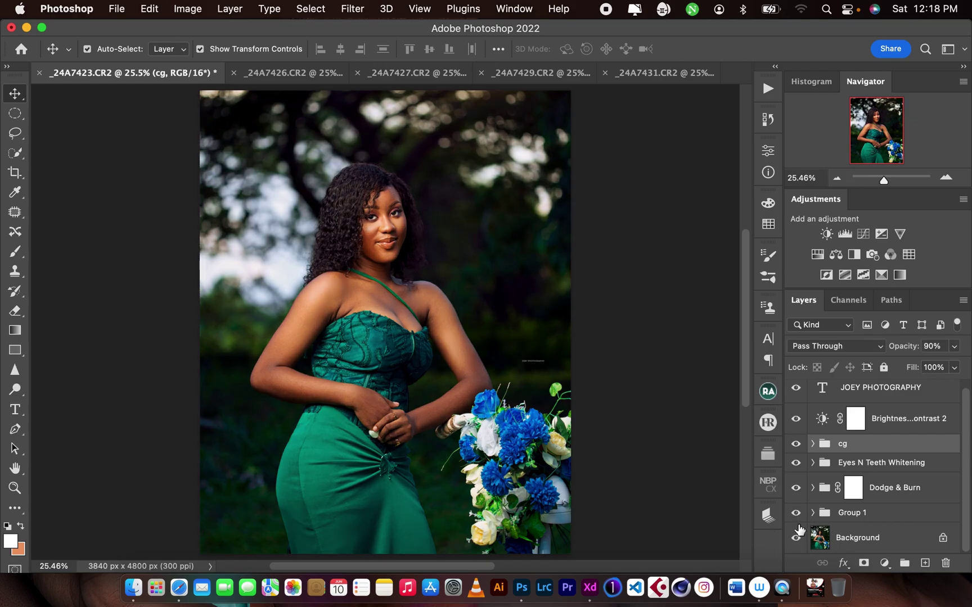